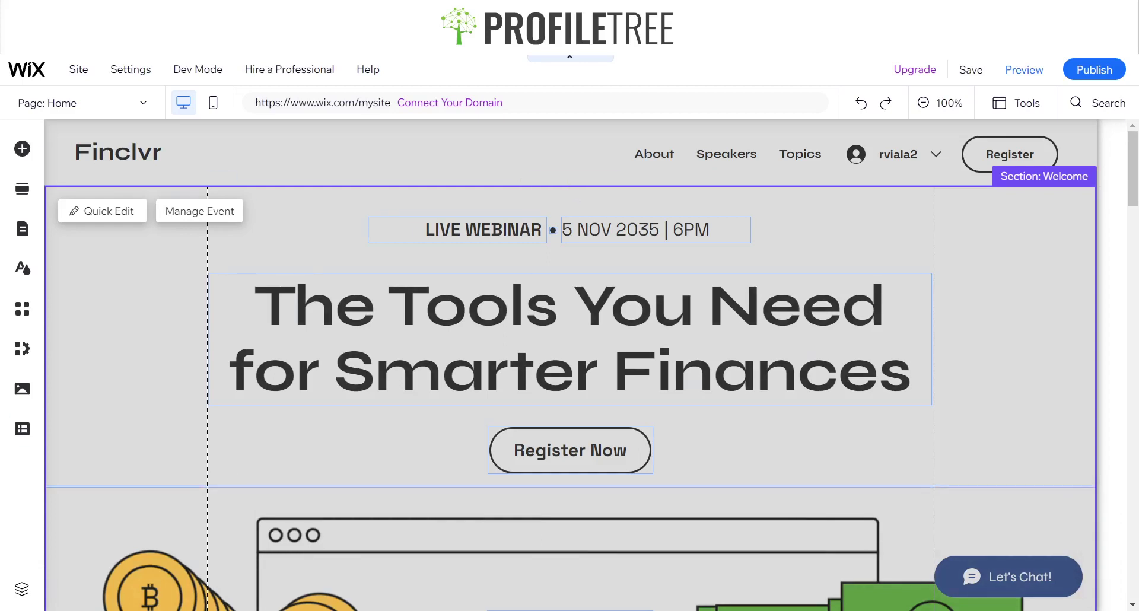
- Delete the Login Bar from the Finclvr header and dismiss the deletion notice
{"action": "left_click", "coordinate": [131, 341]}
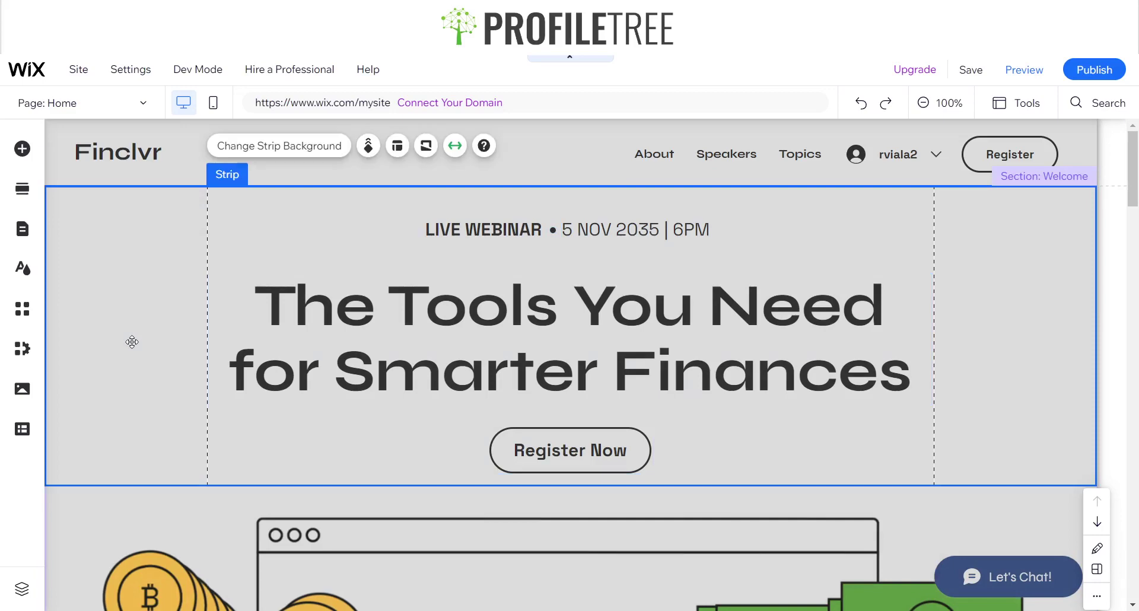
{"action": "key", "text": "Escape"}
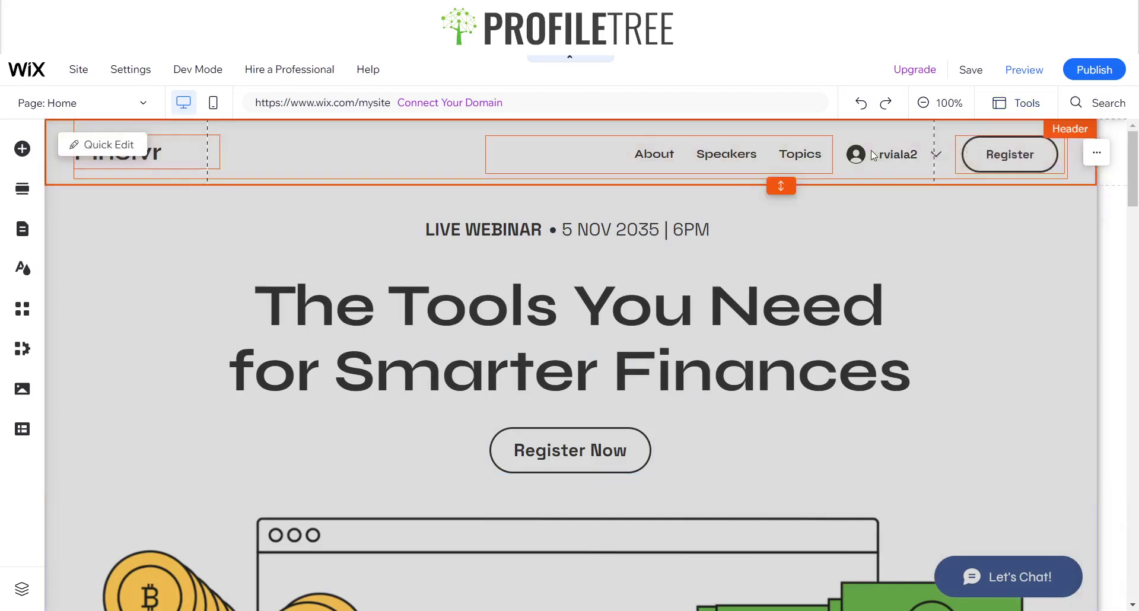
{"action": "left_click", "coordinate": [888, 158]}
{"action": "right_click", "coordinate": [889, 159]}
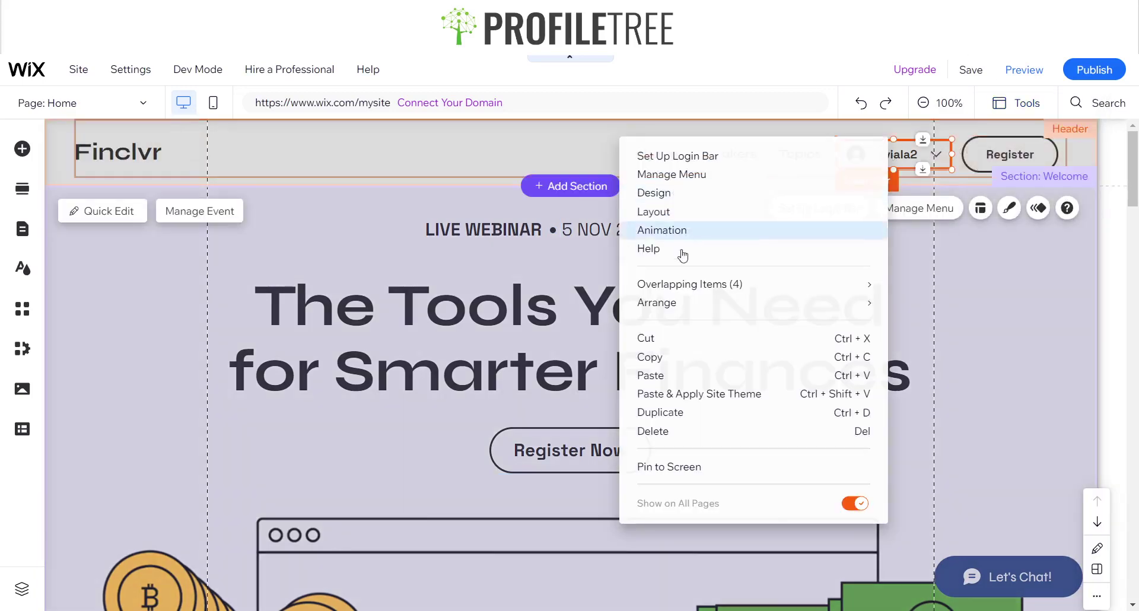
{"action": "left_click", "coordinate": [668, 431]}
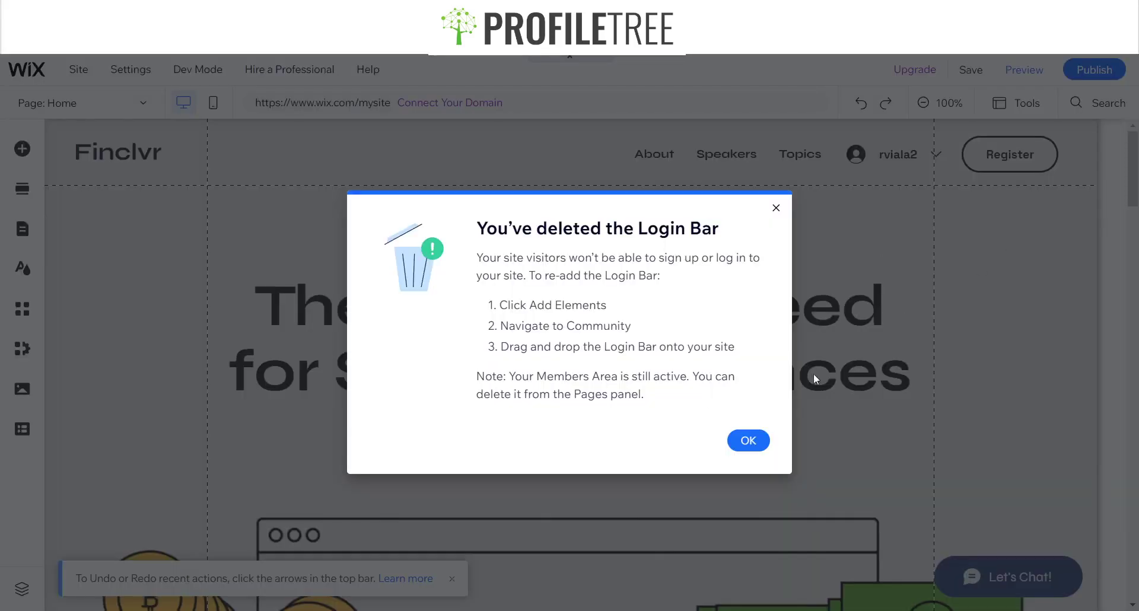
{"action": "left_click", "coordinate": [741, 441]}
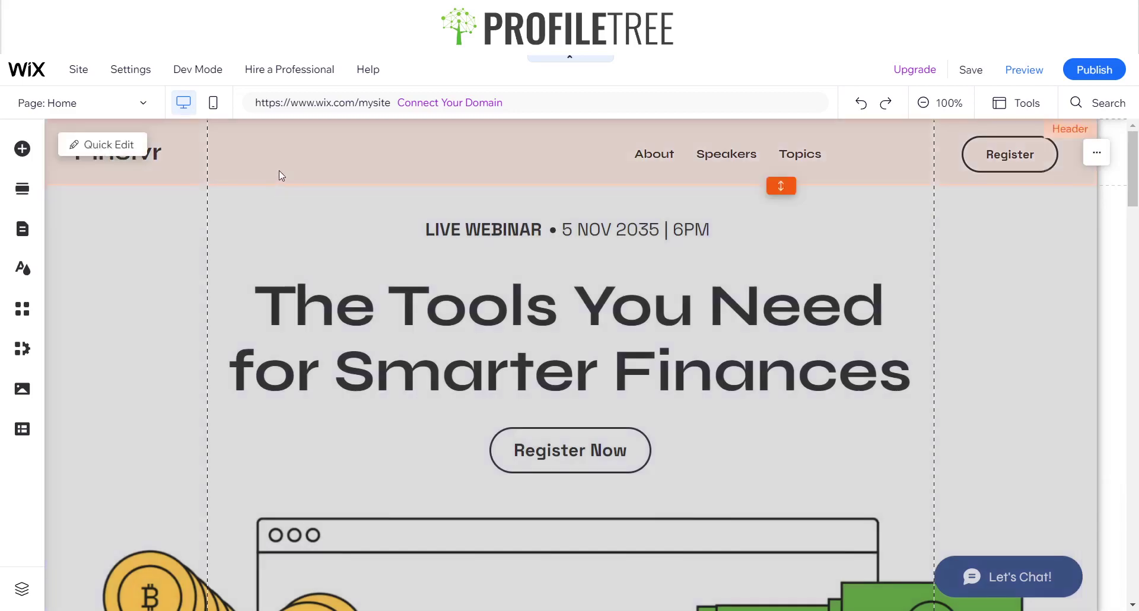
{"action": "left_click", "coordinate": [279, 171]}
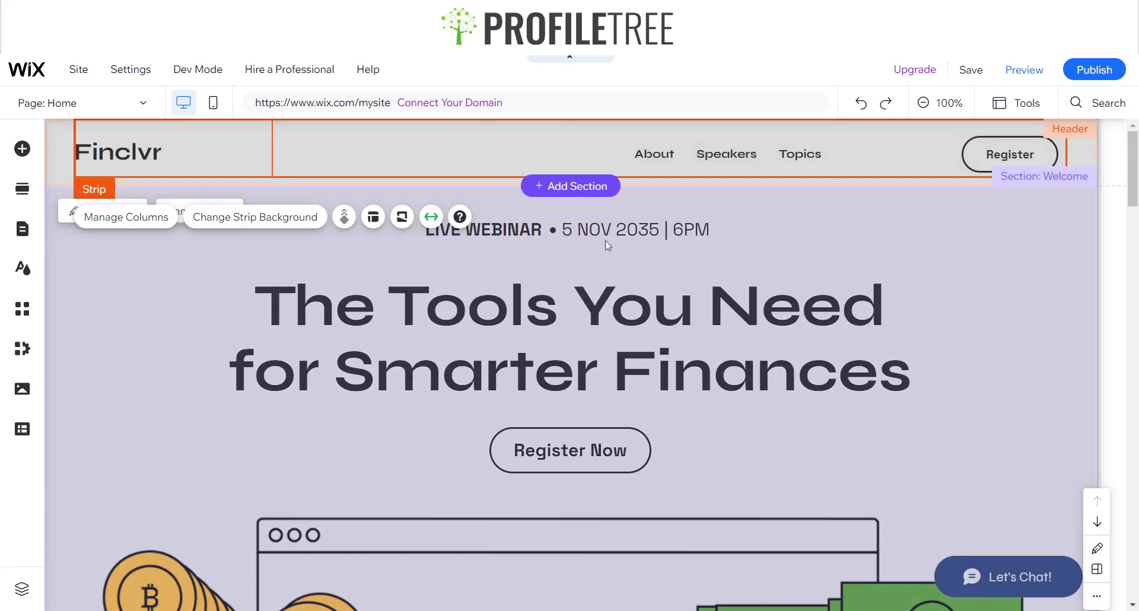
{"action": "scroll", "coordinate": [605, 240], "scroll_direction": "down", "scroll_amount": 5}
{"action": "scroll", "coordinate": [556, 336], "scroll_direction": "up", "scroll_amount": 5}
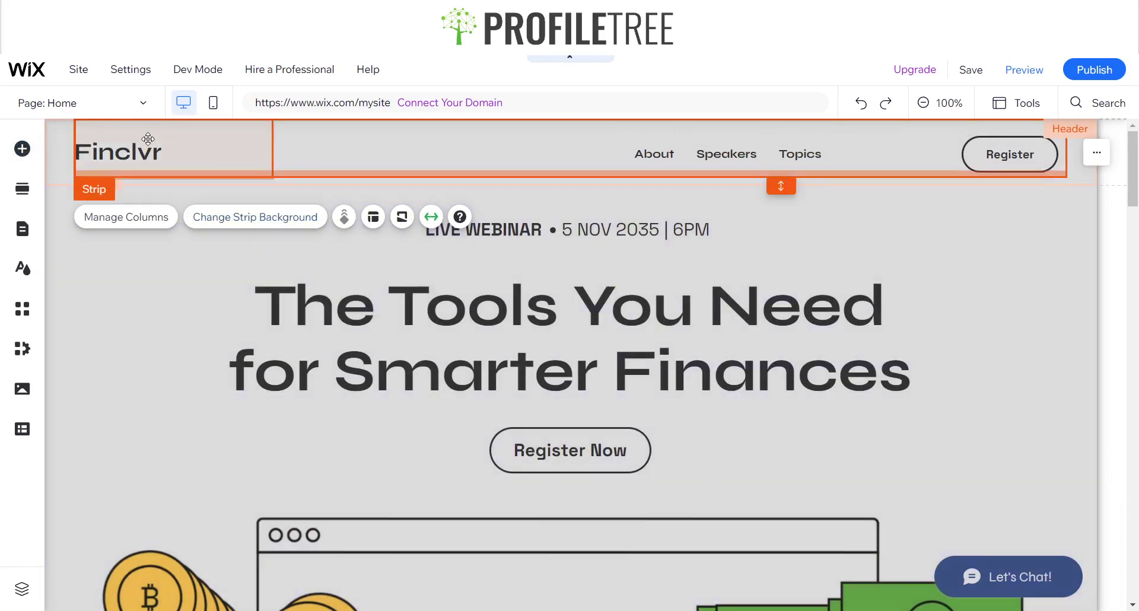
{"action": "left_click", "coordinate": [320, 164]}
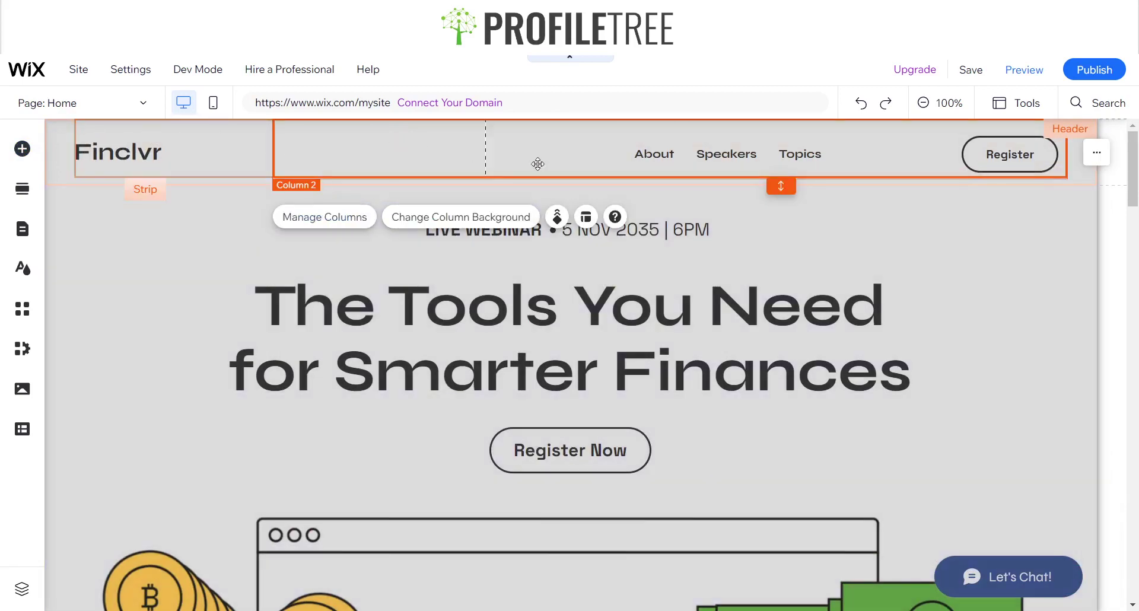
{"action": "left_click", "coordinate": [1004, 165]}
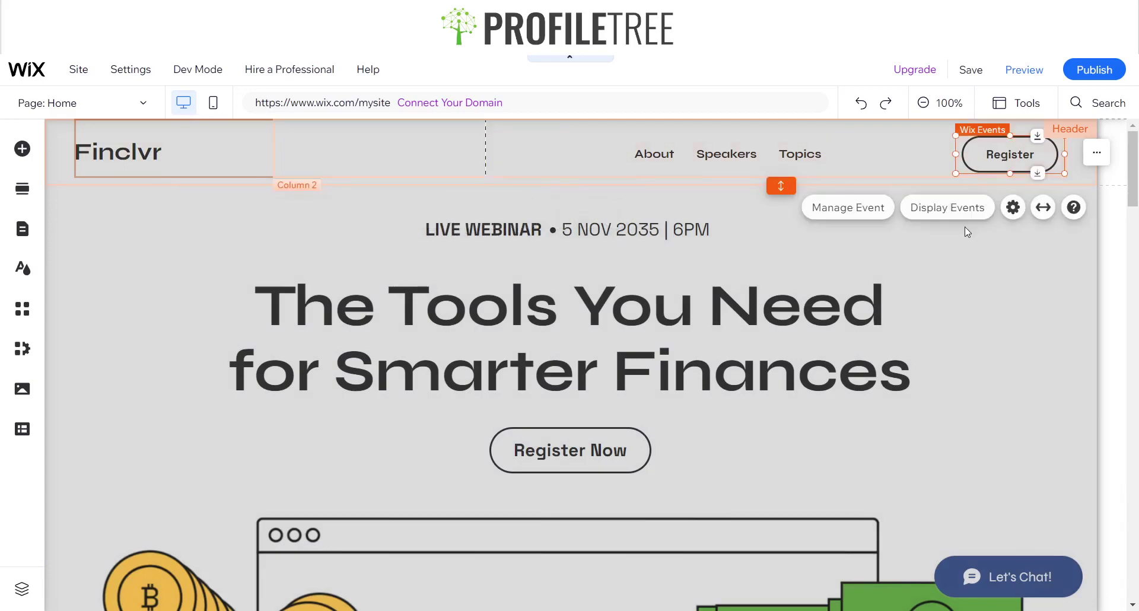
{"action": "left_click", "coordinate": [964, 227]}
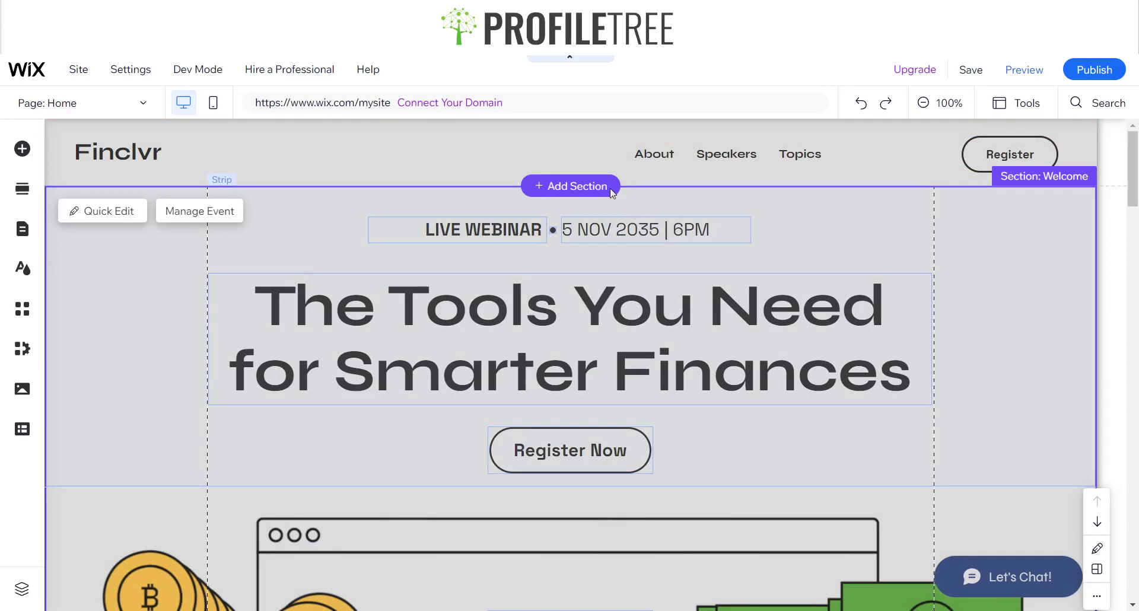
{"action": "left_click", "coordinate": [172, 158]}
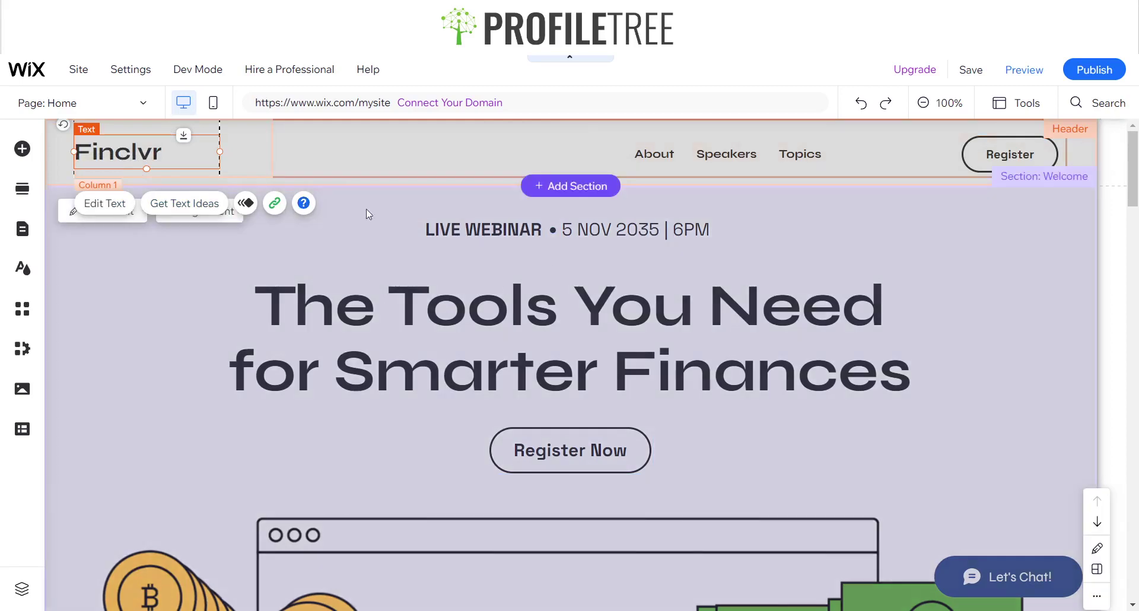
{"action": "left_click", "coordinate": [430, 213]}
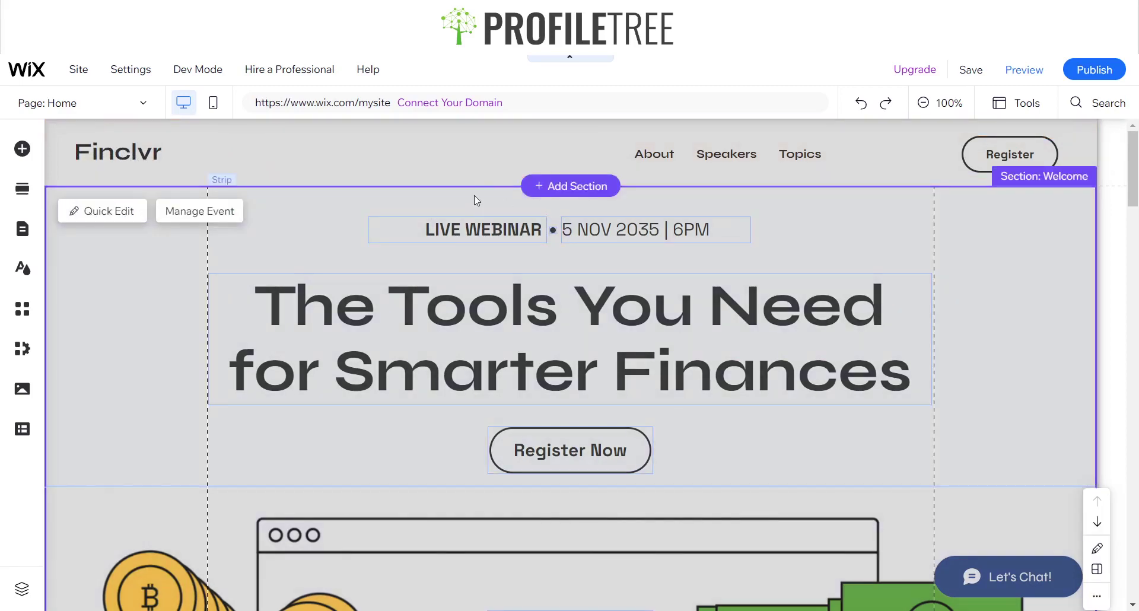
{"action": "left_click", "coordinate": [478, 190]}
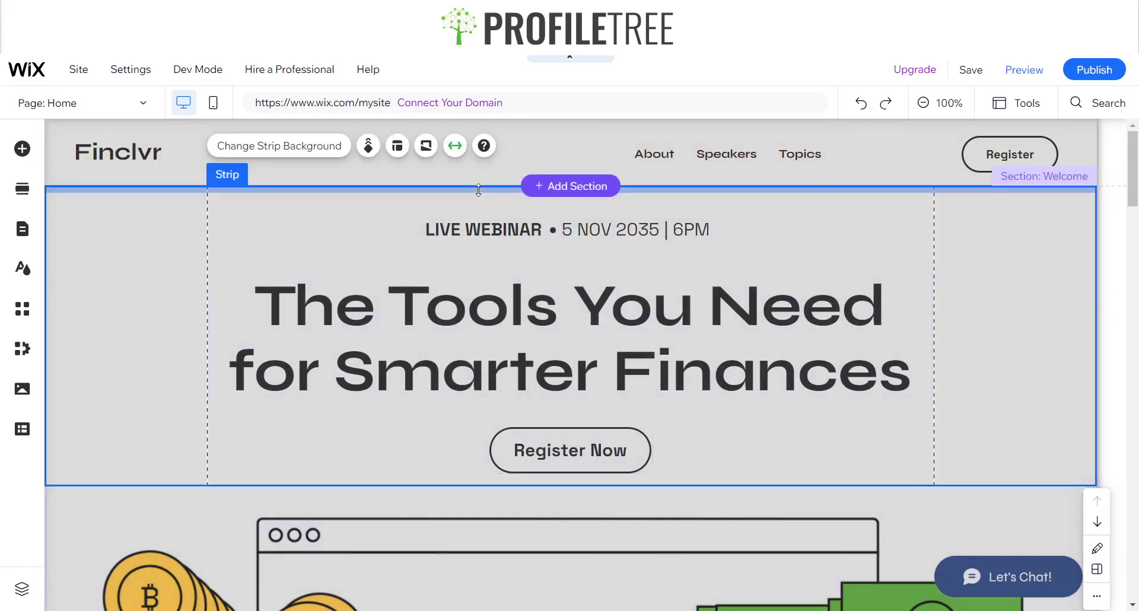
{"action": "mouse_move", "coordinate": [478, 189]}
{"action": "left_mouse_down"}
{"action": "mouse_move", "coordinate": [478, 178]}
{"action": "mouse_move", "coordinate": [475, 189]}
{"action": "left_mouse_up"}
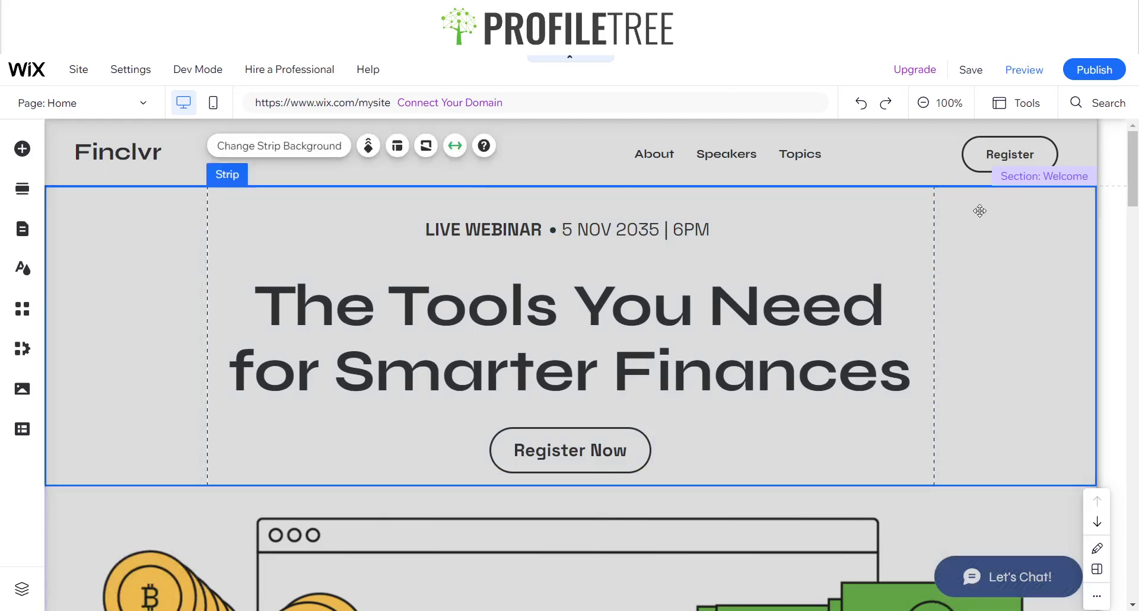
{"action": "left_click", "coordinate": [977, 158]}
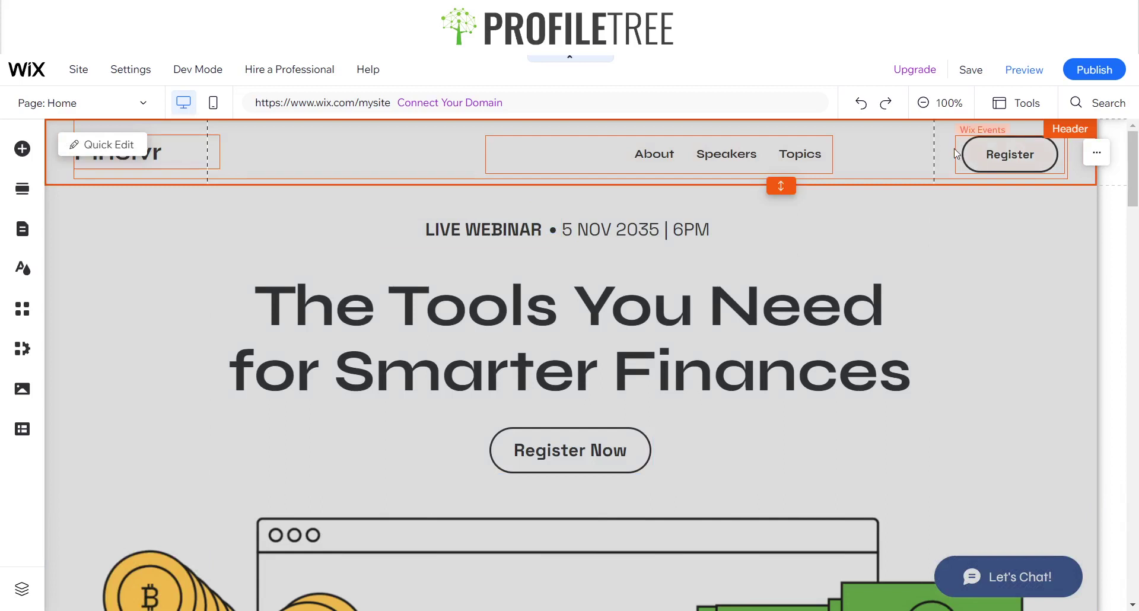
{"action": "left_click", "coordinate": [985, 166]}
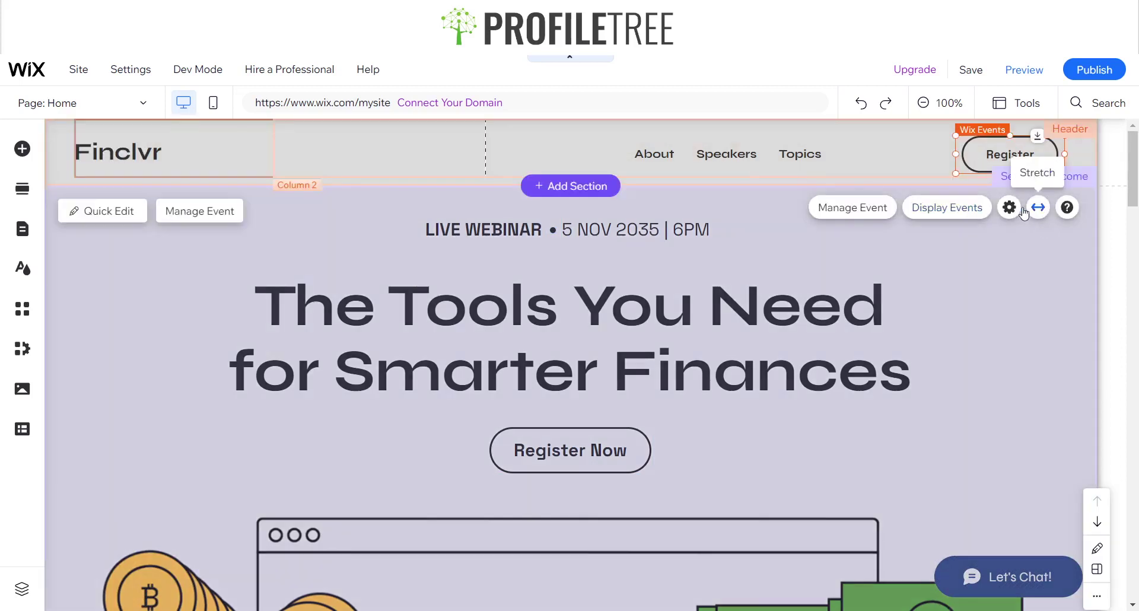
{"action": "left_click", "coordinate": [1009, 207]}
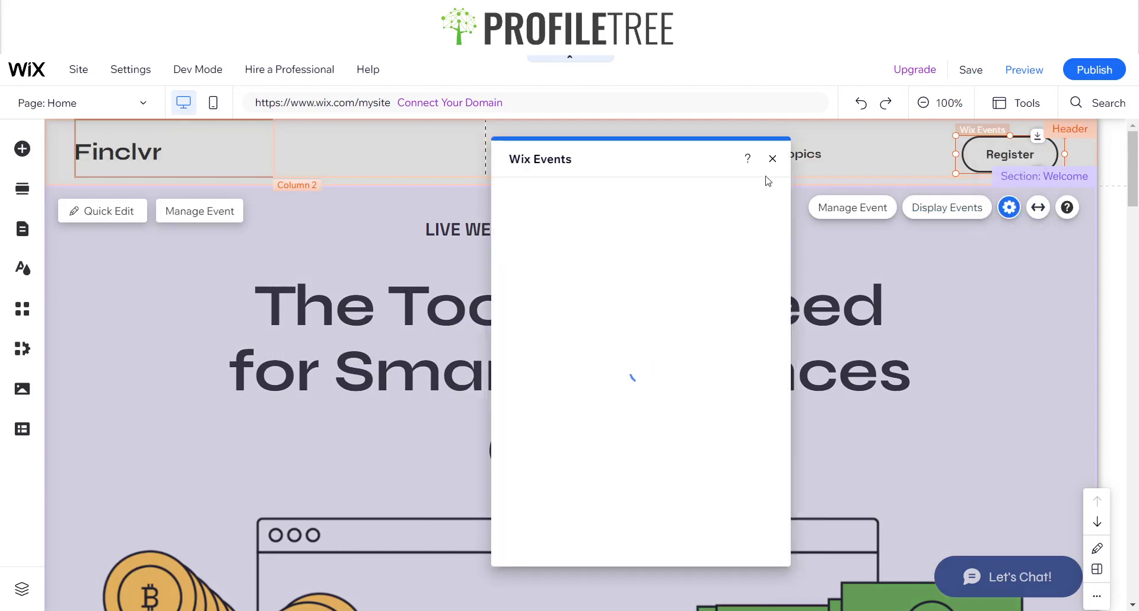
{"action": "left_click", "coordinate": [772, 159]}
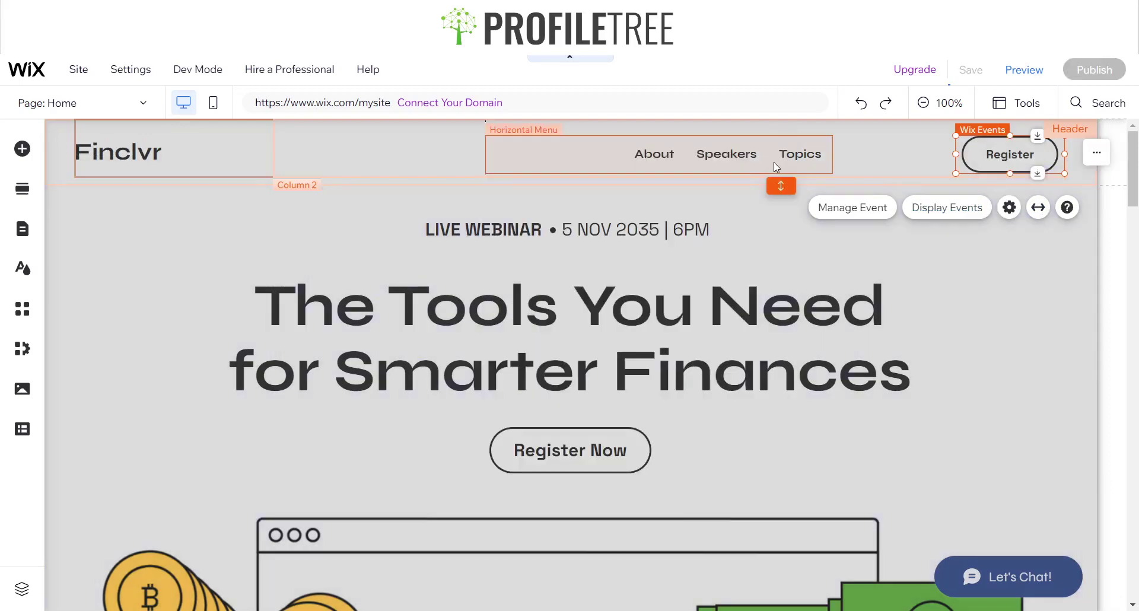
- Pin the Register button to the screen's top-right corner with 20 px offsets
{"action": "right_click", "coordinate": [1000, 159]}
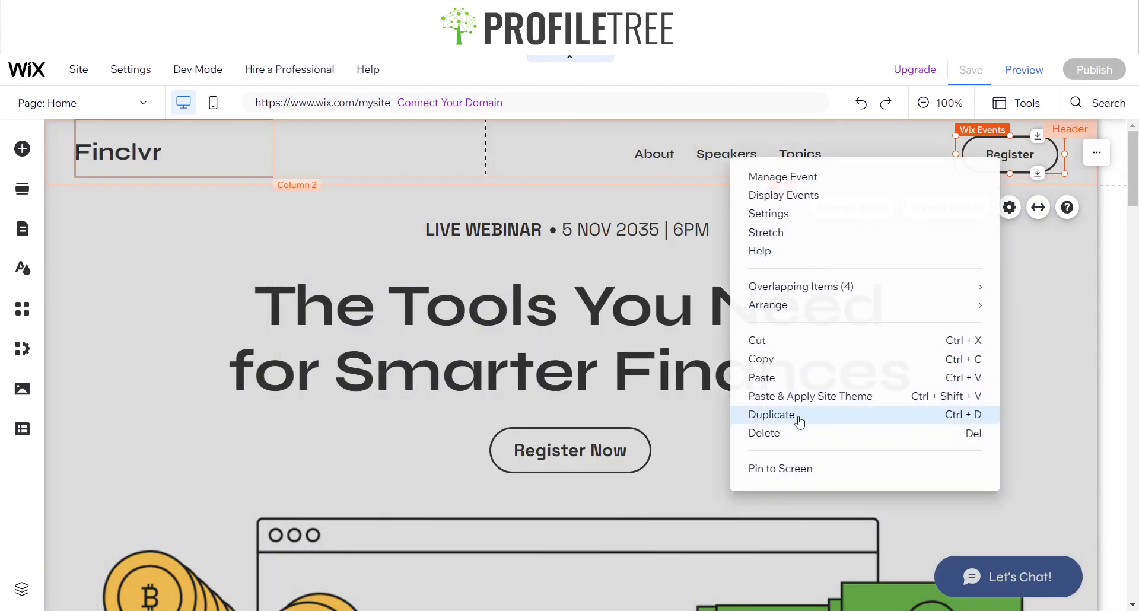
{"action": "left_click", "coordinate": [793, 469]}
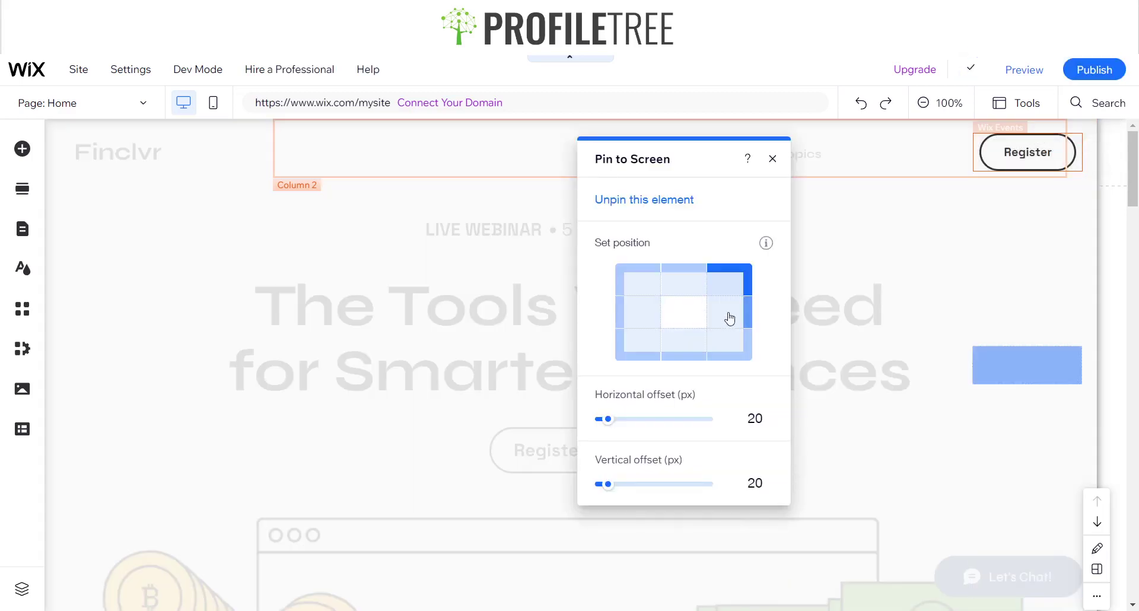
{"action": "left_click", "coordinate": [676, 355]}
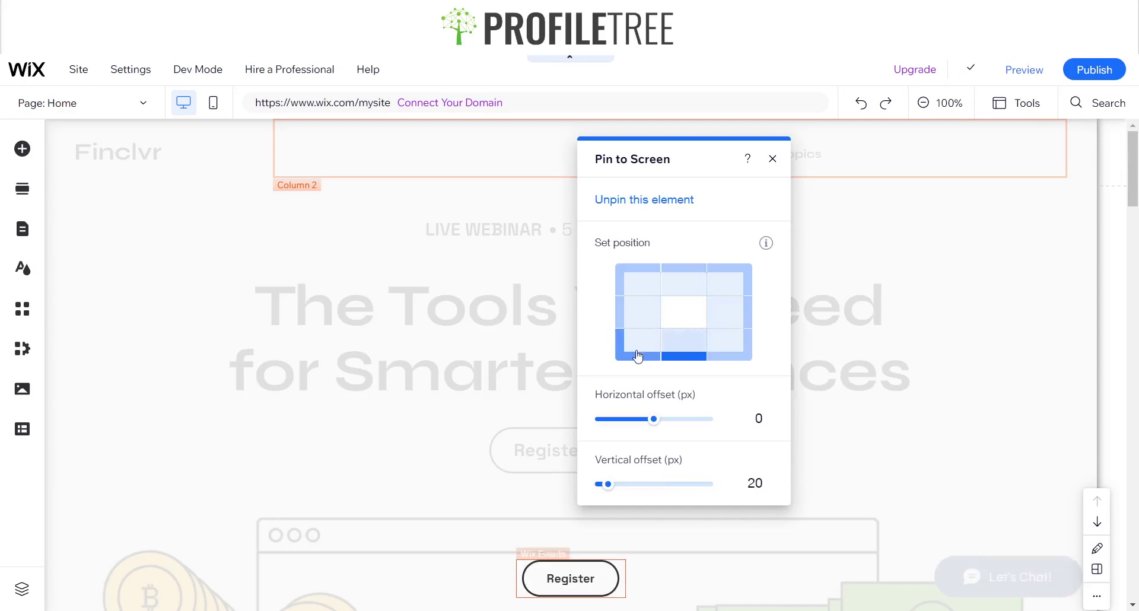
{"action": "left_click", "coordinate": [638, 356]}
{"action": "left_click", "coordinate": [647, 297]}
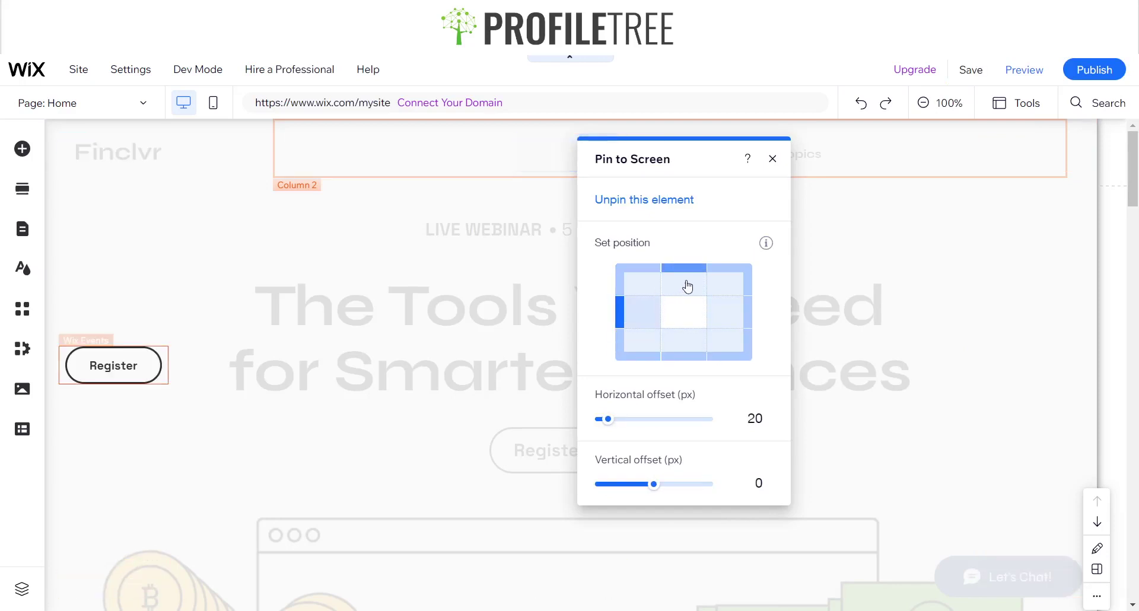
{"action": "left_click", "coordinate": [687, 287]}
{"action": "left_click", "coordinate": [717, 293]}
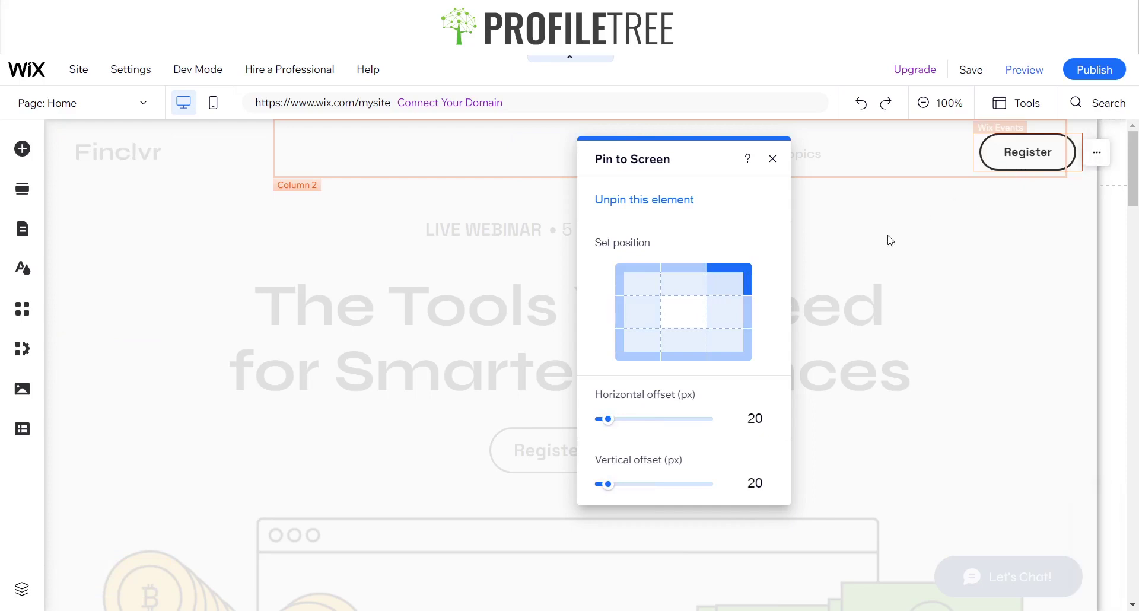
{"action": "left_click", "coordinate": [773, 159]}
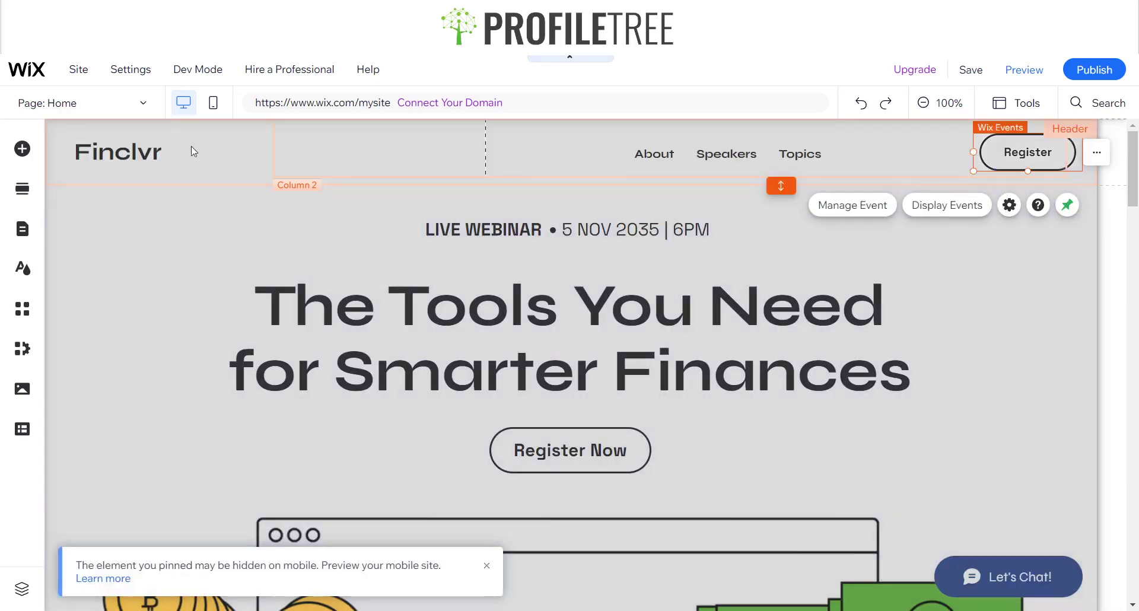
{"action": "left_click", "coordinate": [123, 153]}
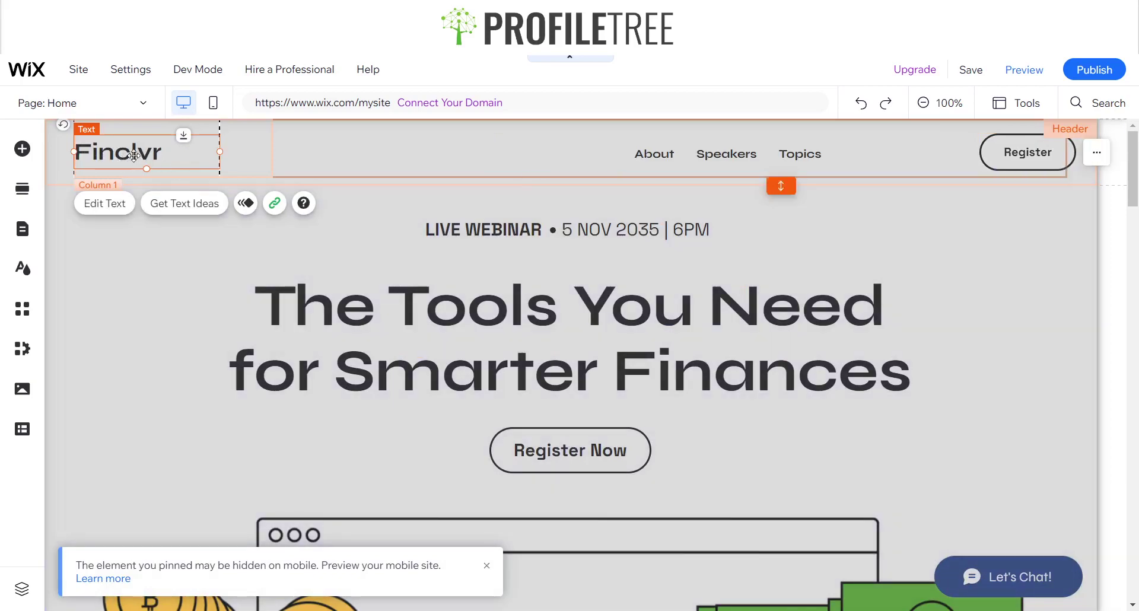
- Pin the Finclvr logo text to the screen's top-left, keeping 20/20 offsets
{"action": "right_click", "coordinate": [134, 156]}
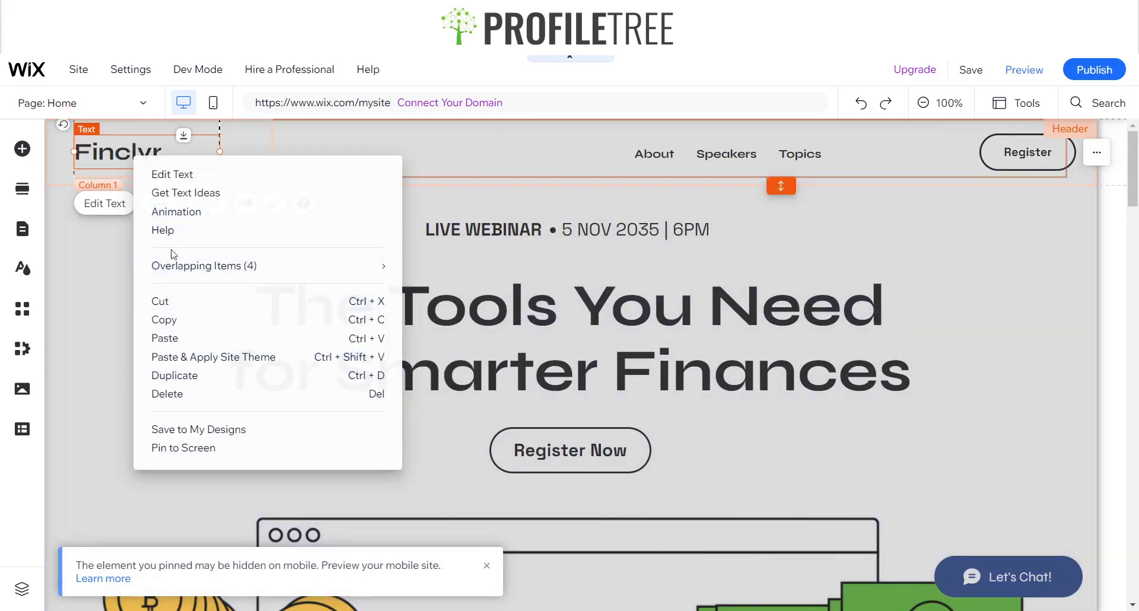
{"action": "left_click", "coordinate": [158, 449]}
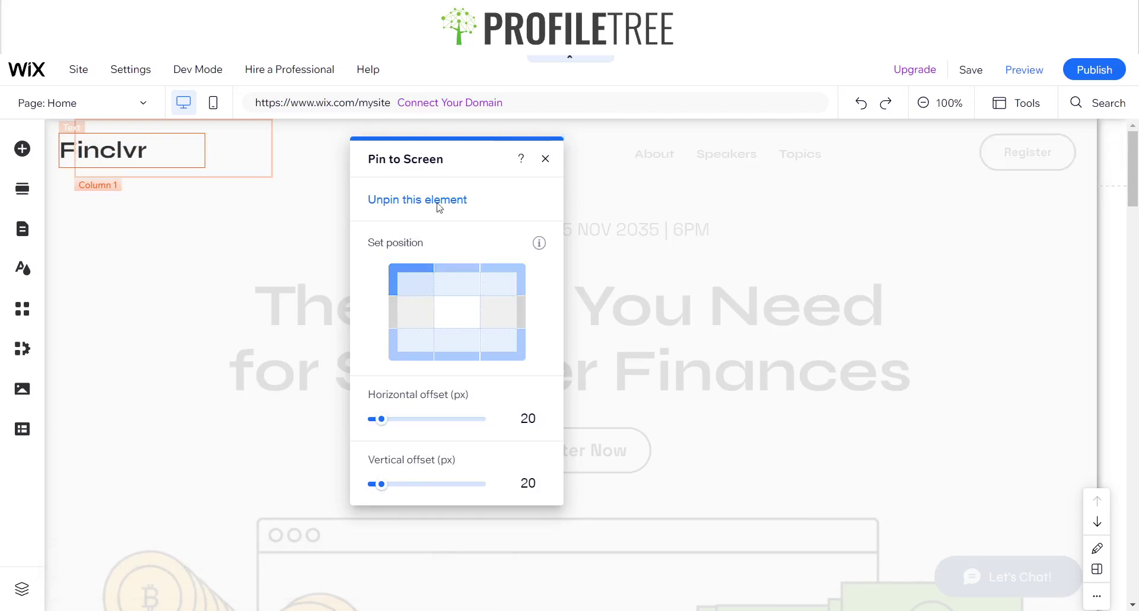
{"action": "left_click", "coordinate": [545, 159]}
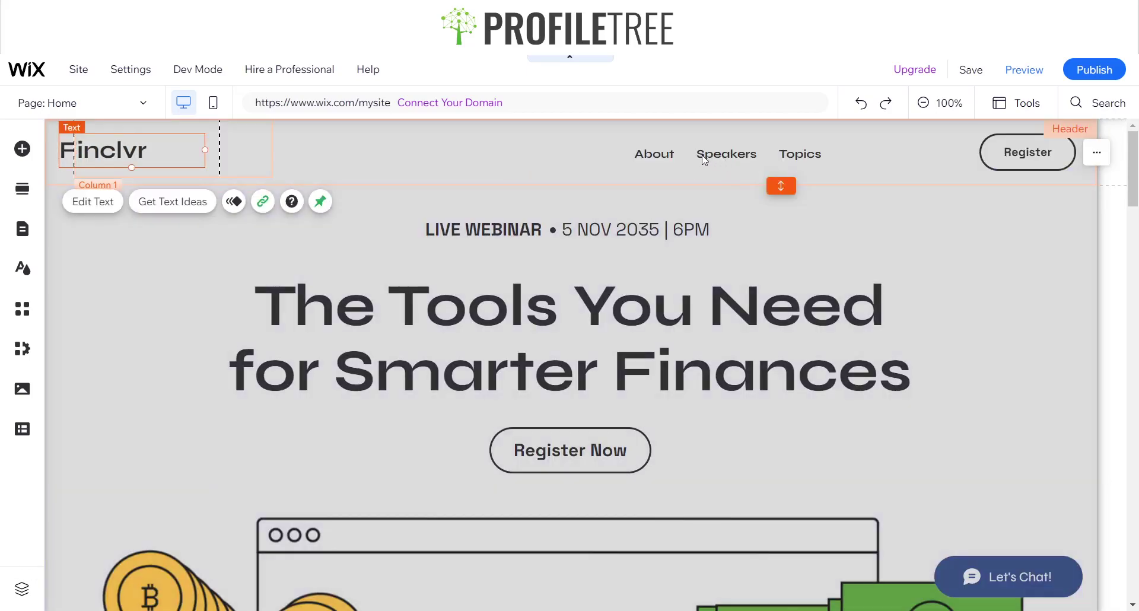
{"action": "left_click", "coordinate": [682, 154]}
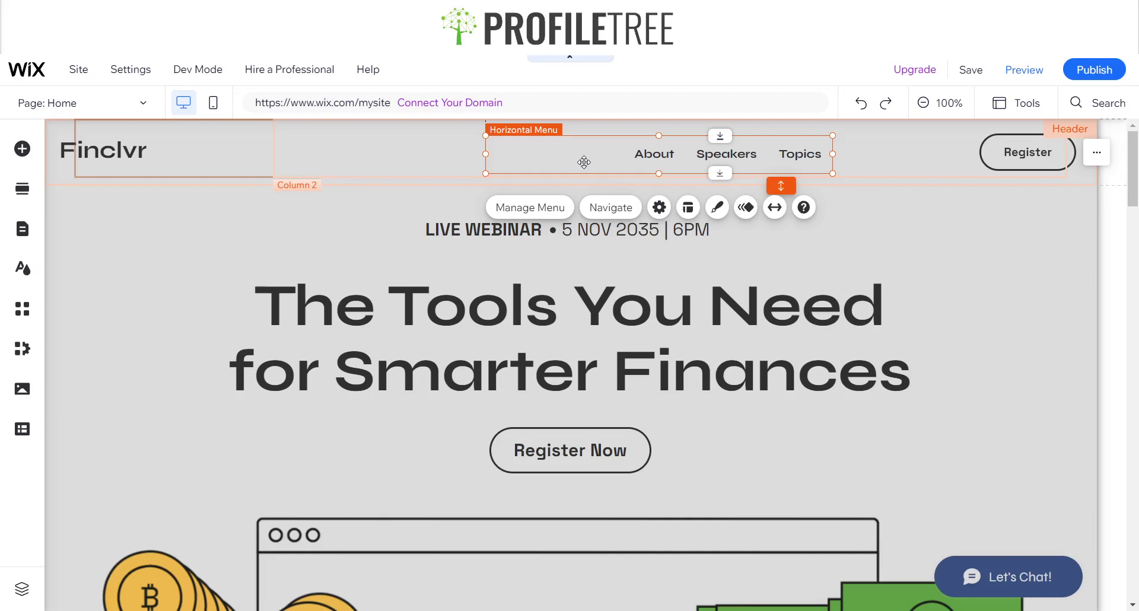
- Delete the About/Speakers/Topics horizontal menu from the header
{"action": "key", "text": "Delete"}
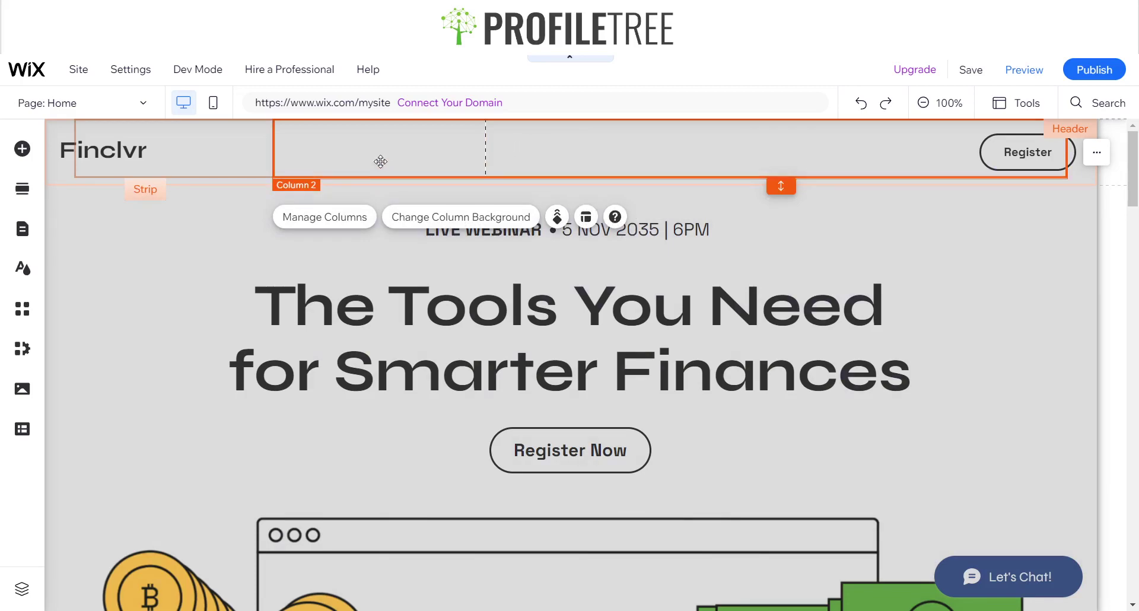
- Add the decorative four-way expand arrow shape to the header centre, around x 470, y 20
{"action": "left_click", "coordinate": [22, 148]}
{"action": "left_click", "coordinate": [79, 215]}
{"action": "left_click", "coordinate": [83, 255]}
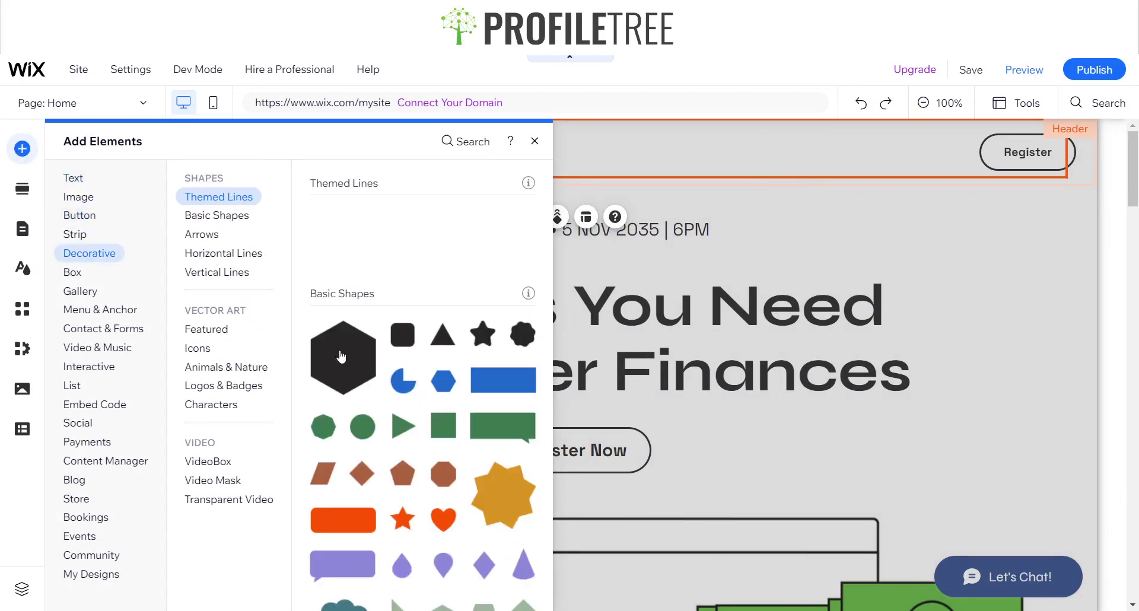
{"action": "scroll", "coordinate": [403, 439], "scroll_direction": "down", "scroll_amount": 5}
{"action": "scroll", "coordinate": [425, 373], "scroll_direction": "down", "scroll_amount": 7}
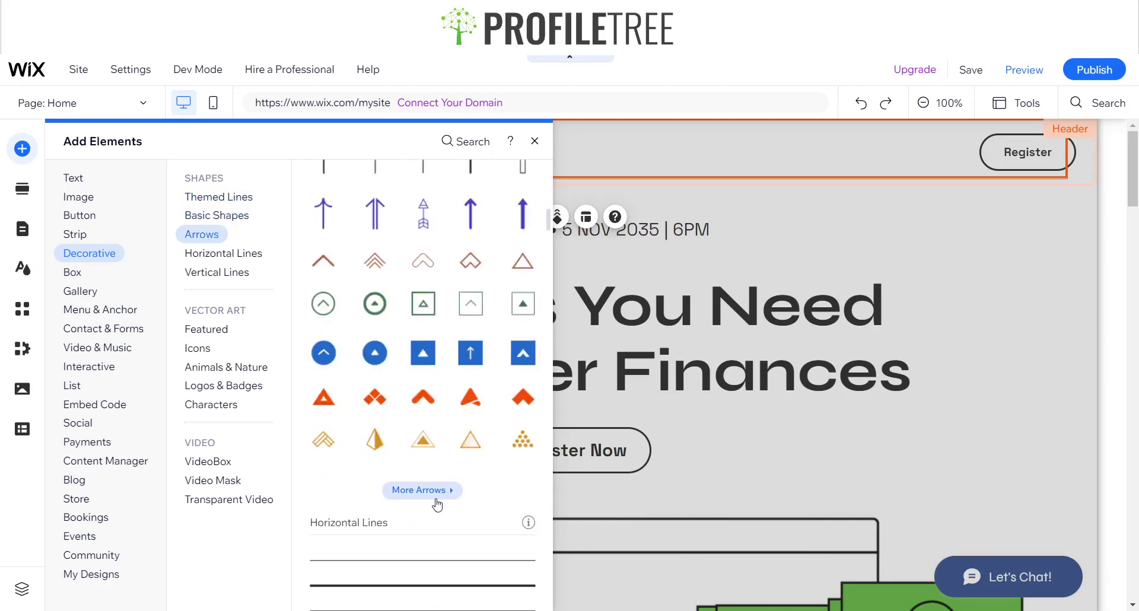
{"action": "scroll", "coordinate": [417, 302], "scroll_direction": "up", "scroll_amount": 3}
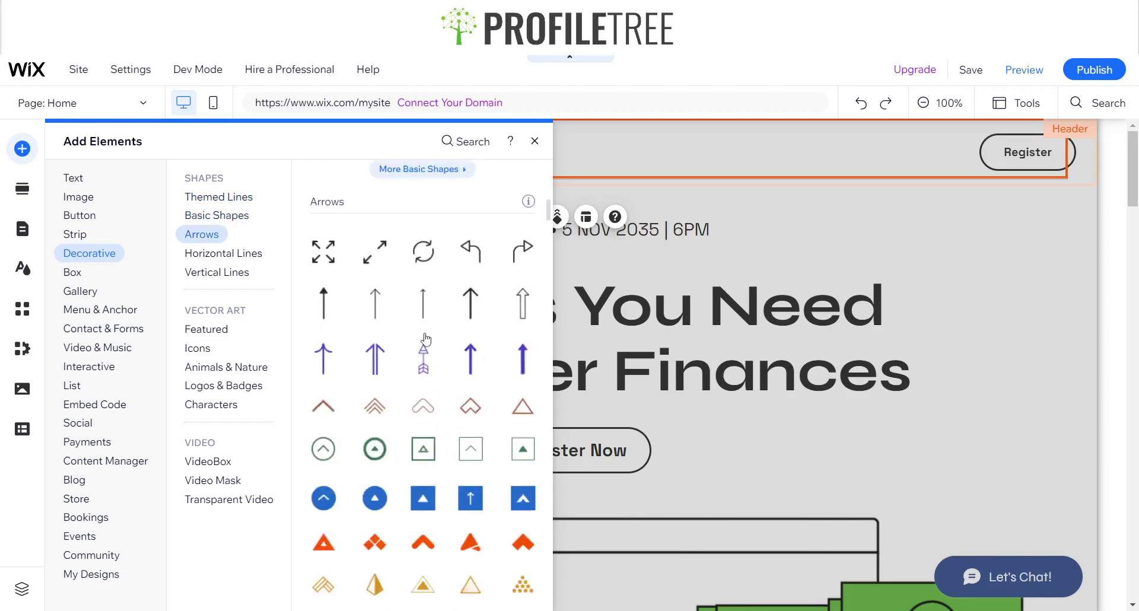
{"action": "left_click_drag", "start_coordinate": [330, 259], "coordinate": [567, 150]}
{"action": "left_click", "coordinate": [552, 152]}
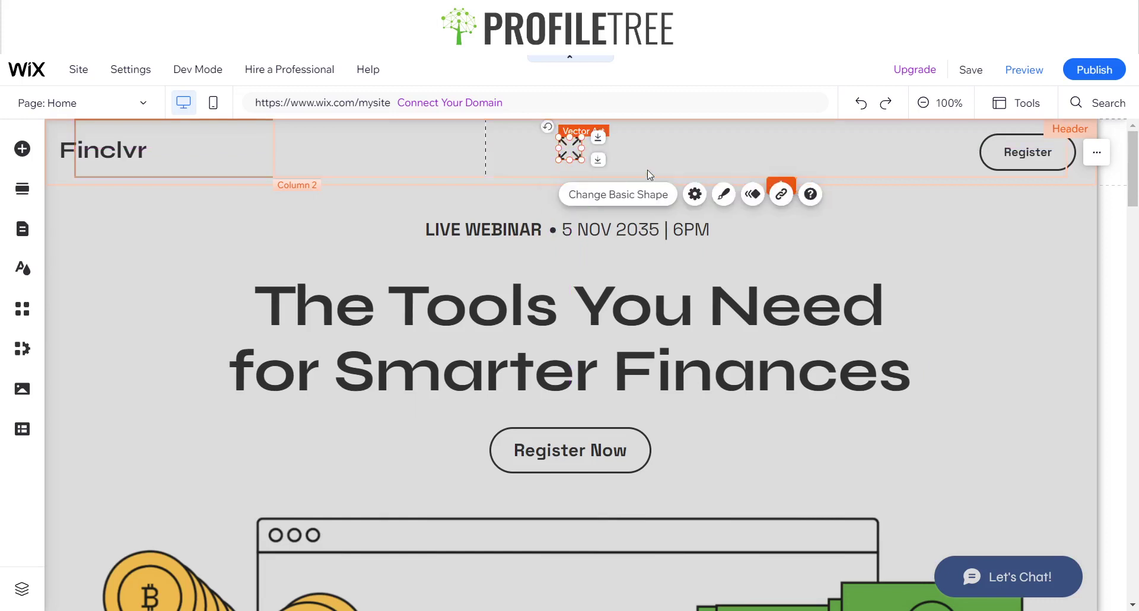
- Select the arrow shape and search the replacement vector art for 'Hamburger Menu'
{"action": "left_click", "coordinate": [679, 144]}
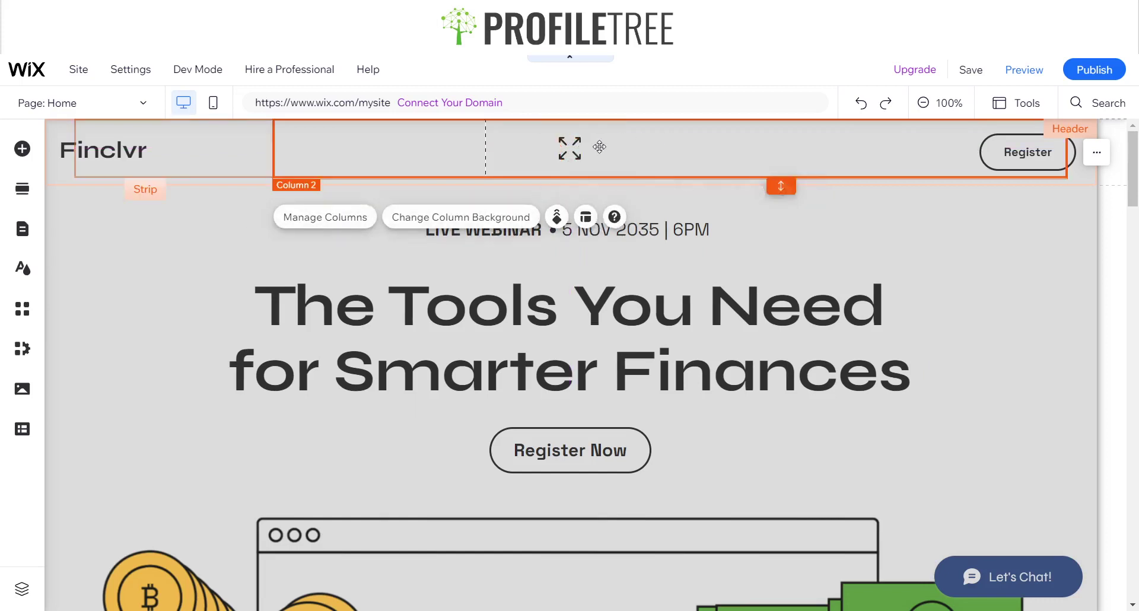
{"action": "left_click", "coordinate": [568, 151]}
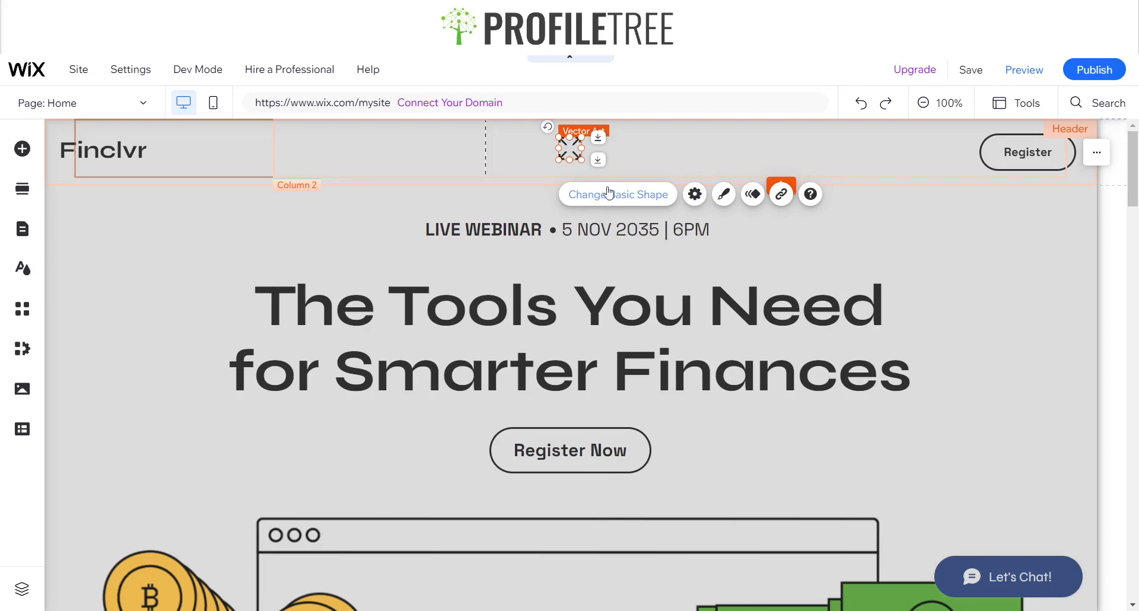
{"action": "left_click", "coordinate": [570, 203]}
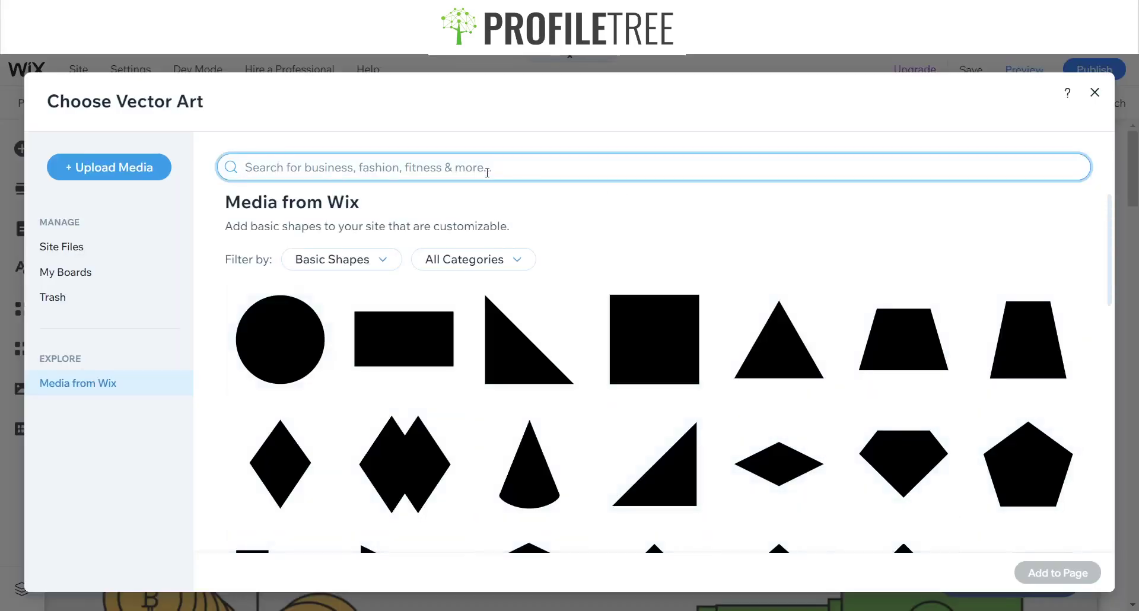
{"action": "type", "text": "Hamburger Menu"}
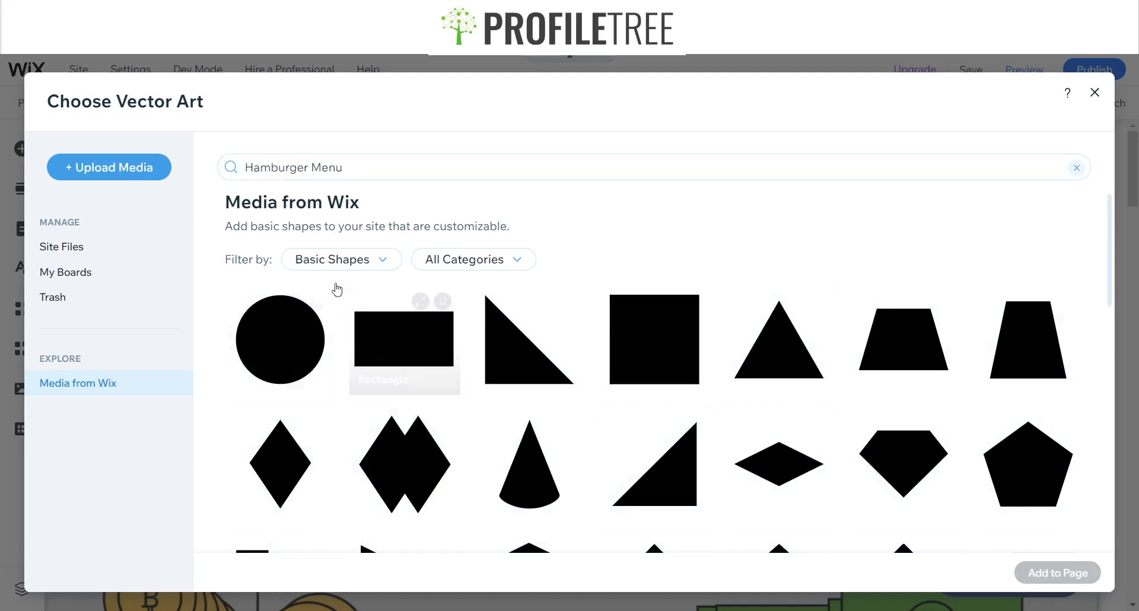
{"action": "left_click", "coordinate": [341, 262]}
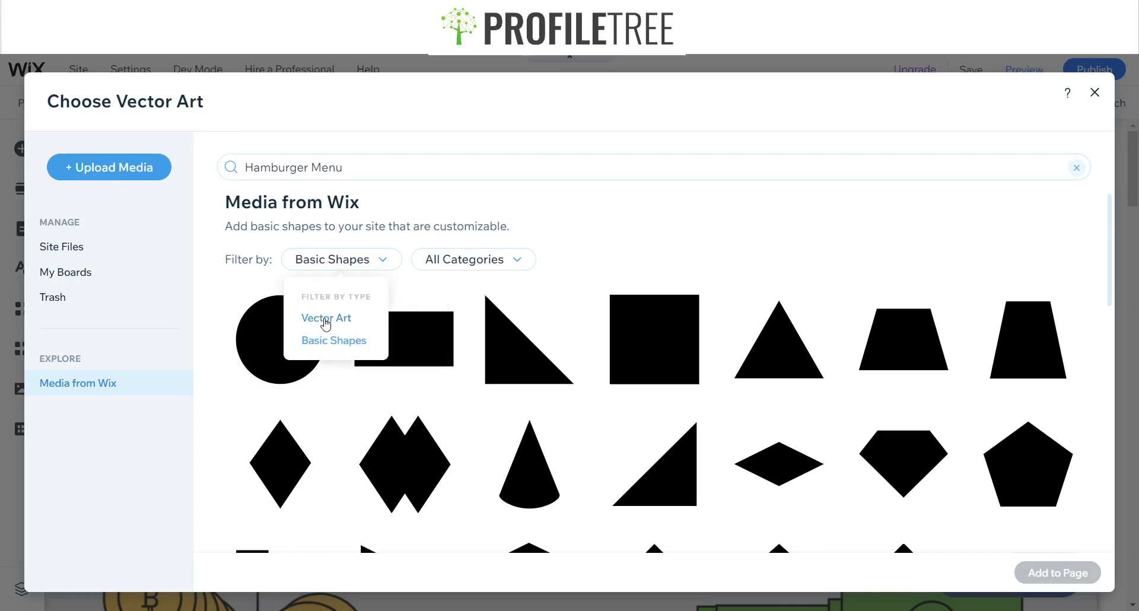
{"action": "left_click", "coordinate": [326, 318]}
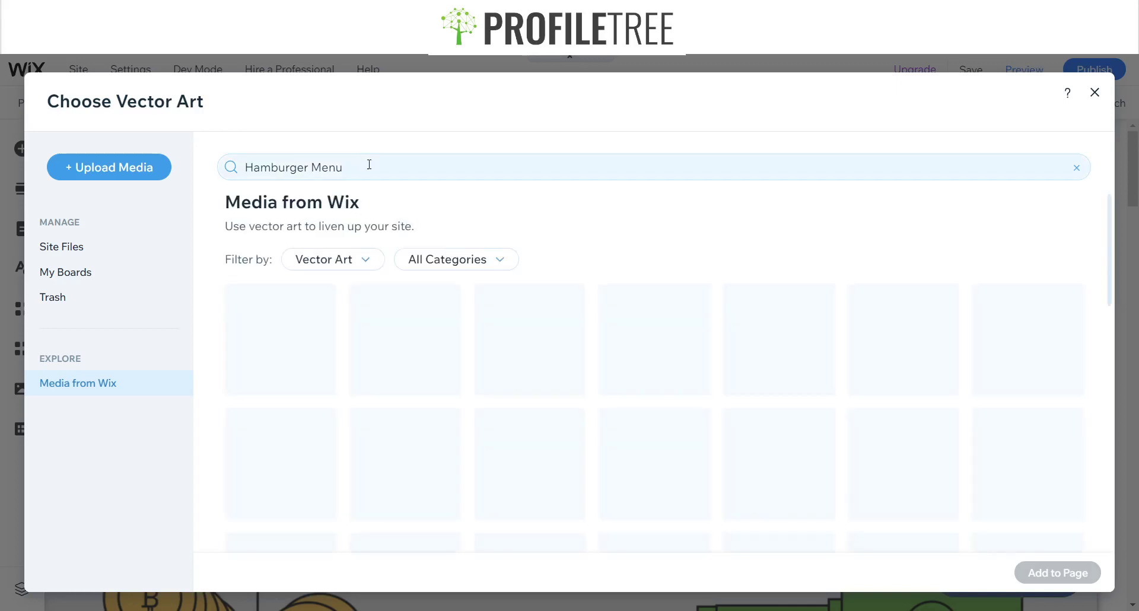
{"action": "left_click", "coordinate": [369, 164]}
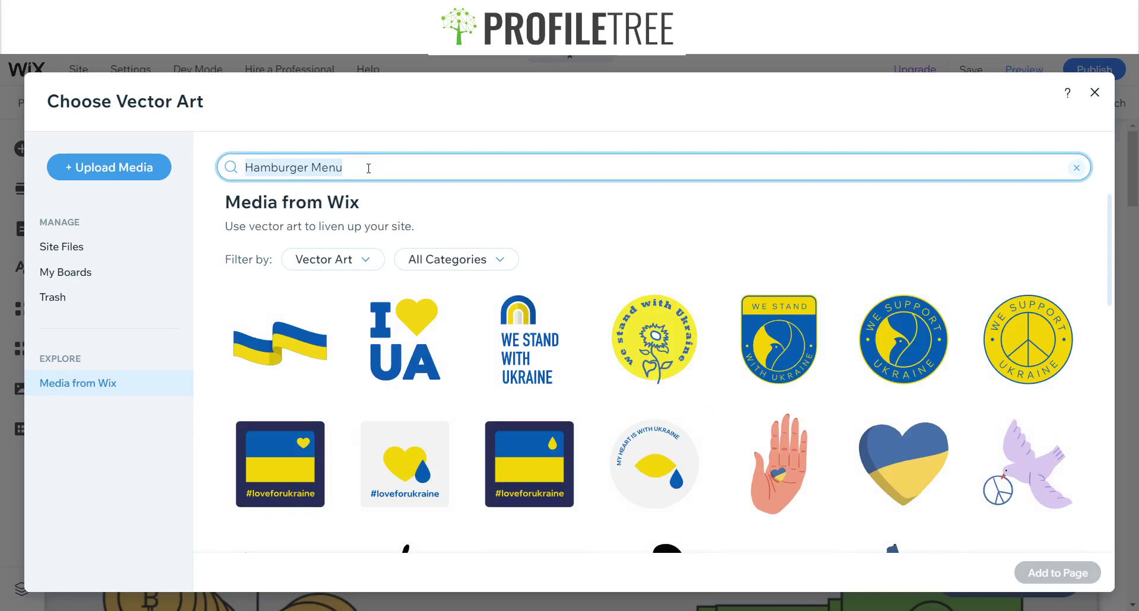
{"action": "key", "text": "Return"}
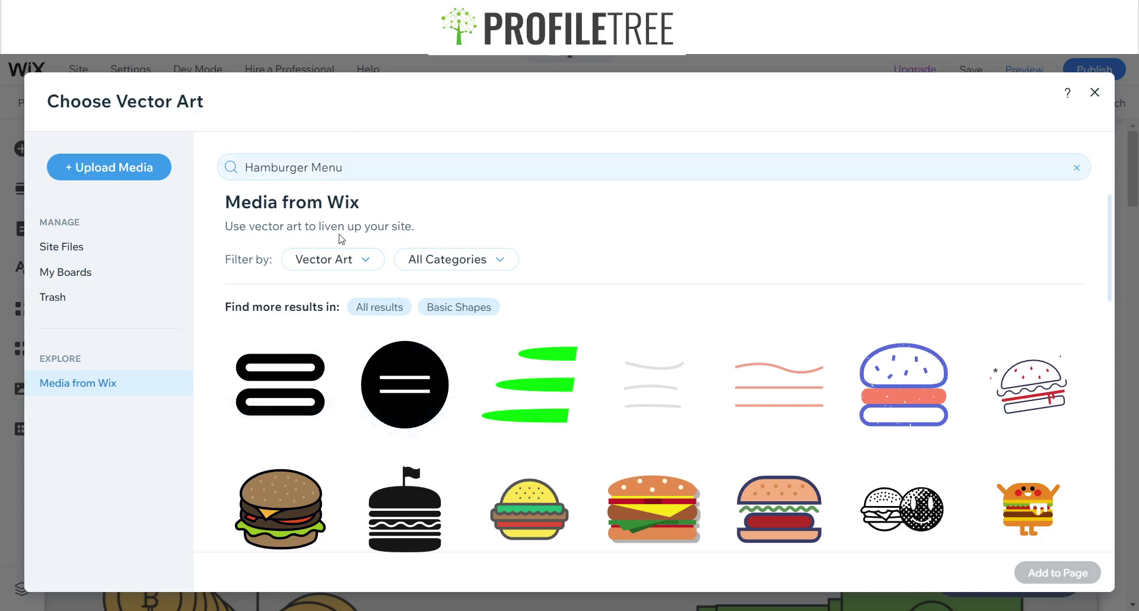
- Filter results to Basic Shapes and swap in the 3D Hamburger Menu icon
{"action": "left_click", "coordinate": [330, 264]}
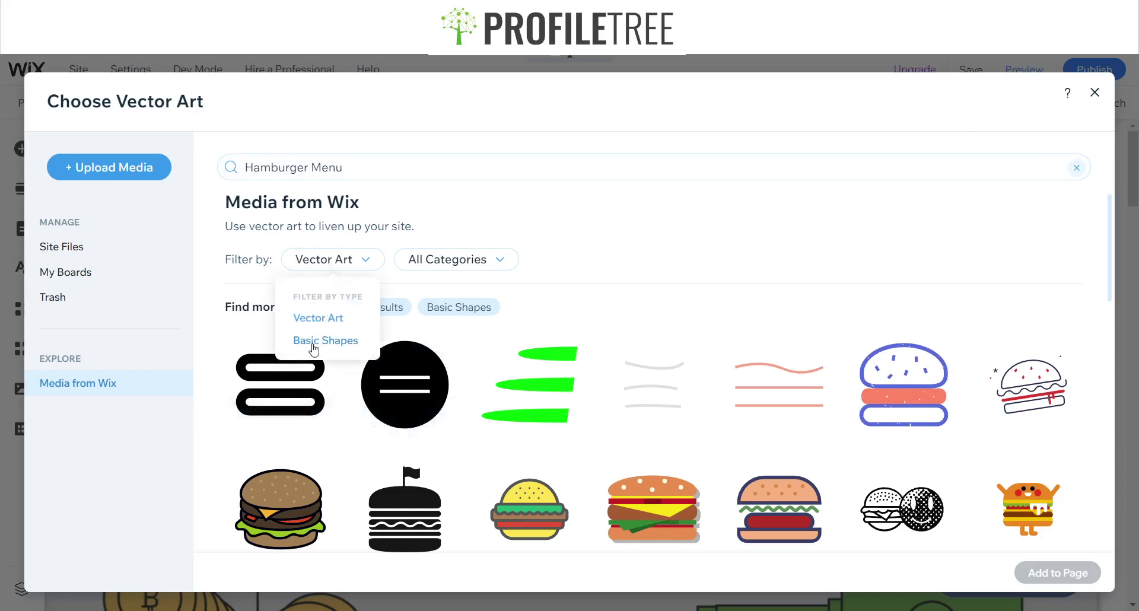
{"action": "left_click", "coordinate": [313, 344]}
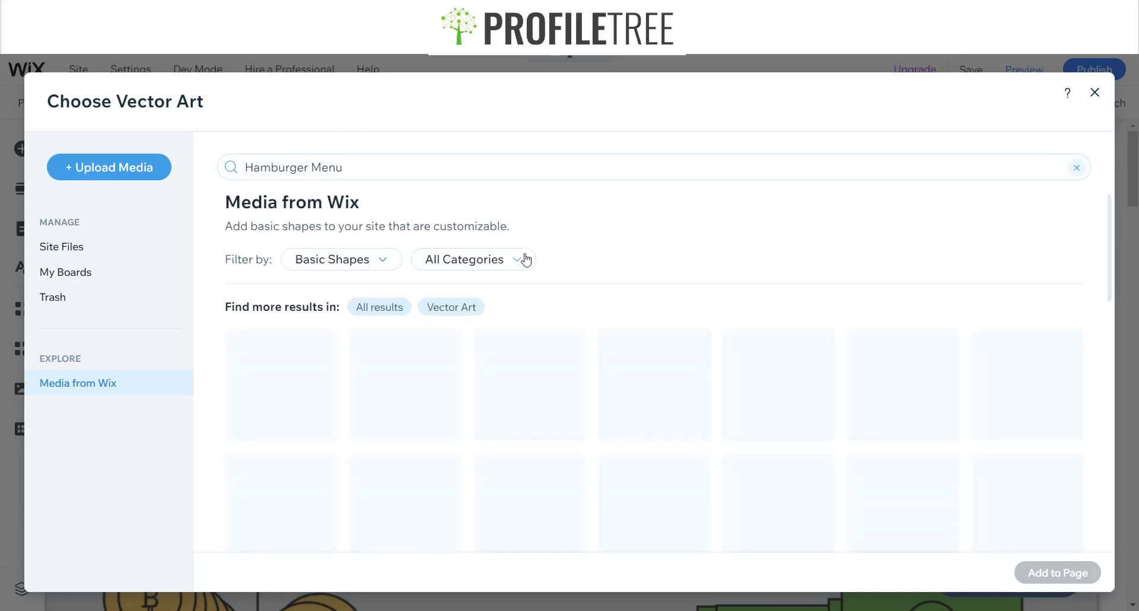
{"action": "scroll", "coordinate": [902, 363], "scroll_direction": "down", "scroll_amount": 5}
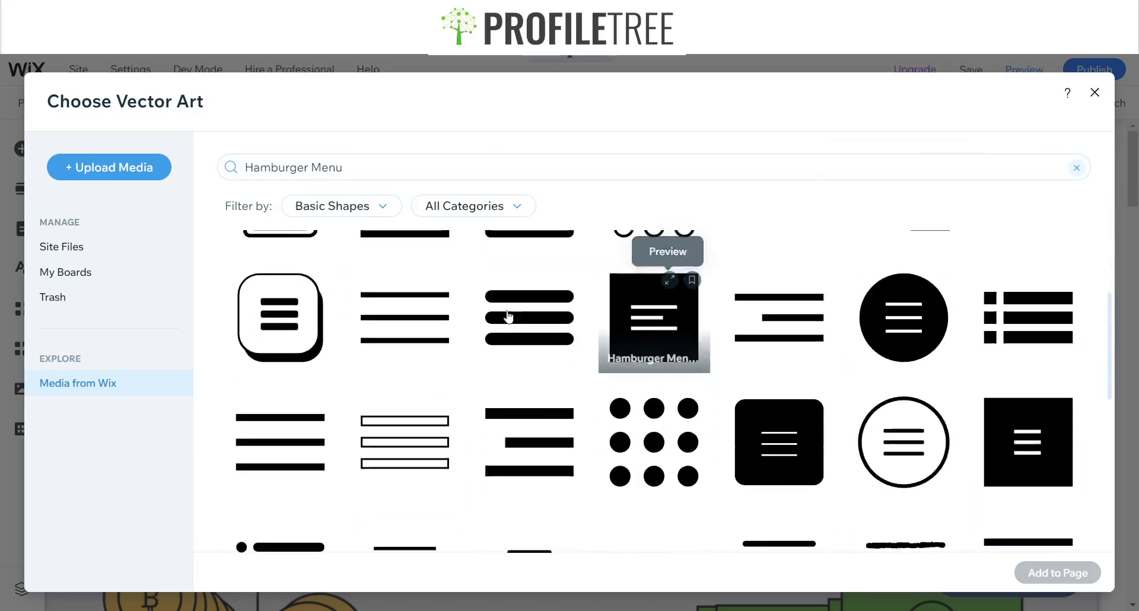
{"action": "scroll", "coordinate": [508, 318], "scroll_direction": "down", "scroll_amount": 8}
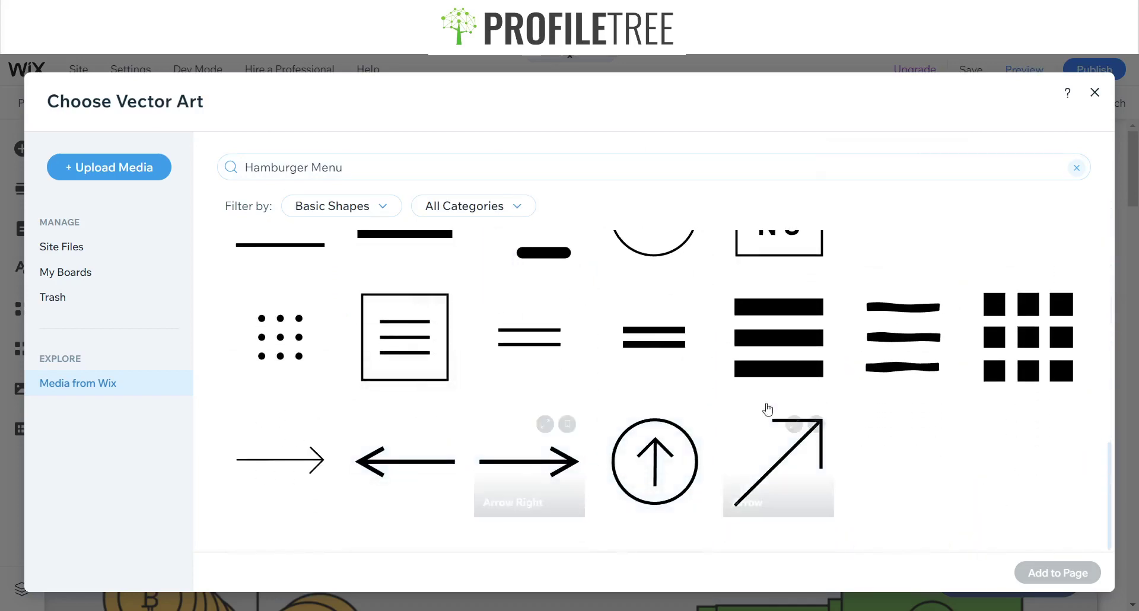
{"action": "scroll", "coordinate": [767, 409], "scroll_direction": "down", "scroll_amount": 10}
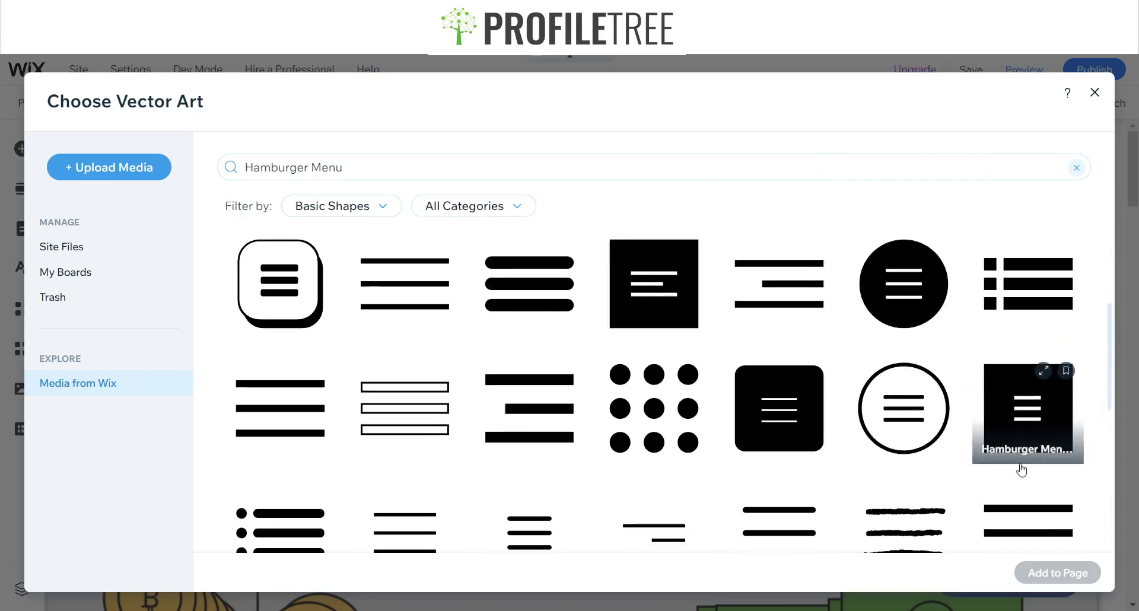
{"action": "scroll", "coordinate": [1019, 473], "scroll_direction": "down", "scroll_amount": 3}
{"action": "scroll", "coordinate": [401, 337], "scroll_direction": "up", "scroll_amount": 4}
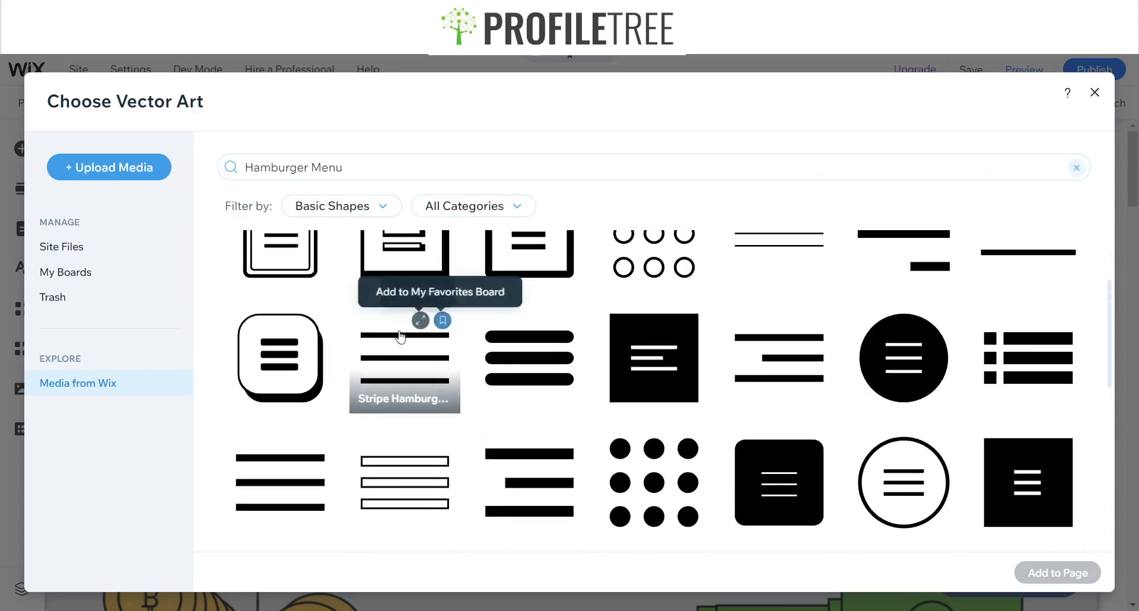
{"action": "scroll", "coordinate": [704, 390], "scroll_direction": "up", "scroll_amount": 4}
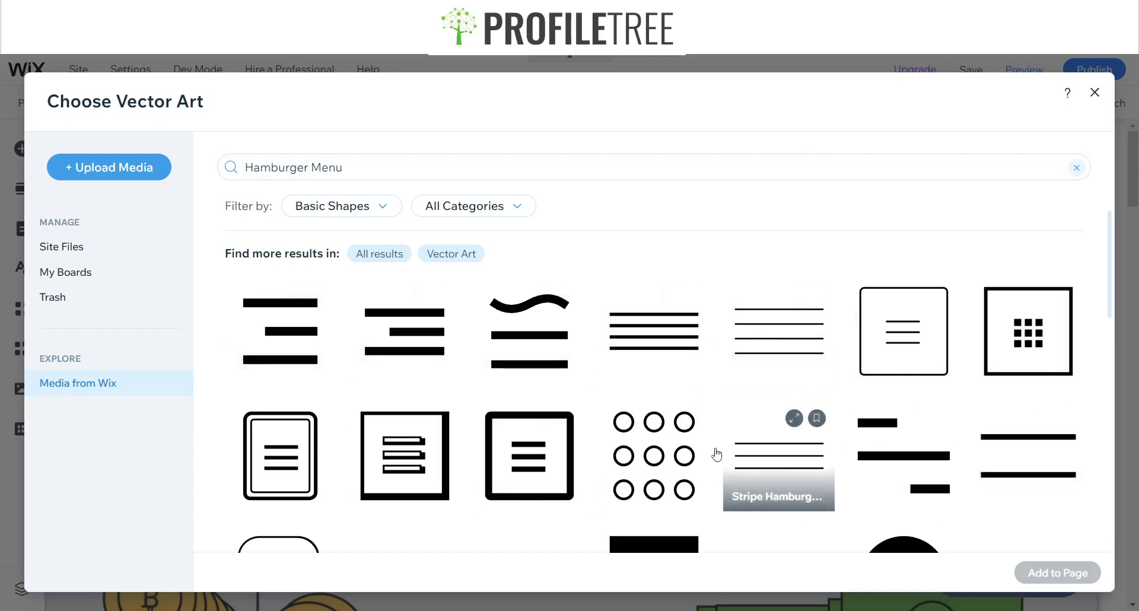
{"action": "scroll", "coordinate": [717, 453], "scroll_direction": "down", "scroll_amount": 3}
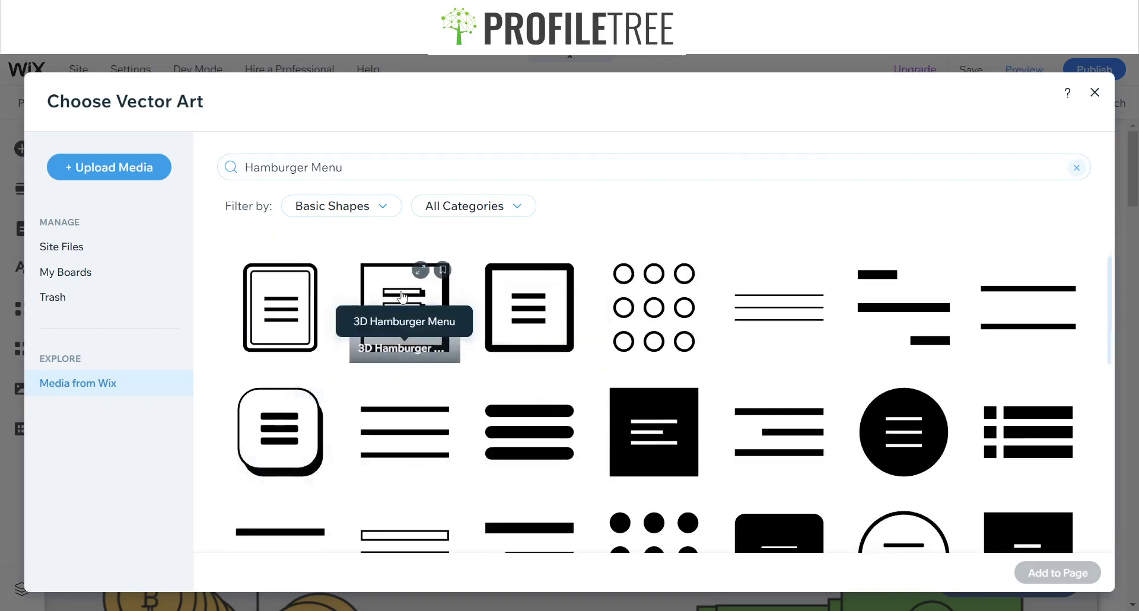
{"action": "left_click", "coordinate": [415, 383]}
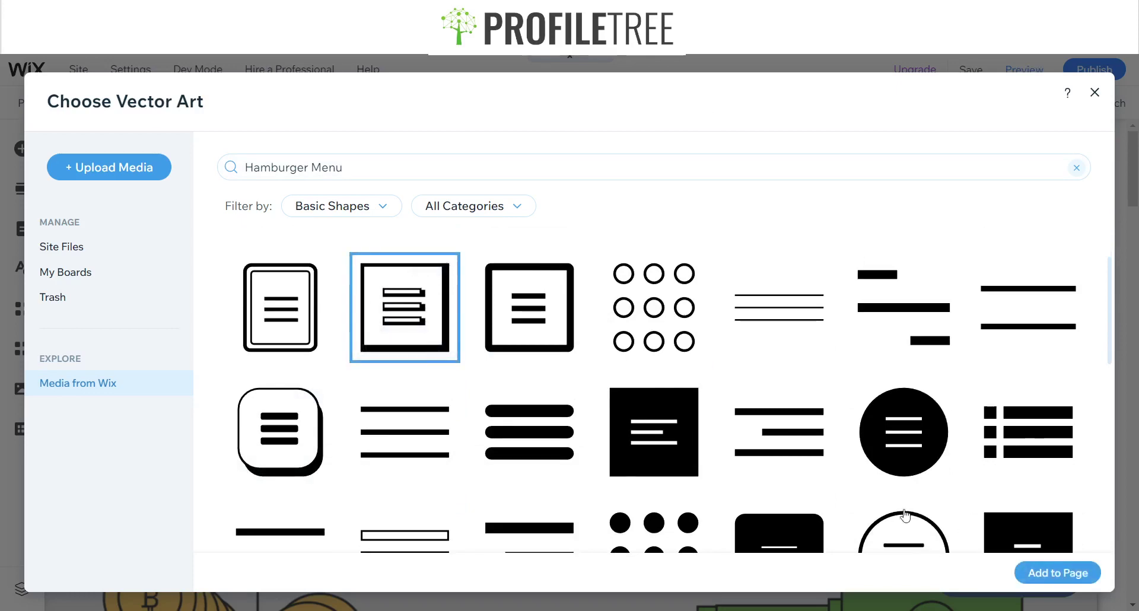
{"action": "left_click", "coordinate": [1045, 565]}
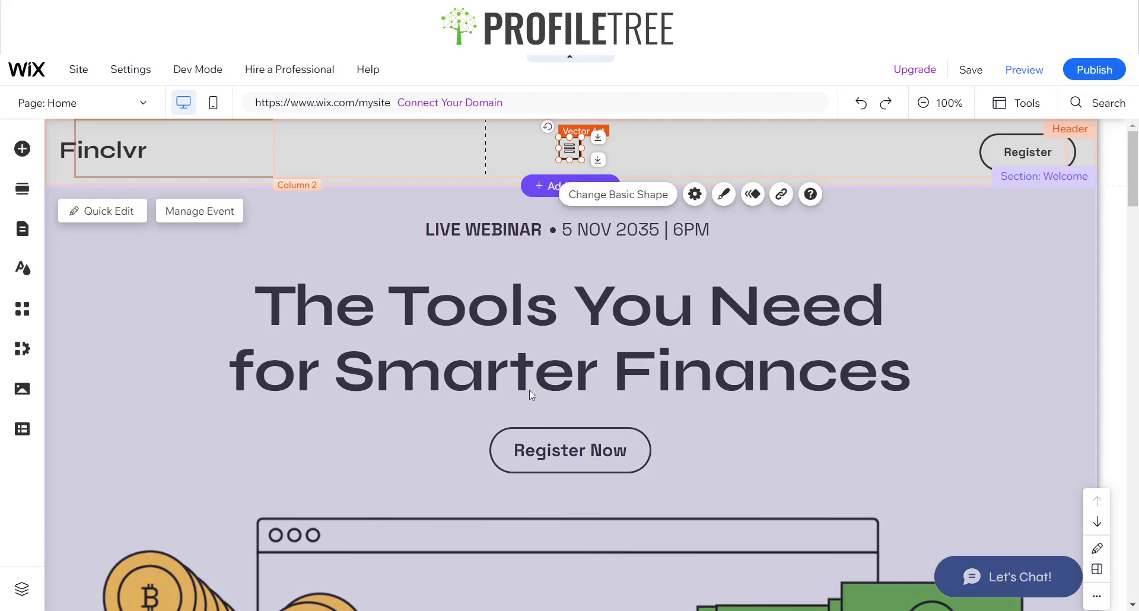
- Enlarge the hamburger icon to about 34 × 34 px
{"action": "scroll", "coordinate": [529, 390], "scroll_direction": "down", "scroll_amount": 3}
{"action": "scroll", "coordinate": [518, 390], "scroll_direction": "up", "scroll_amount": 3}
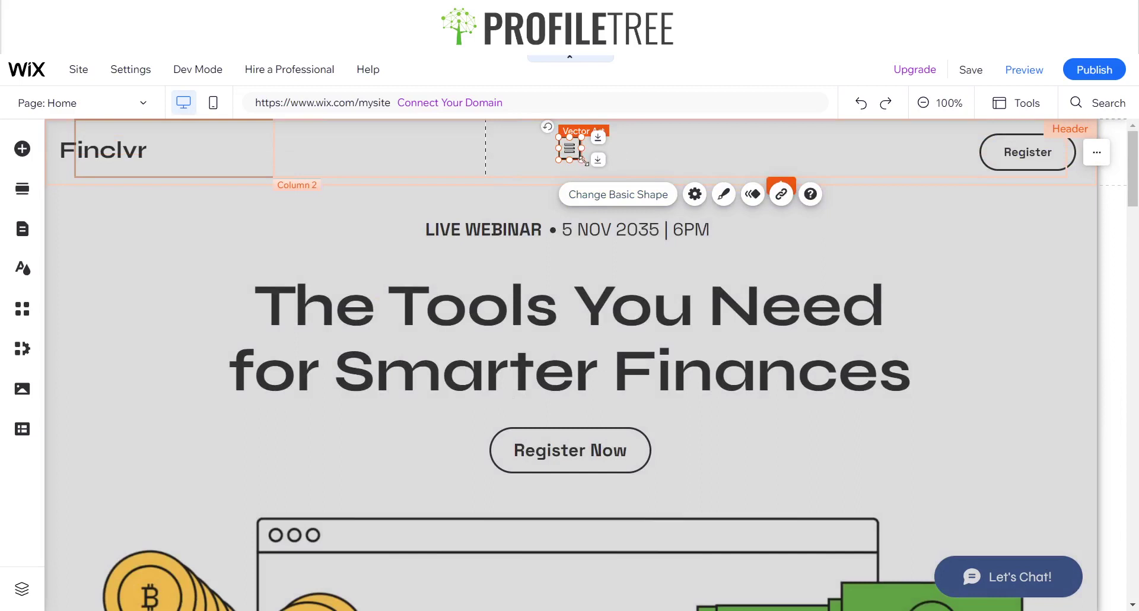
{"action": "mouse_move", "coordinate": [582, 159]}
{"action": "left_mouse_down"}
{"action": "mouse_move", "coordinate": [594, 171]}
{"action": "mouse_move", "coordinate": [579, 152]}
{"action": "left_mouse_up"}
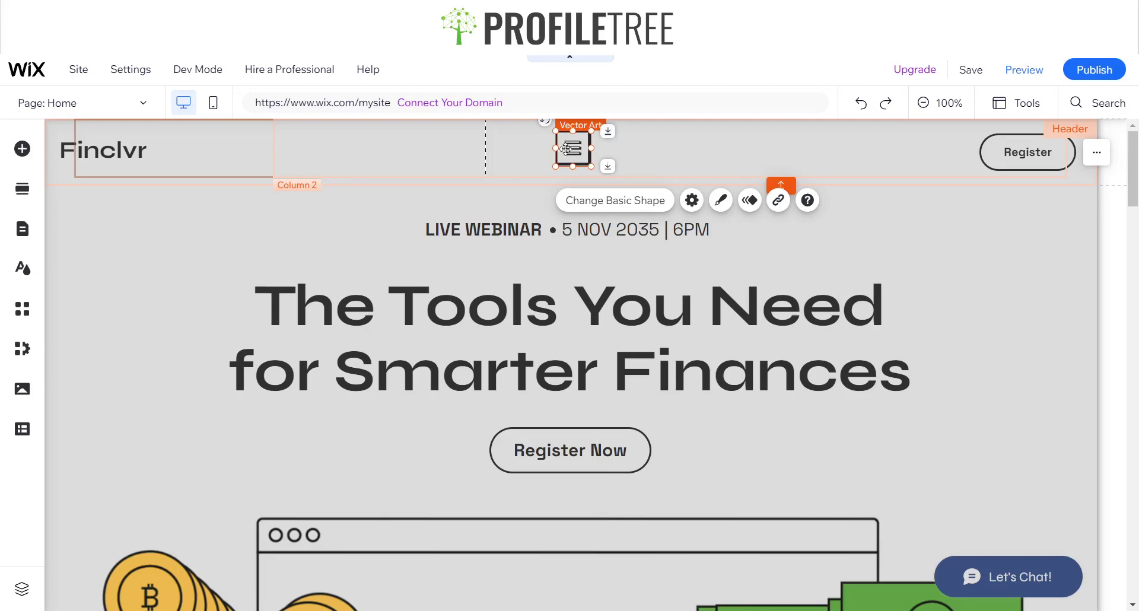
{"action": "left_click", "coordinate": [82, 156]}
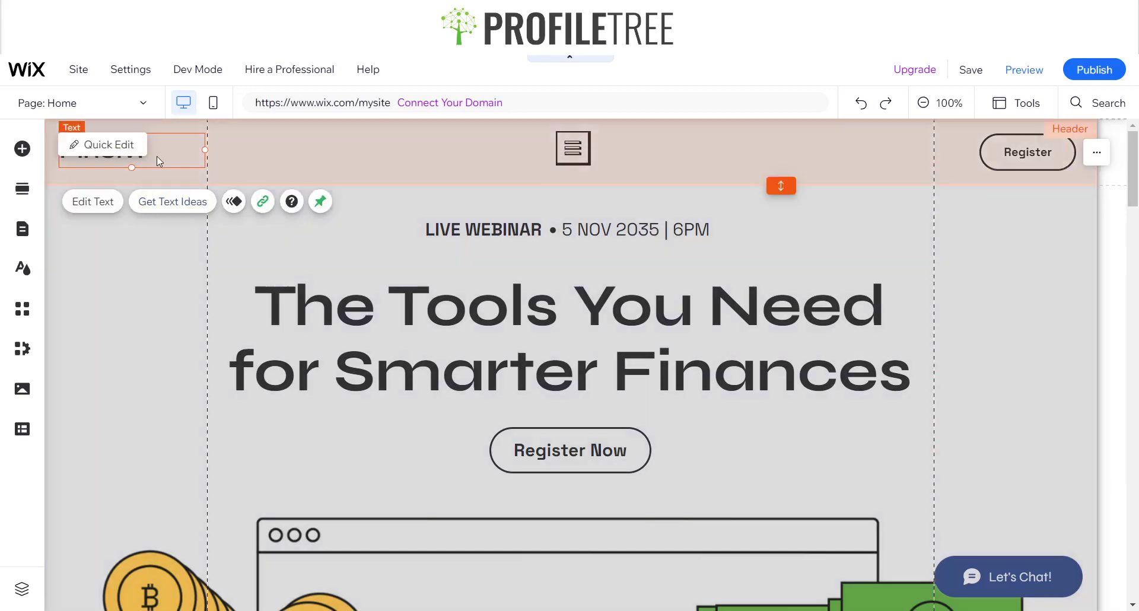
- Re-pin the Finclvr title text to the top centre of the screen
{"action": "right_click", "coordinate": [157, 155]}
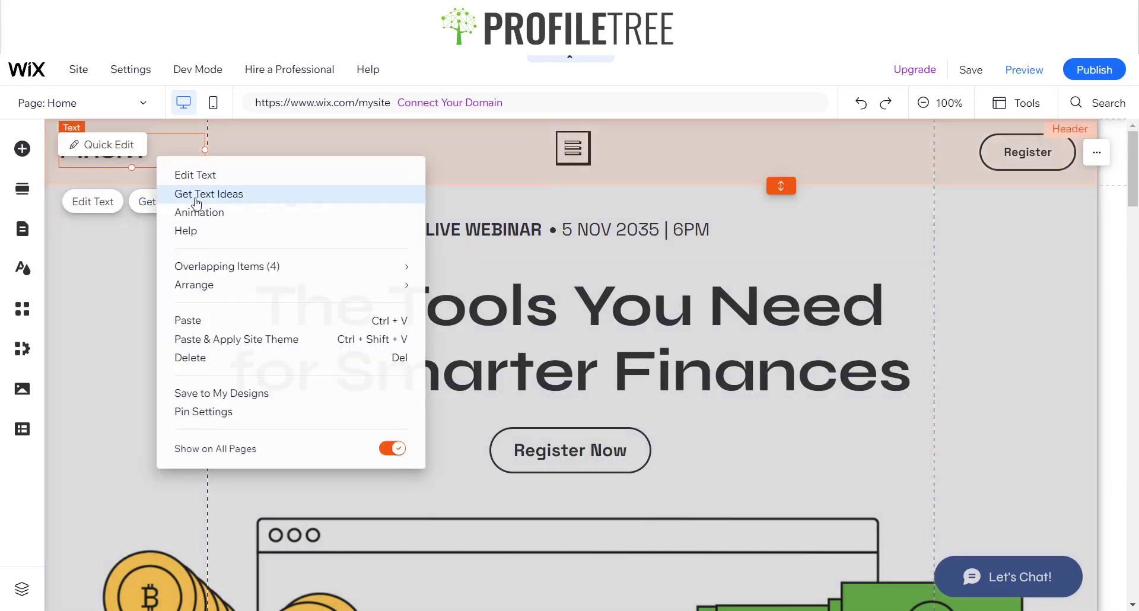
{"action": "left_click", "coordinate": [204, 413]}
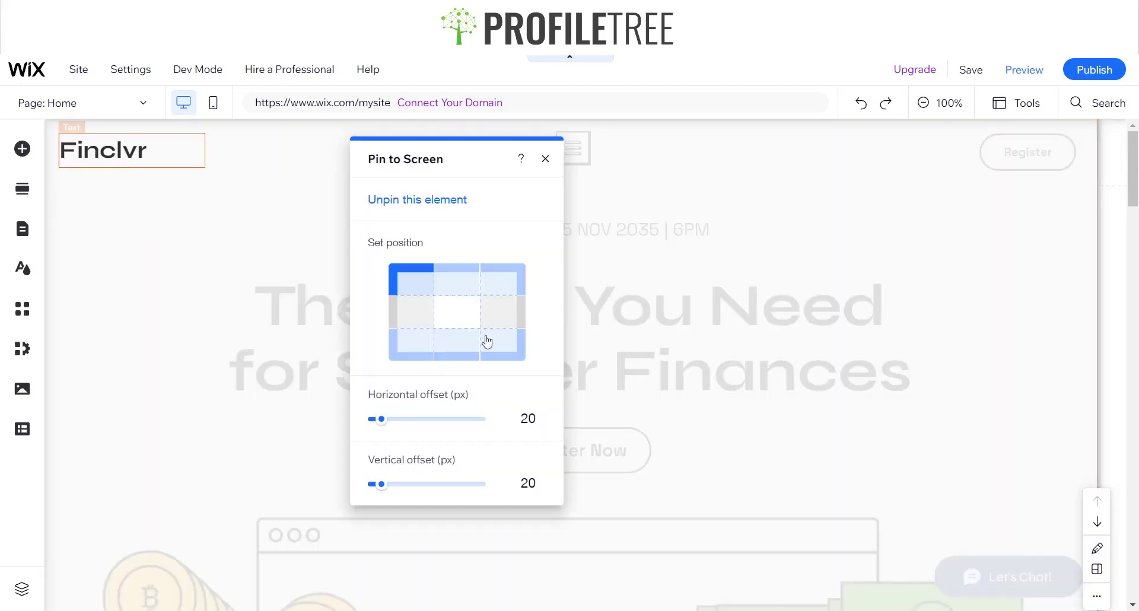
{"action": "left_click", "coordinate": [468, 263]}
{"action": "left_click", "coordinate": [545, 158]}
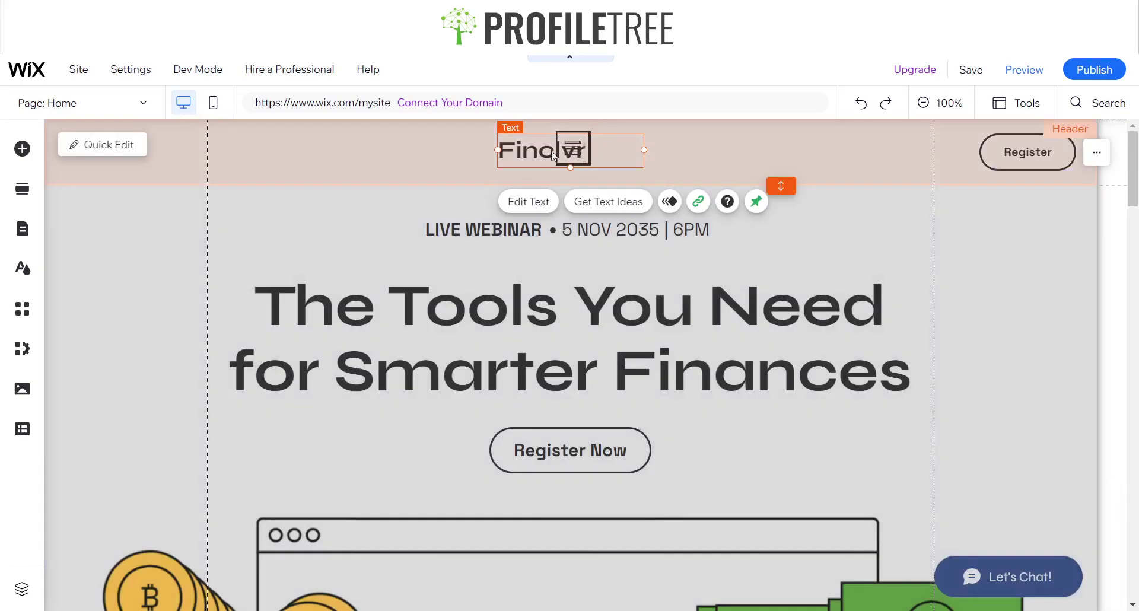
- Pin the hamburger icon to the screen's top-left corner with 20 px offsets
{"action": "left_click", "coordinate": [700, 152]}
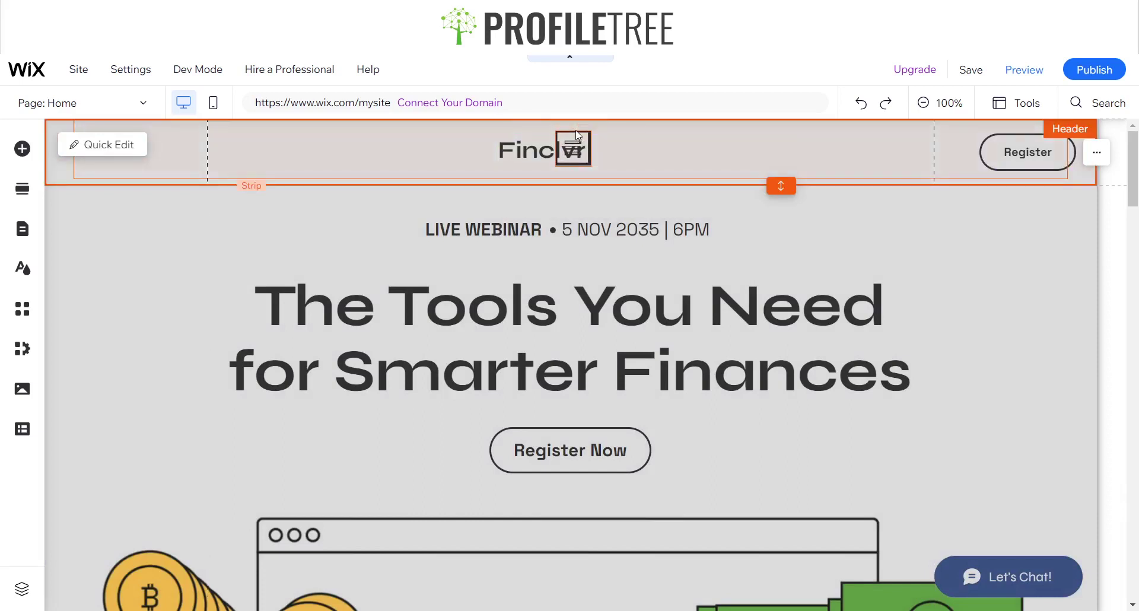
{"action": "left_click", "coordinate": [580, 136]}
{"action": "right_click", "coordinate": [578, 134]}
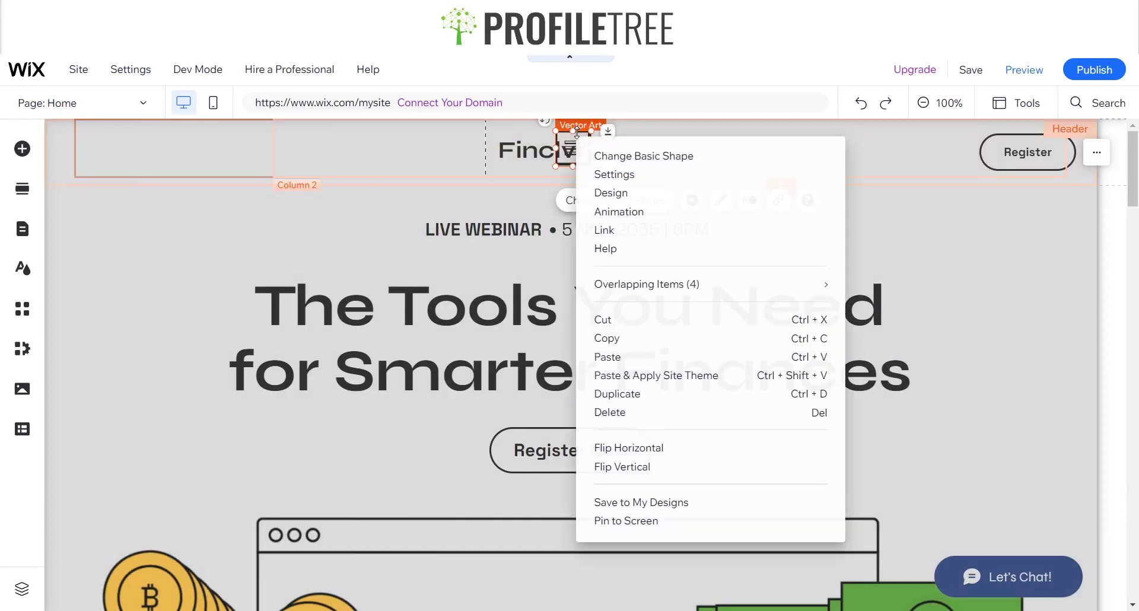
{"action": "left_click", "coordinate": [629, 520]}
{"action": "left_click", "coordinate": [365, 284]}
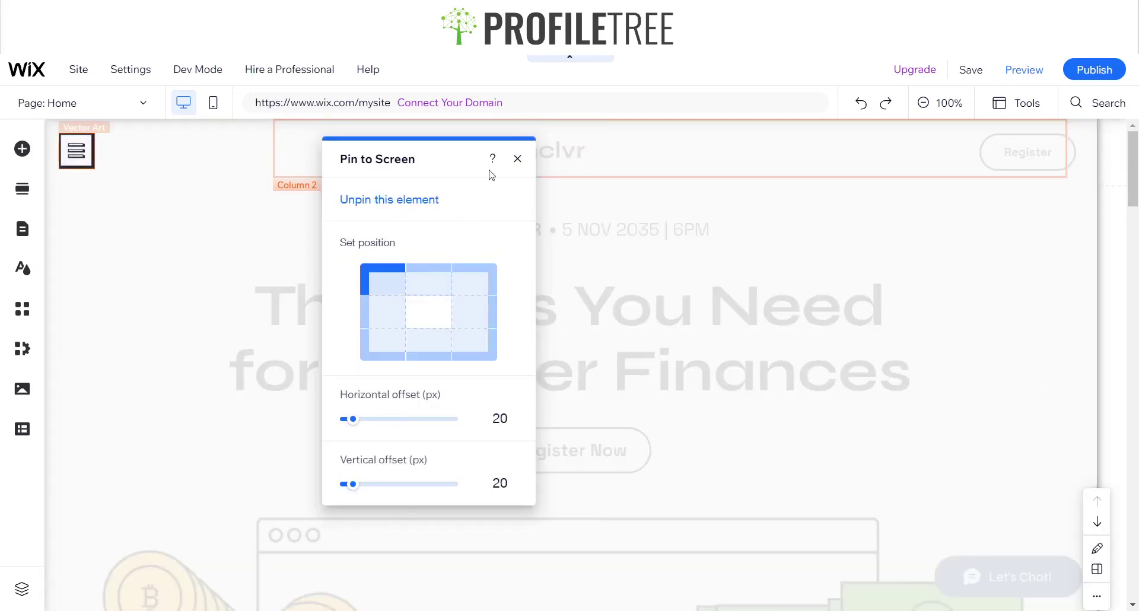
{"action": "left_click", "coordinate": [516, 159]}
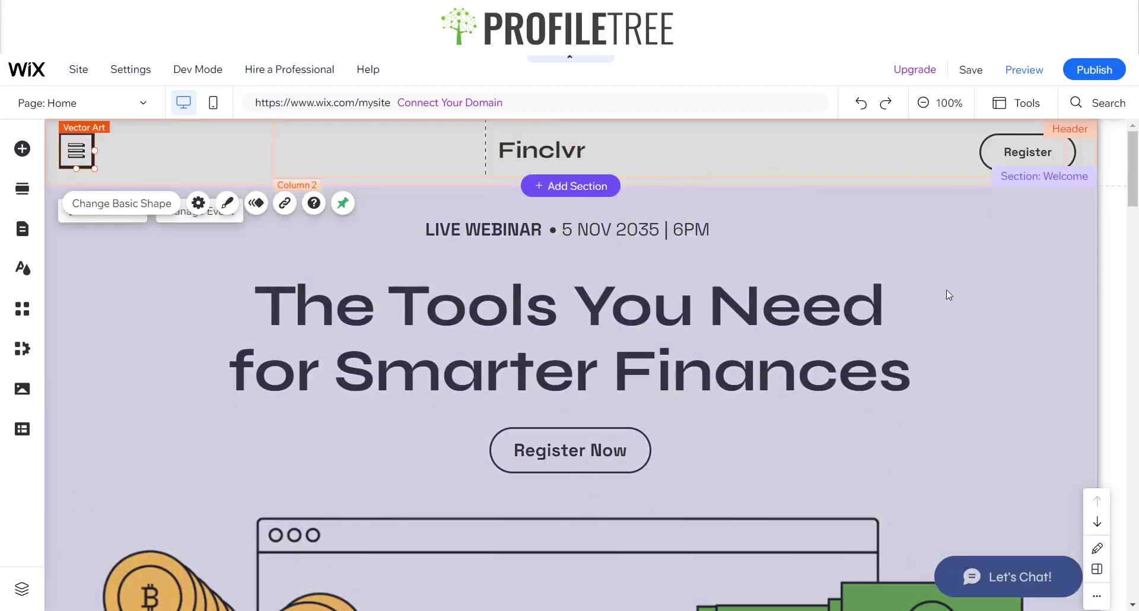
{"action": "left_click", "coordinate": [946, 291]}
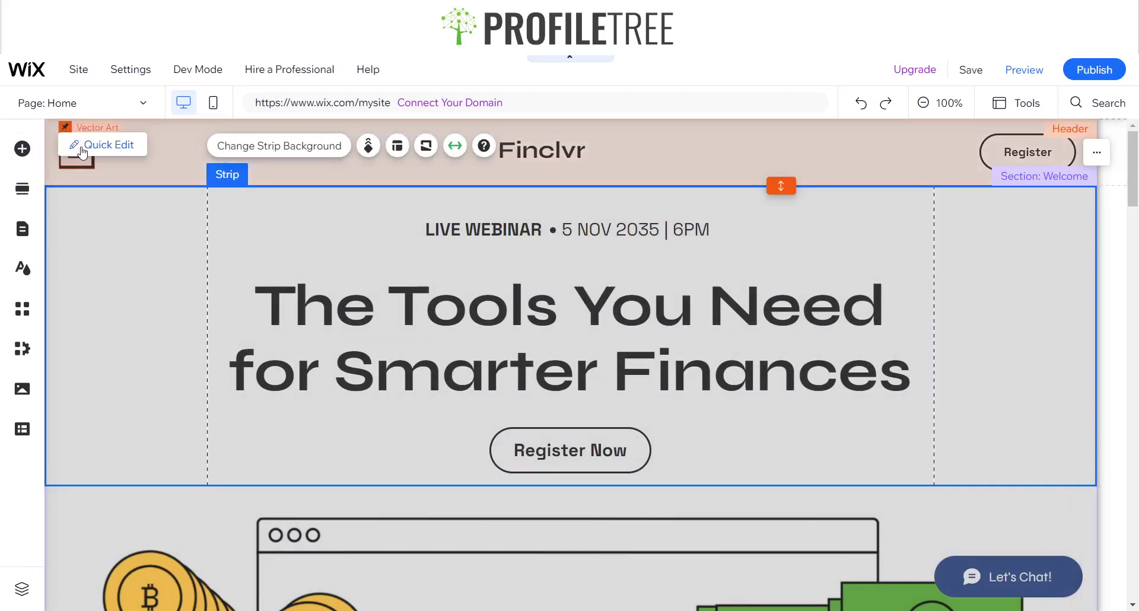
{"action": "left_click", "coordinate": [89, 143]}
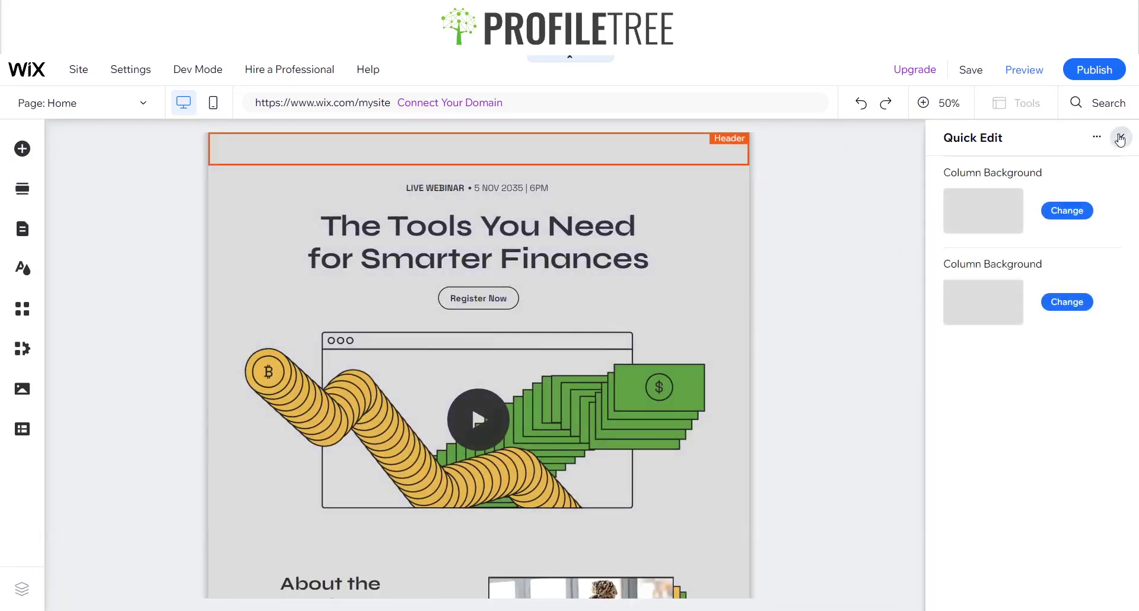
{"action": "left_click", "coordinate": [1120, 137]}
{"action": "left_click", "coordinate": [77, 153]}
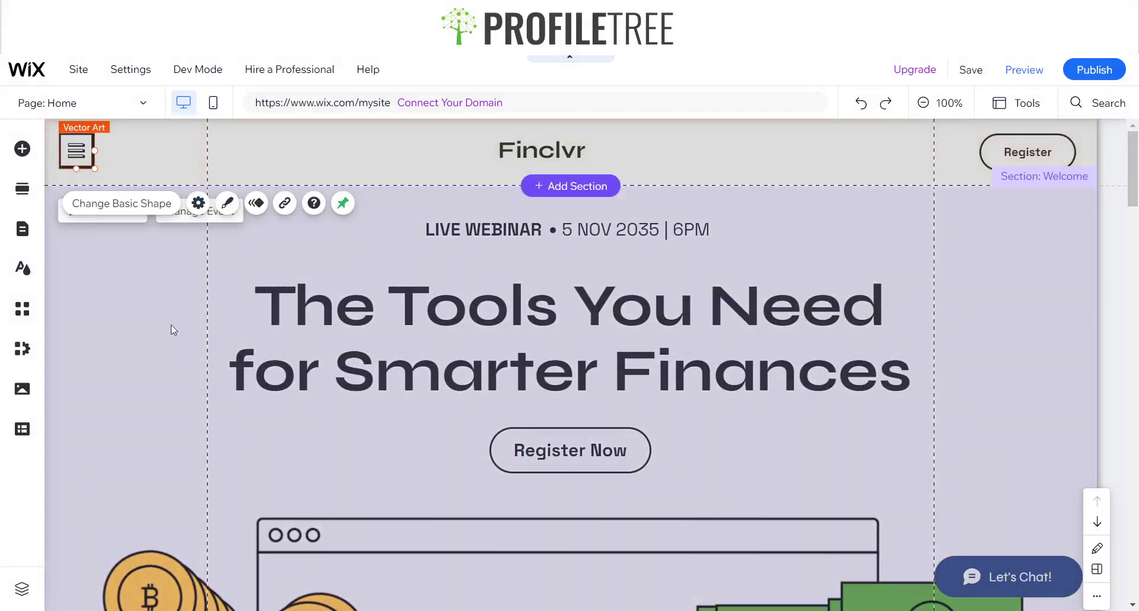
{"action": "left_click", "coordinate": [171, 325]}
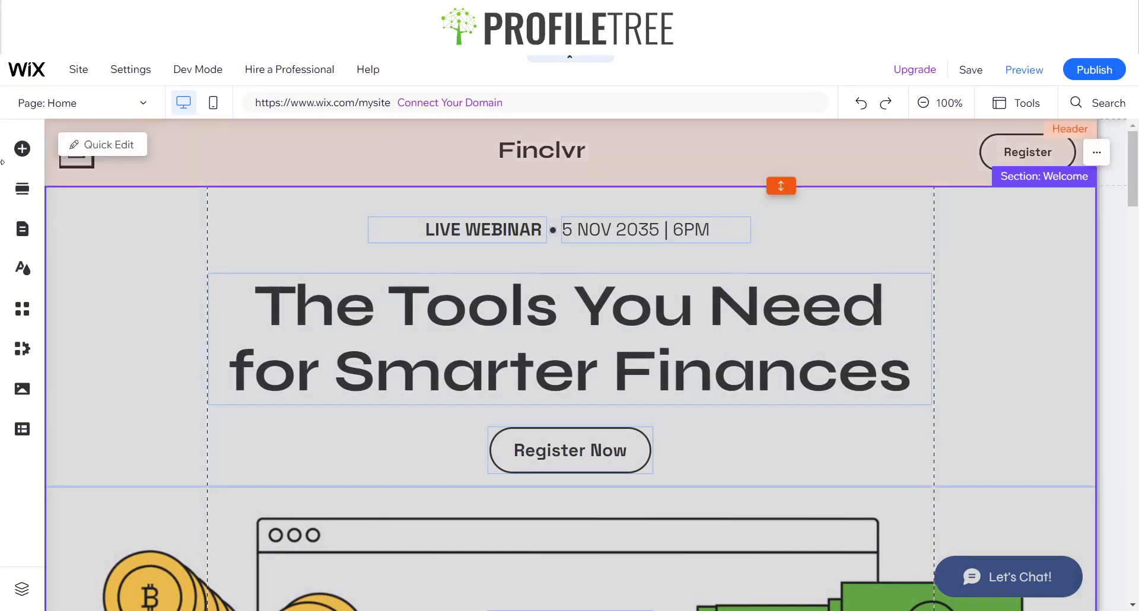
{"action": "left_click", "coordinate": [73, 107]}
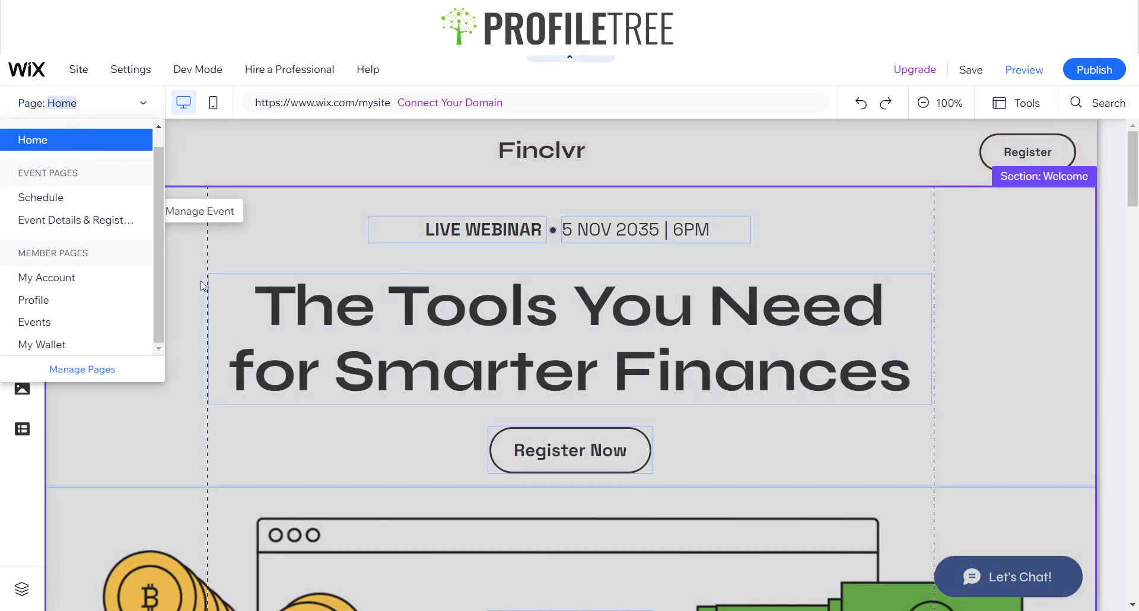
{"action": "scroll", "coordinate": [110, 303], "scroll_direction": "up", "scroll_amount": 1}
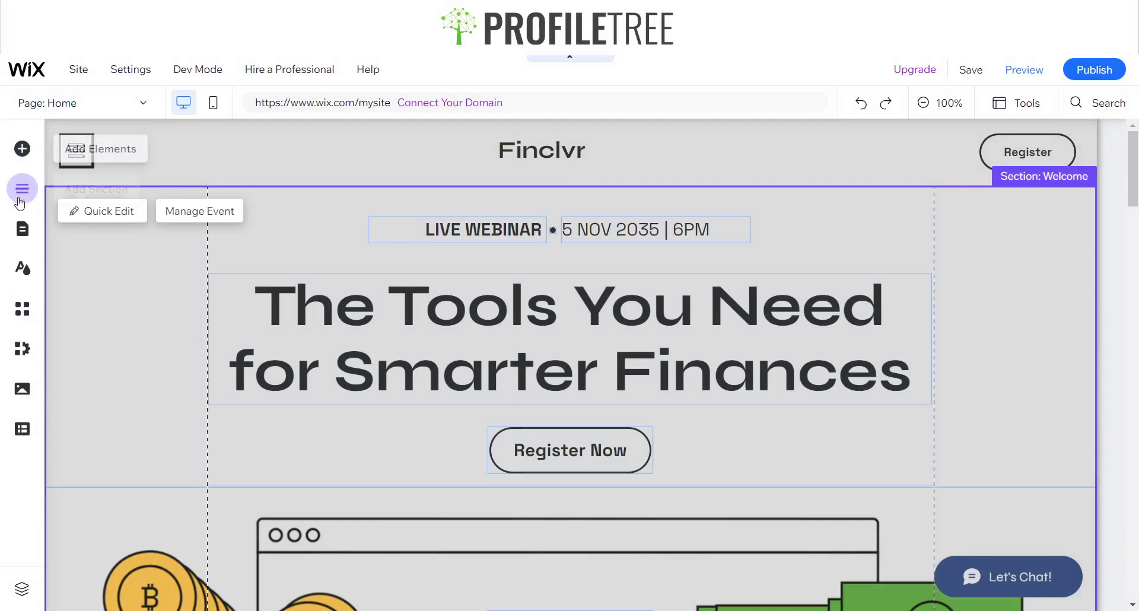
- Search elements for 'lightbox' and add the Subscribe (Join Our List) lightbox template
{"action": "left_click", "coordinate": [23, 148]}
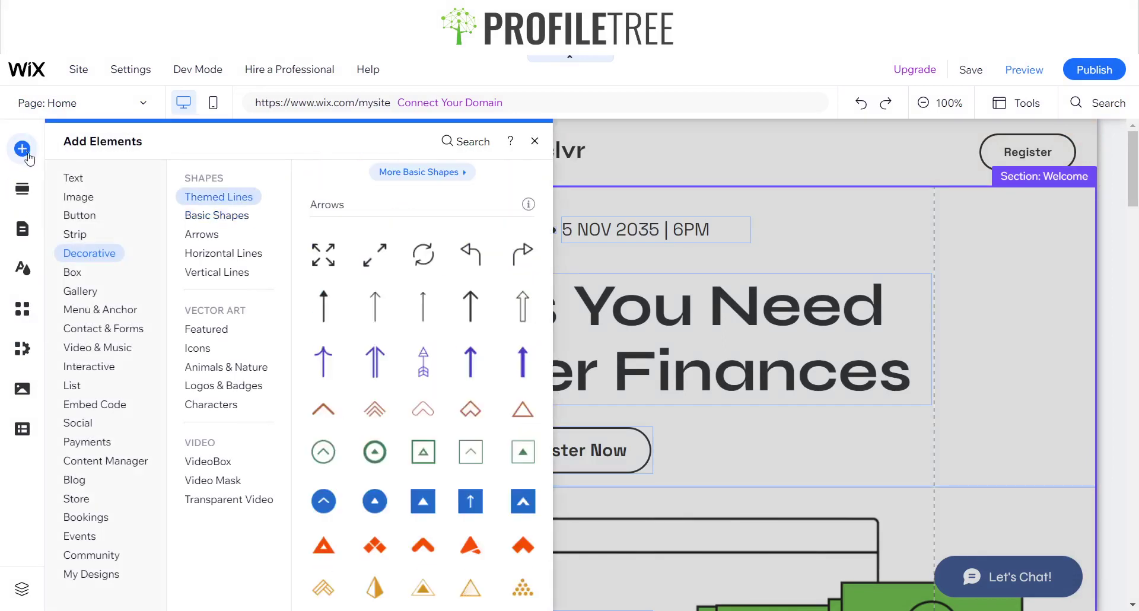
{"action": "left_click", "coordinate": [477, 143]}
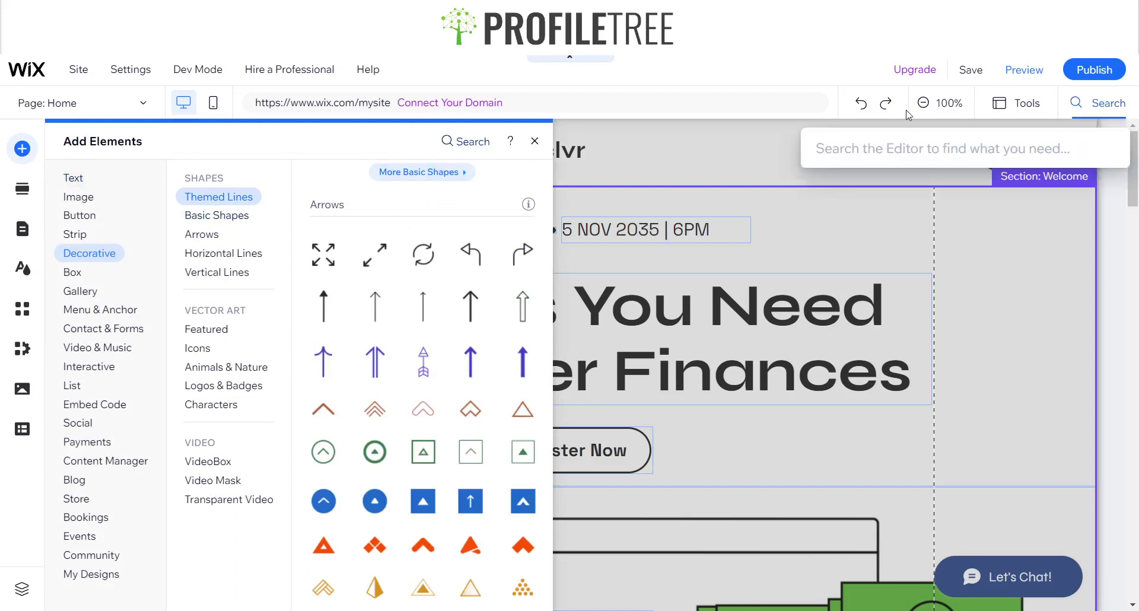
{"action": "type", "text": "lightb"}
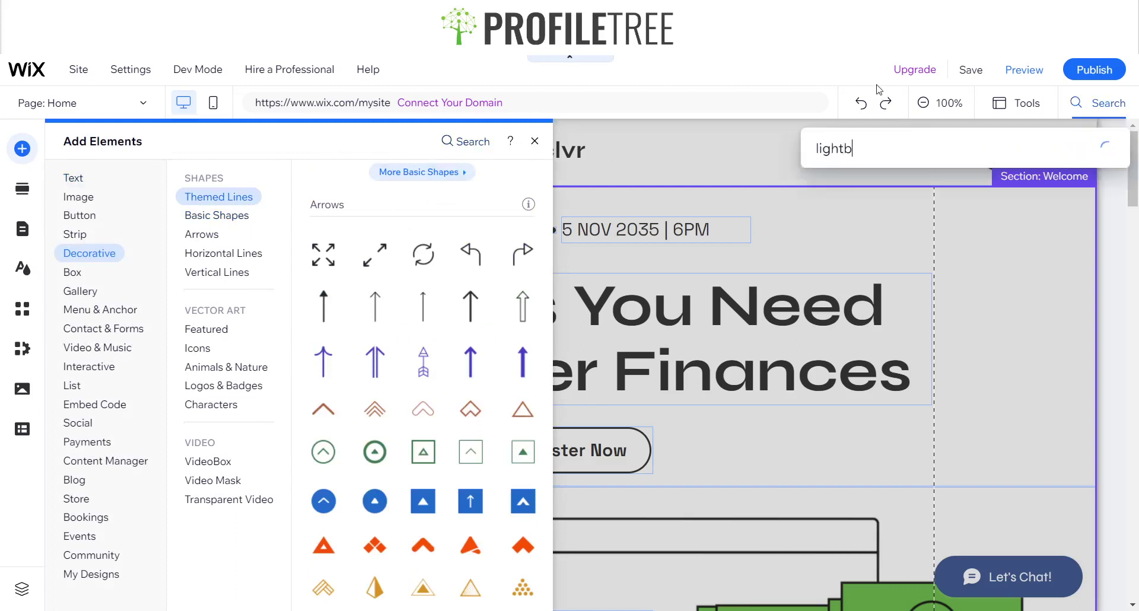
{"action": "type", "text": "ox"}
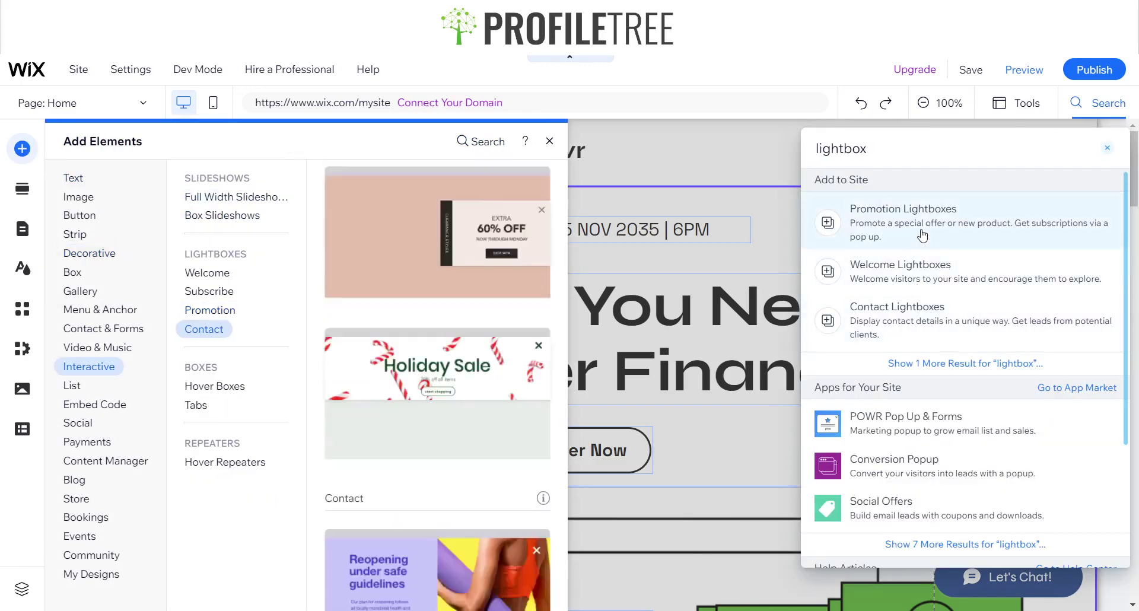
{"action": "left_click", "coordinate": [206, 312]}
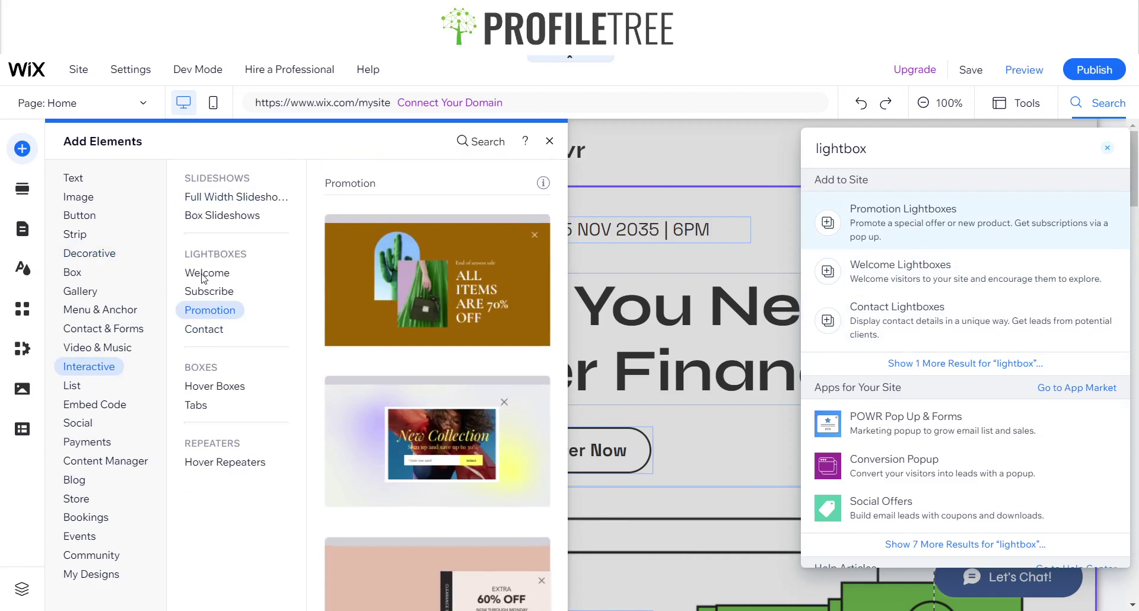
{"action": "scroll", "coordinate": [429, 320], "scroll_direction": "down", "scroll_amount": 6}
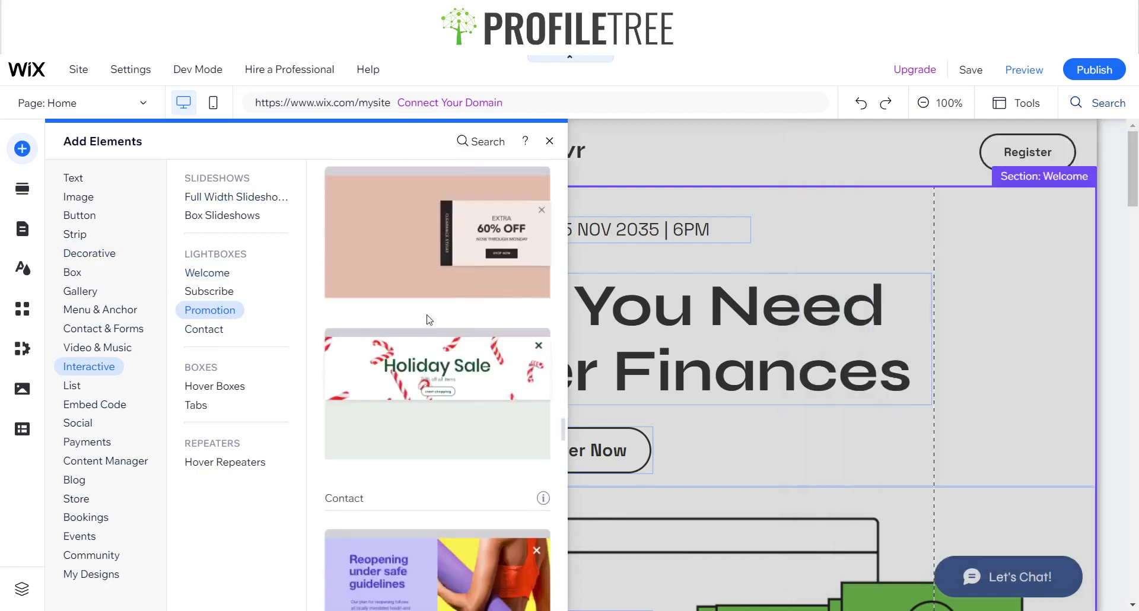
{"action": "scroll", "coordinate": [433, 332], "scroll_direction": "down", "scroll_amount": 12}
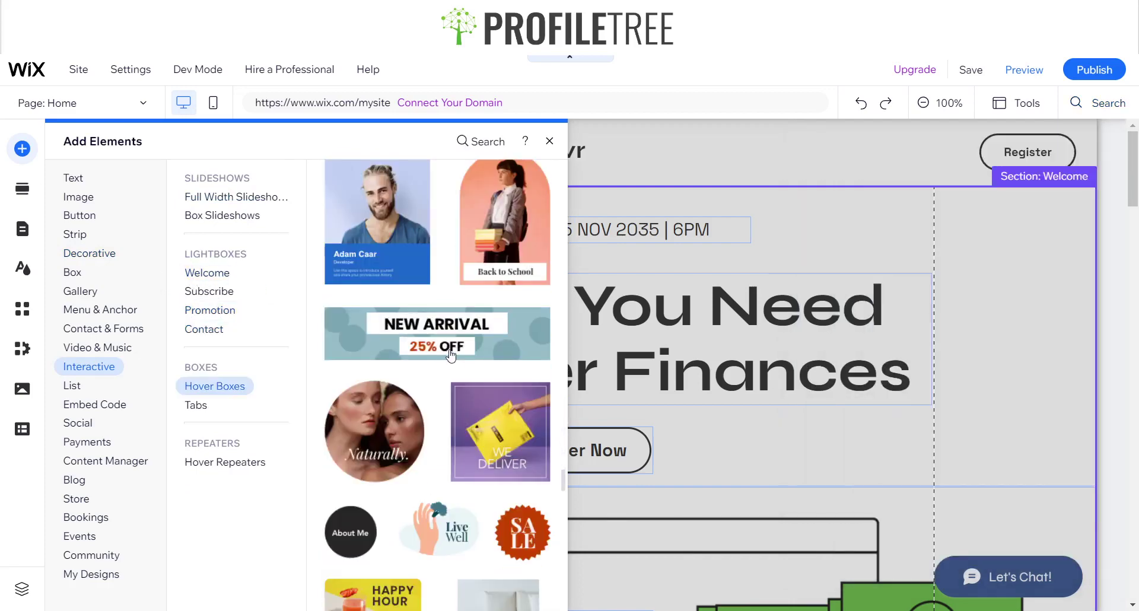
{"action": "scroll", "coordinate": [451, 355], "scroll_direction": "up", "scroll_amount": 10}
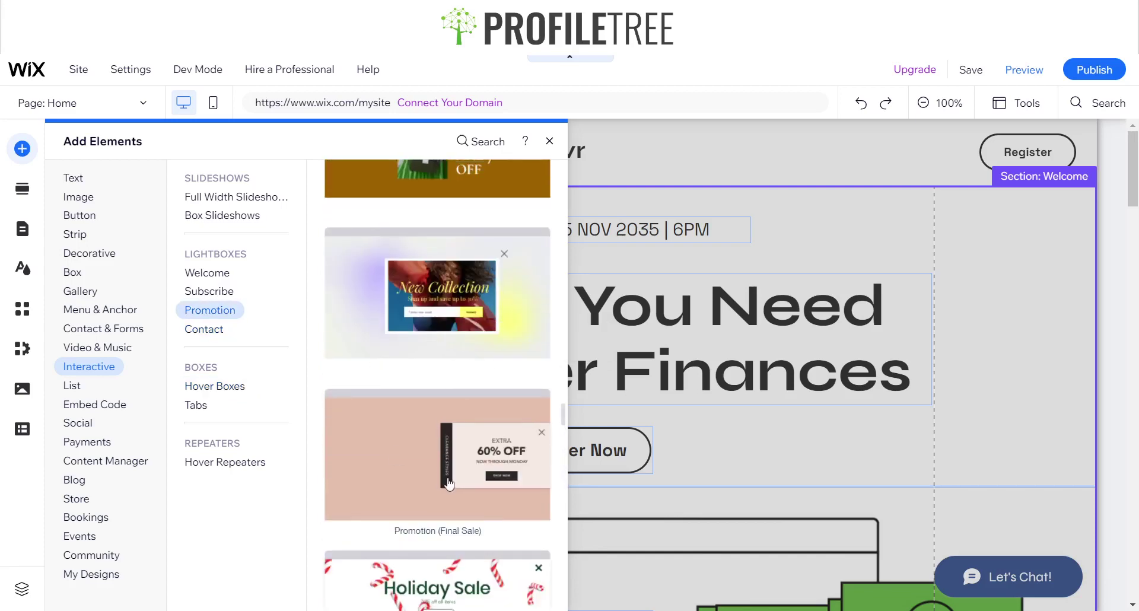
{"action": "scroll", "coordinate": [453, 416], "scroll_direction": "up", "scroll_amount": 8}
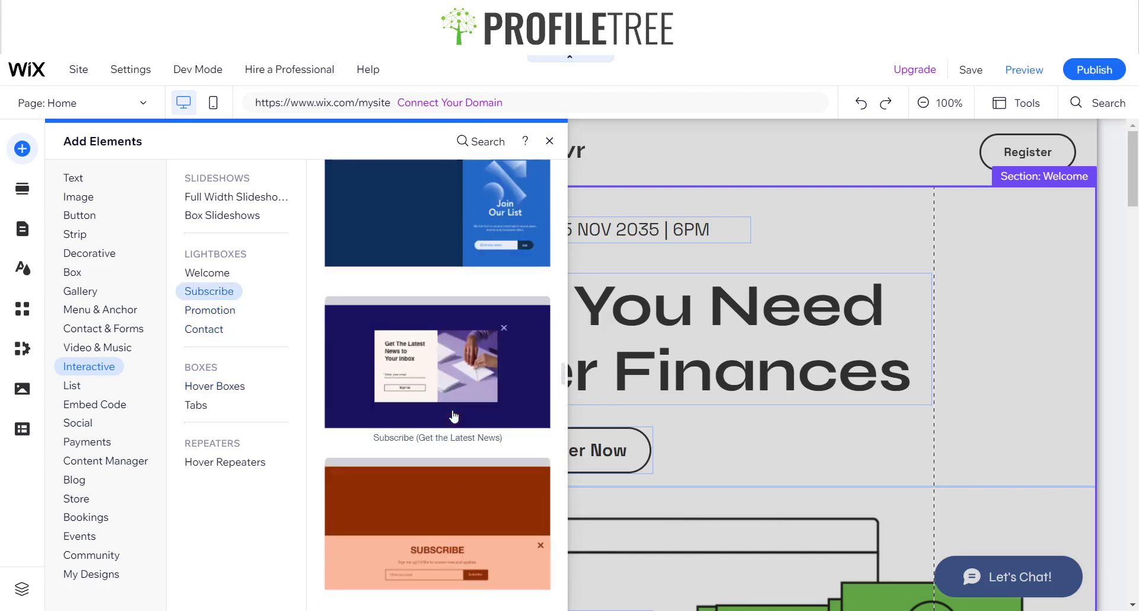
{"action": "scroll", "coordinate": [452, 413], "scroll_direction": "up", "scroll_amount": 3}
{"action": "left_click", "coordinate": [407, 388]}
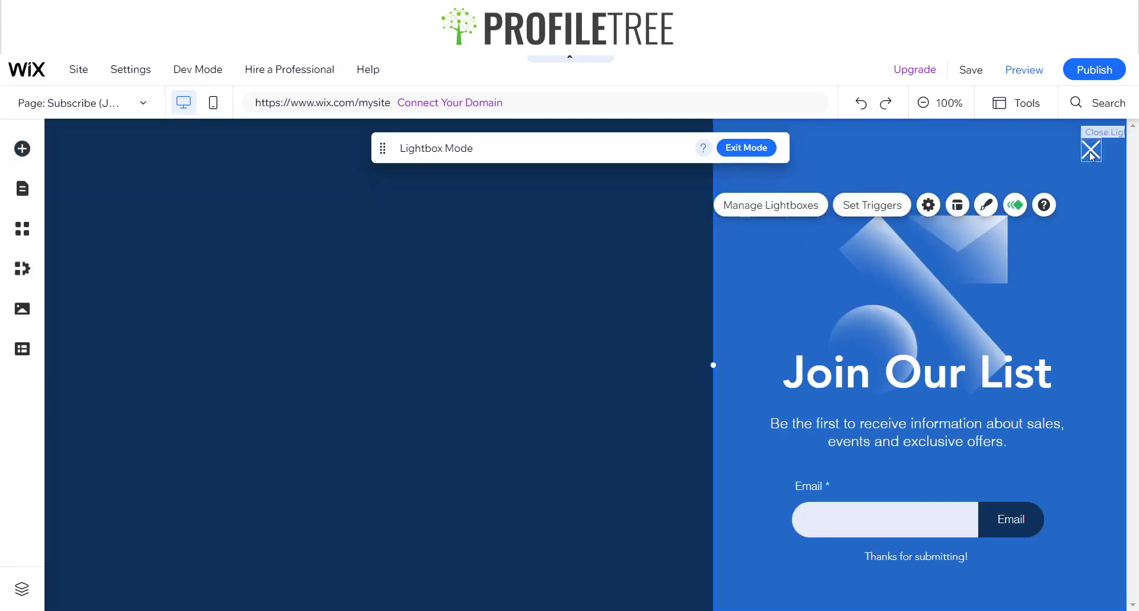
- Delete the lightbox's image, Join Our List heading, paragraph and subscribers form
{"action": "left_click", "coordinate": [912, 295]}
{"action": "key", "text": "Delete"}
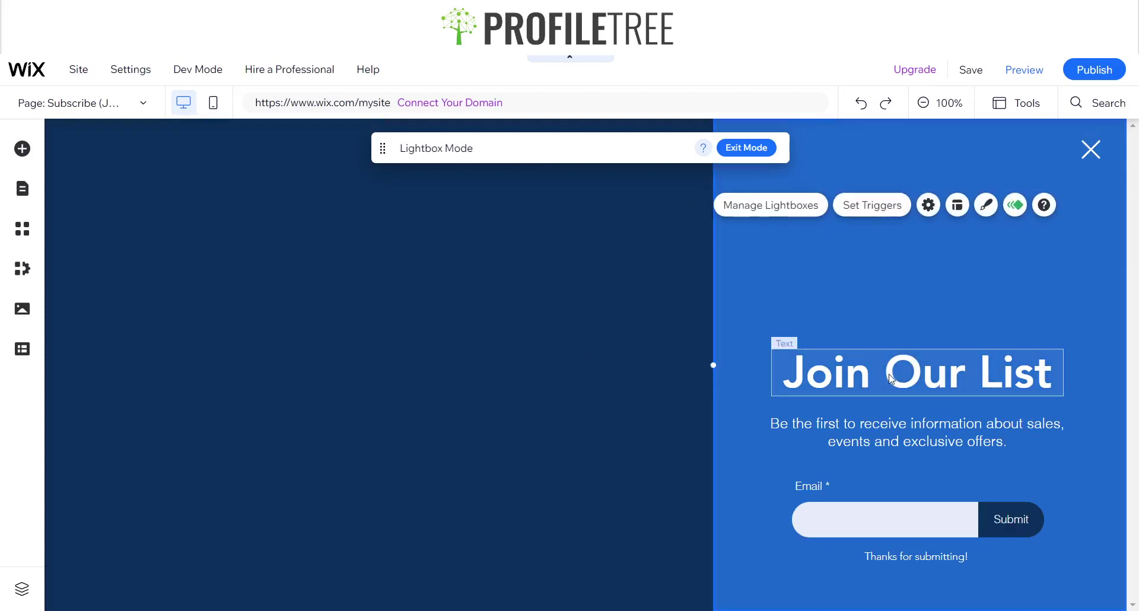
{"action": "left_click", "coordinate": [891, 380]}
{"action": "key", "text": "Delete"}
{"action": "left_click", "coordinate": [917, 436]}
{"action": "key", "text": "Delete"}
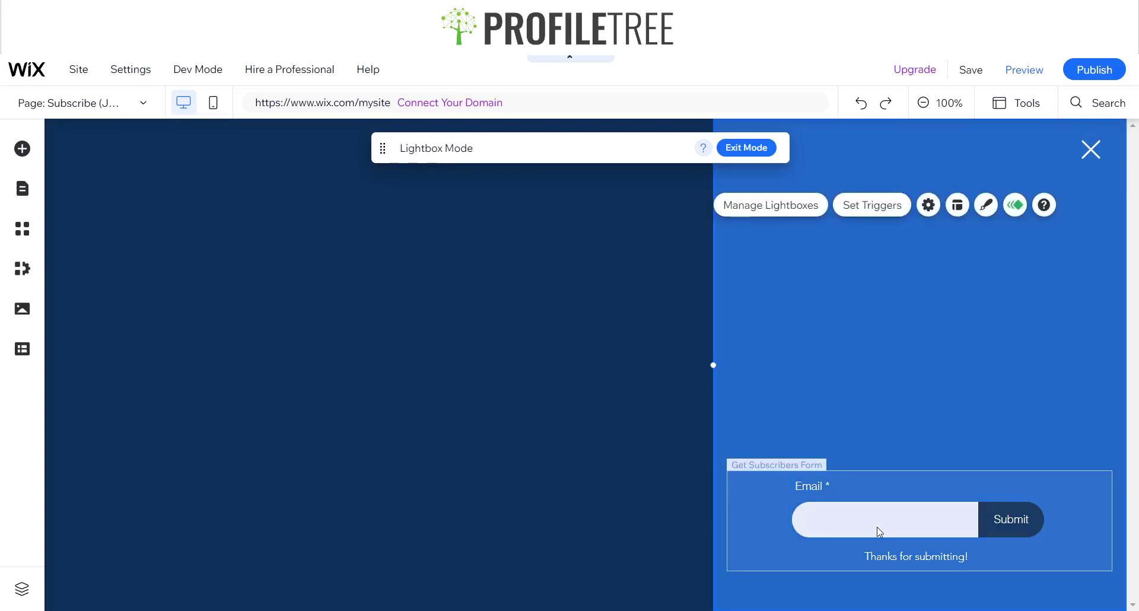
{"action": "left_click", "coordinate": [879, 532]}
{"action": "key", "text": "Delete"}
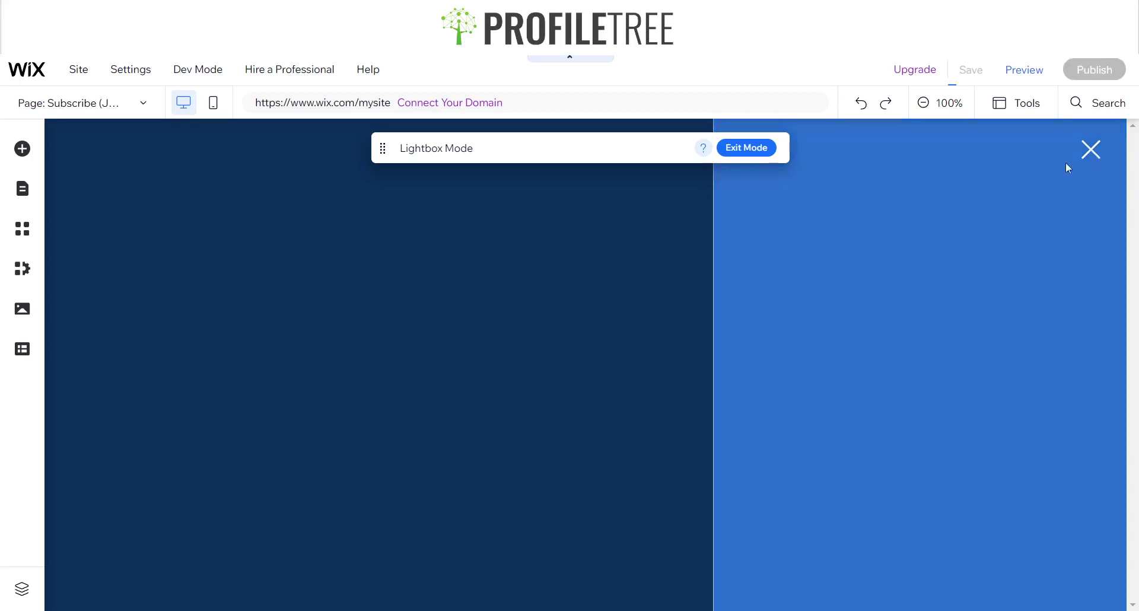
- Select the lightbox overlay and review its background colour, keeping navy
{"action": "left_click", "coordinate": [904, 281]}
{"action": "left_click", "coordinate": [542, 314]}
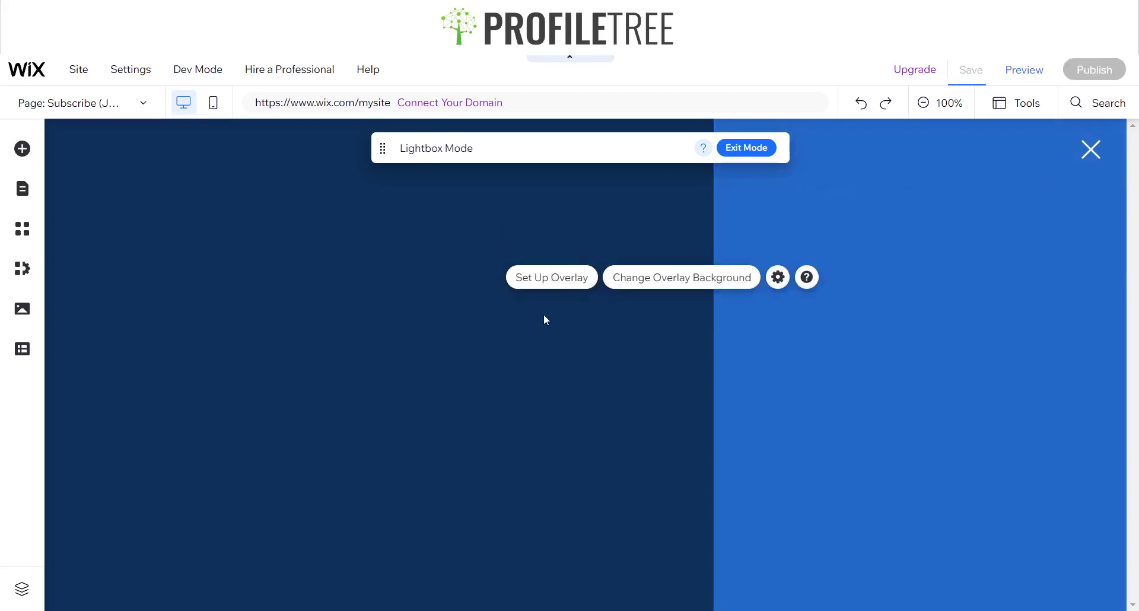
{"action": "left_click", "coordinate": [637, 279]}
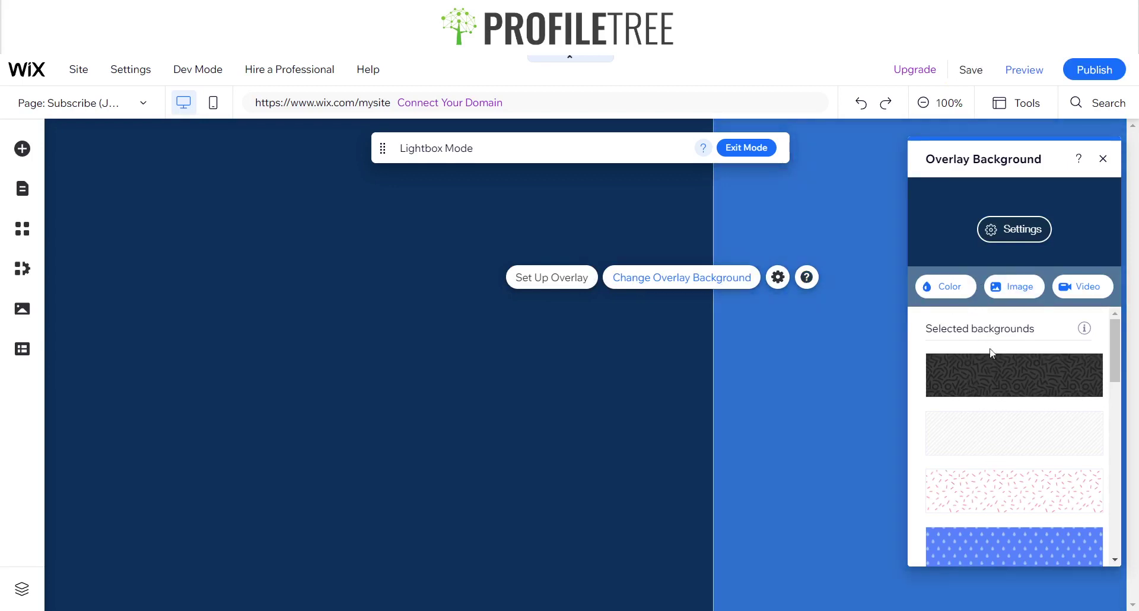
{"action": "left_click", "coordinate": [962, 293]}
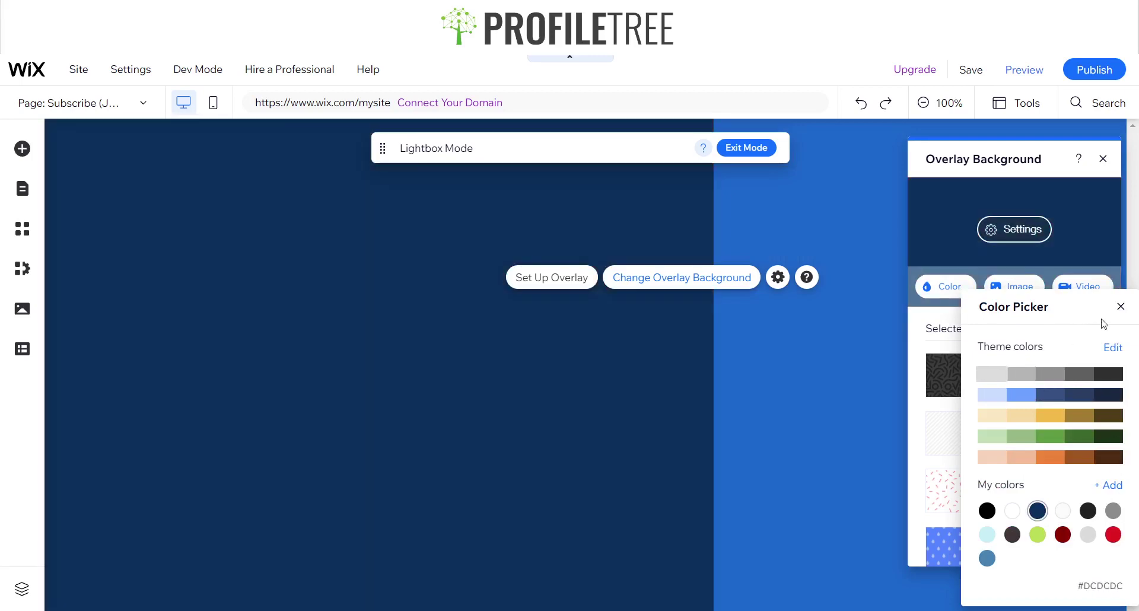
{"action": "left_click", "coordinate": [1120, 306]}
{"action": "left_click", "coordinate": [528, 403]}
{"action": "key", "text": "Delete"}
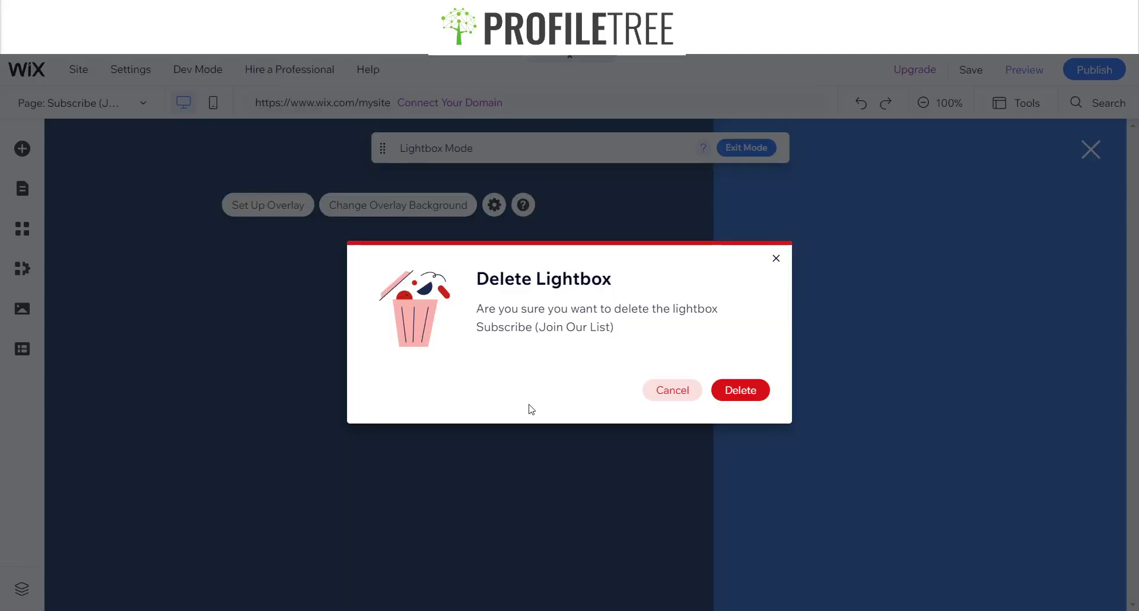
{"action": "left_click", "coordinate": [777, 257]}
- Set the overlay background colour opacity to 0%
{"action": "left_click", "coordinate": [290, 209]}
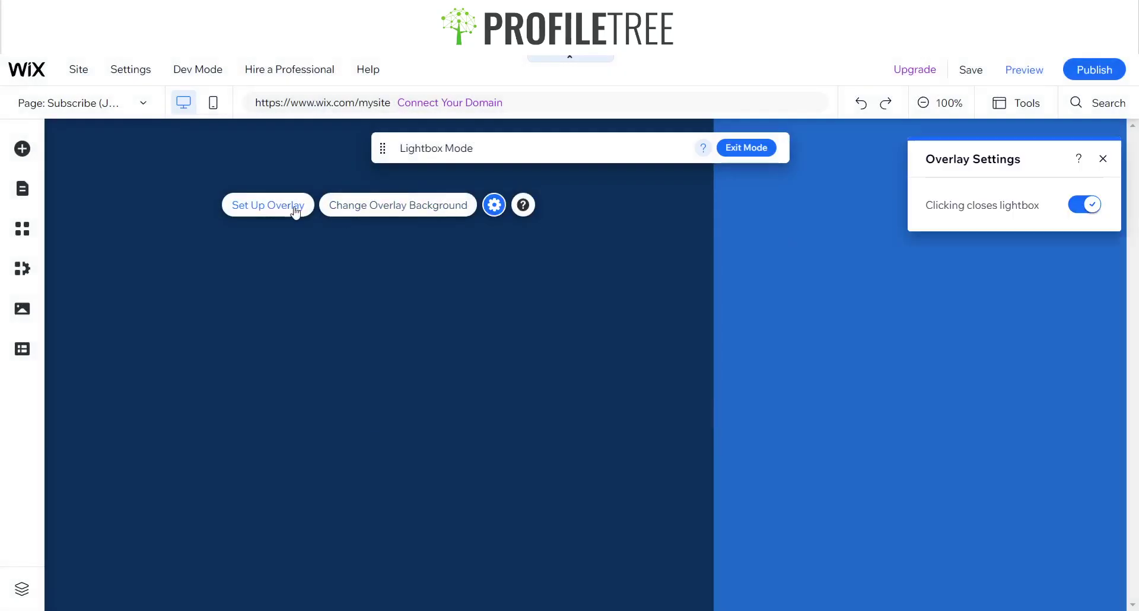
{"action": "left_click", "coordinate": [1102, 159]}
{"action": "left_click", "coordinate": [379, 205]}
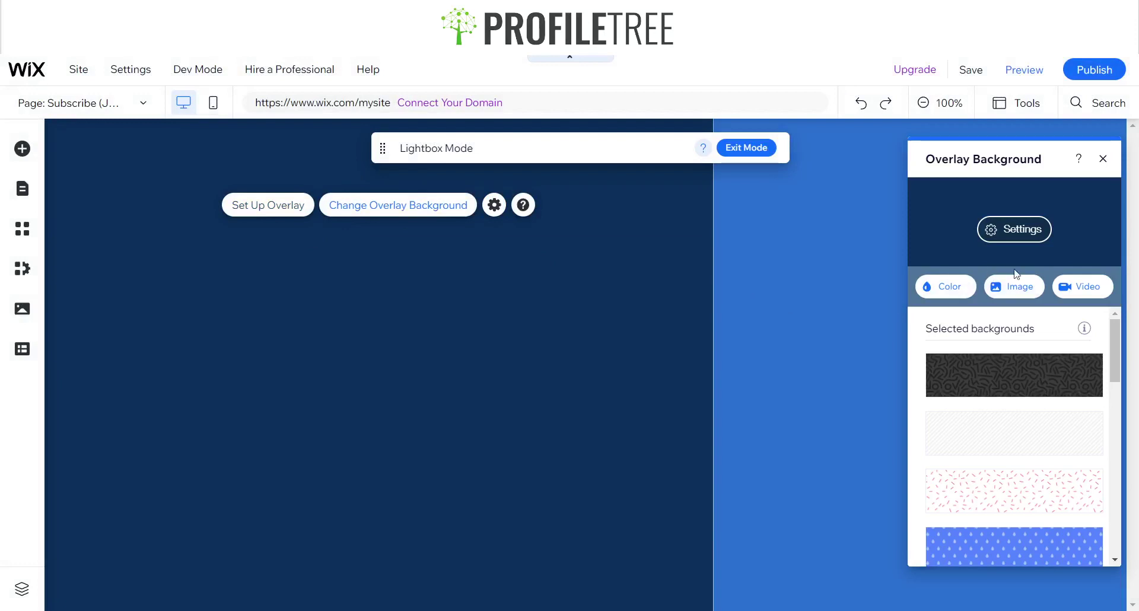
{"action": "left_click", "coordinate": [1023, 234]}
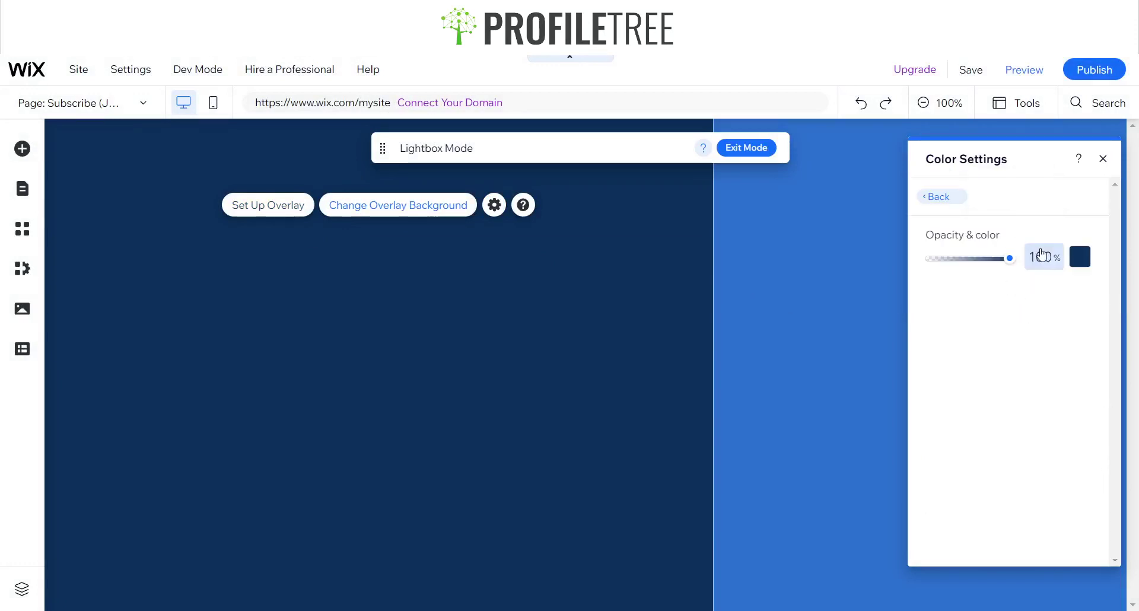
{"action": "left_click_drag", "start_coordinate": [1010, 258], "coordinate": [880, 273]}
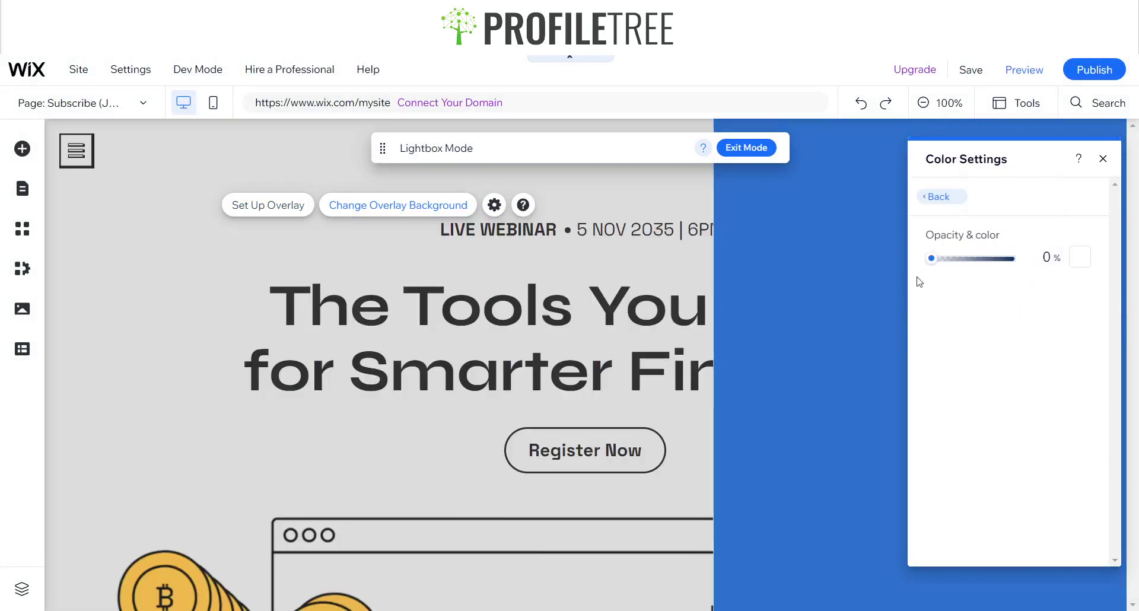
- Move the blue menu lightbox to the left side of the page with the Left layout
{"action": "left_click", "coordinate": [1100, 160]}
{"action": "left_click", "coordinate": [980, 239]}
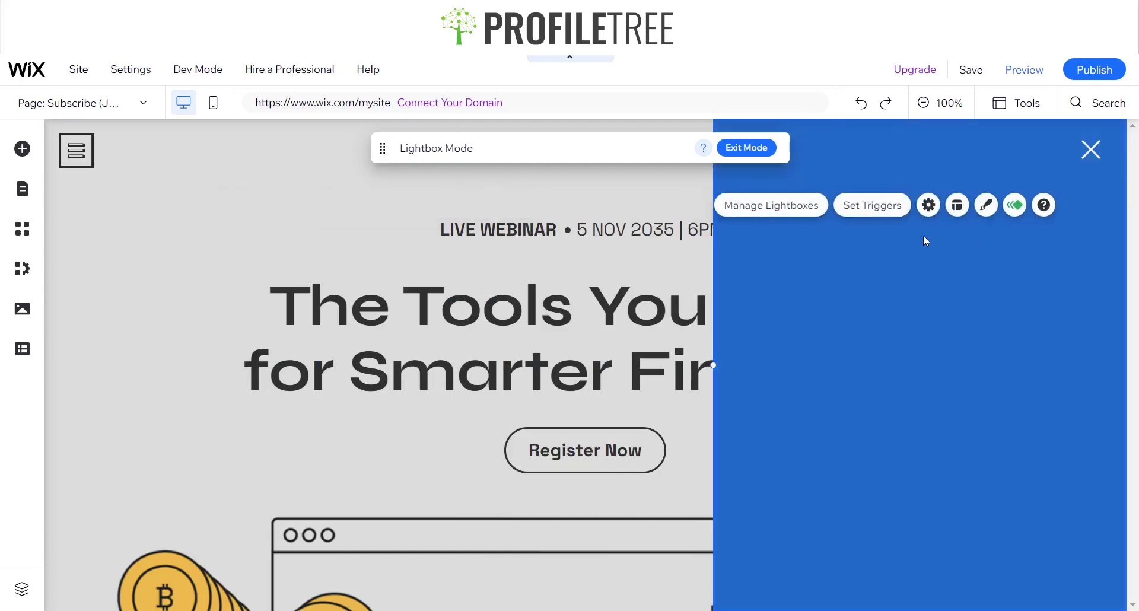
{"action": "left_click", "coordinate": [807, 207]}
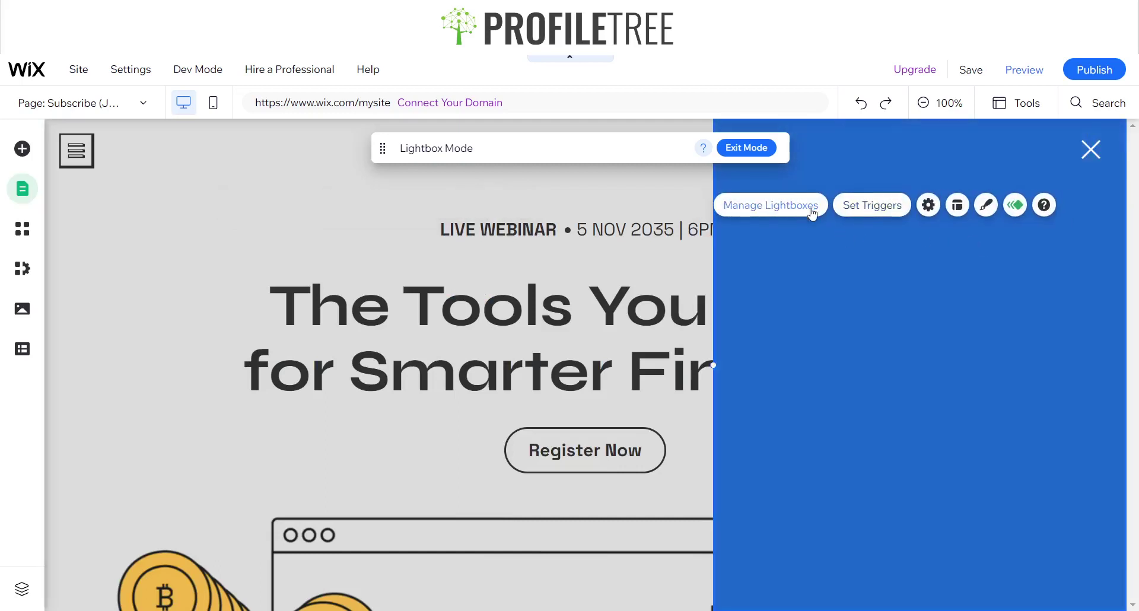
{"action": "left_click", "coordinate": [401, 141]}
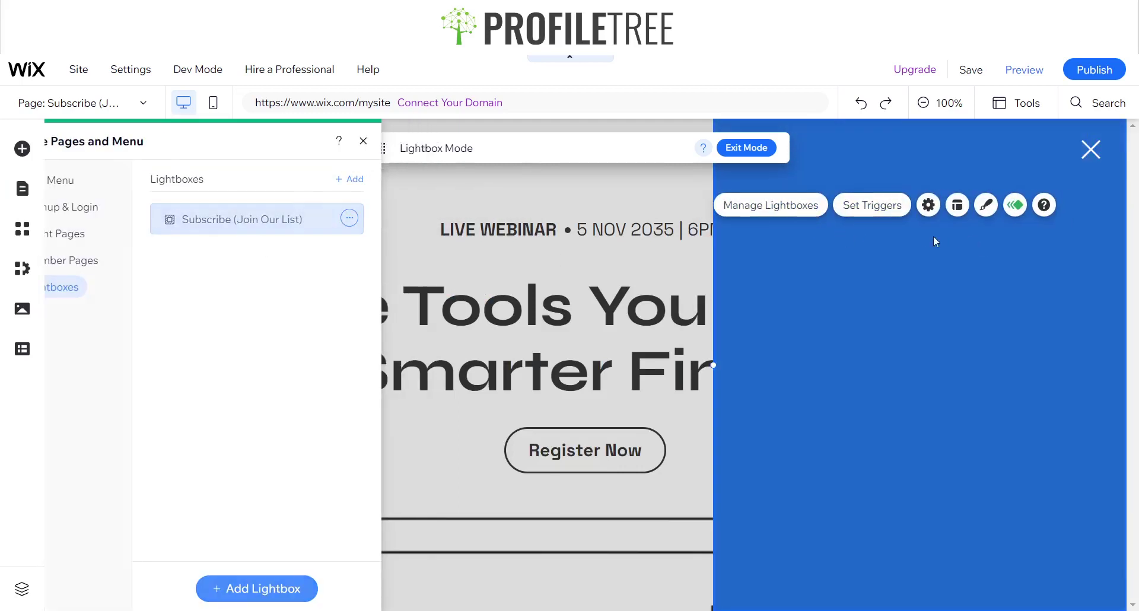
{"action": "left_click", "coordinate": [955, 206]}
{"action": "left_click", "coordinate": [564, 241]}
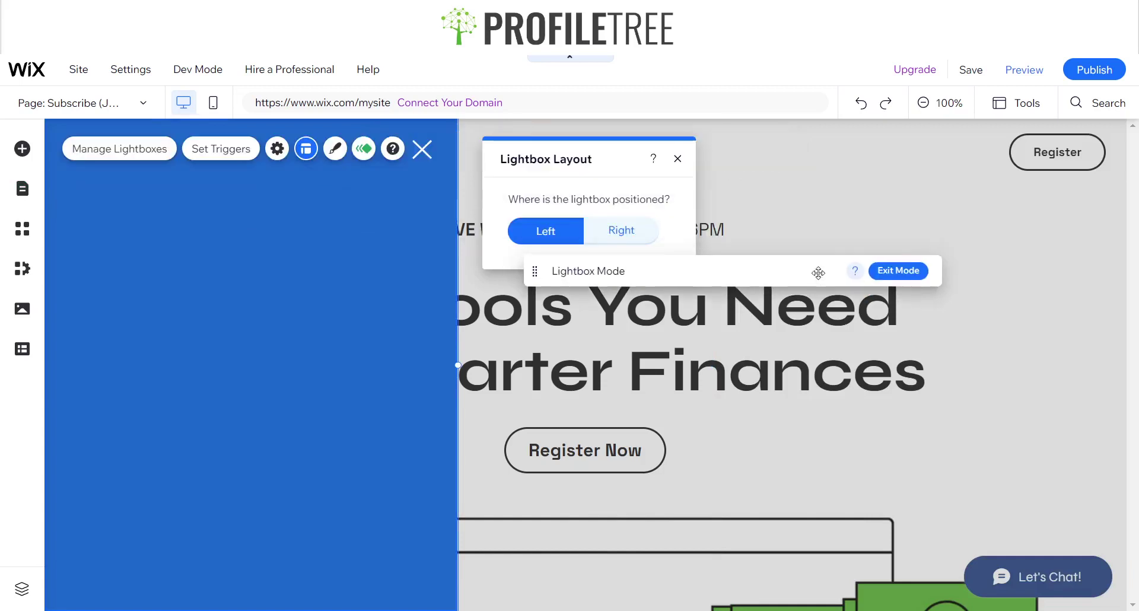
{"action": "left_click", "coordinate": [678, 159]}
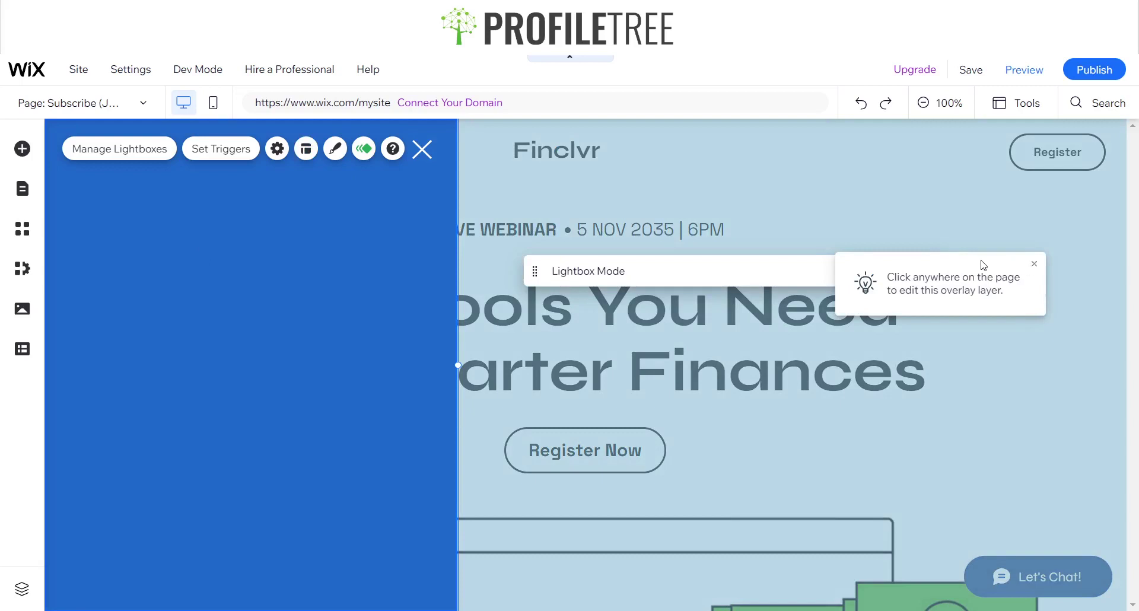
{"action": "left_click", "coordinate": [1034, 265]}
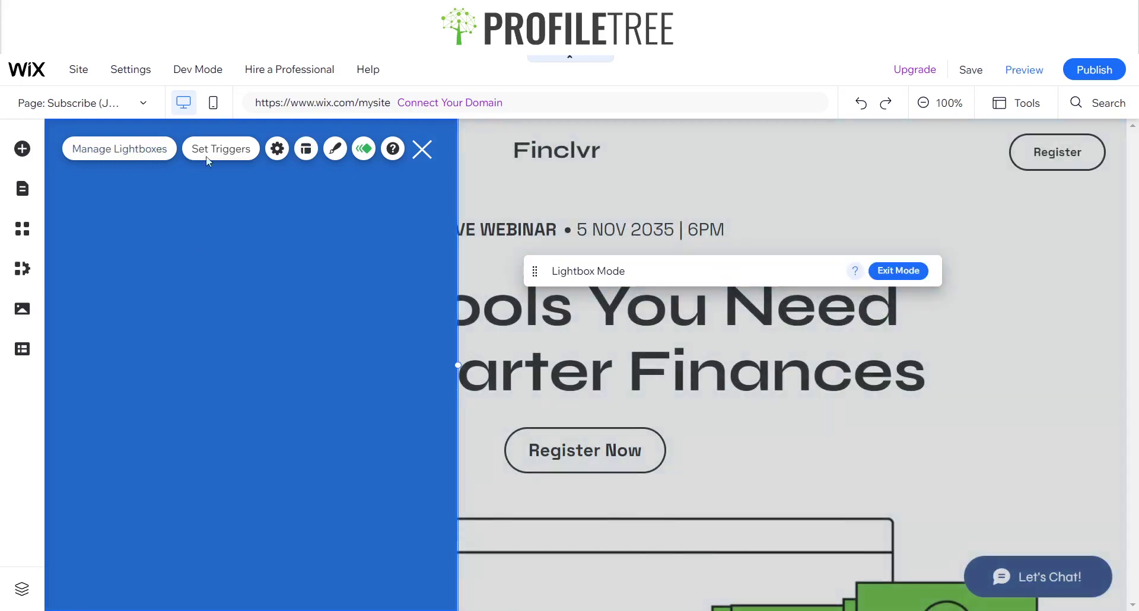
- Make the lightbox background dark navy #2A3E63 and drag its close X to the top-left corner
{"action": "left_click", "coordinate": [337, 153]}
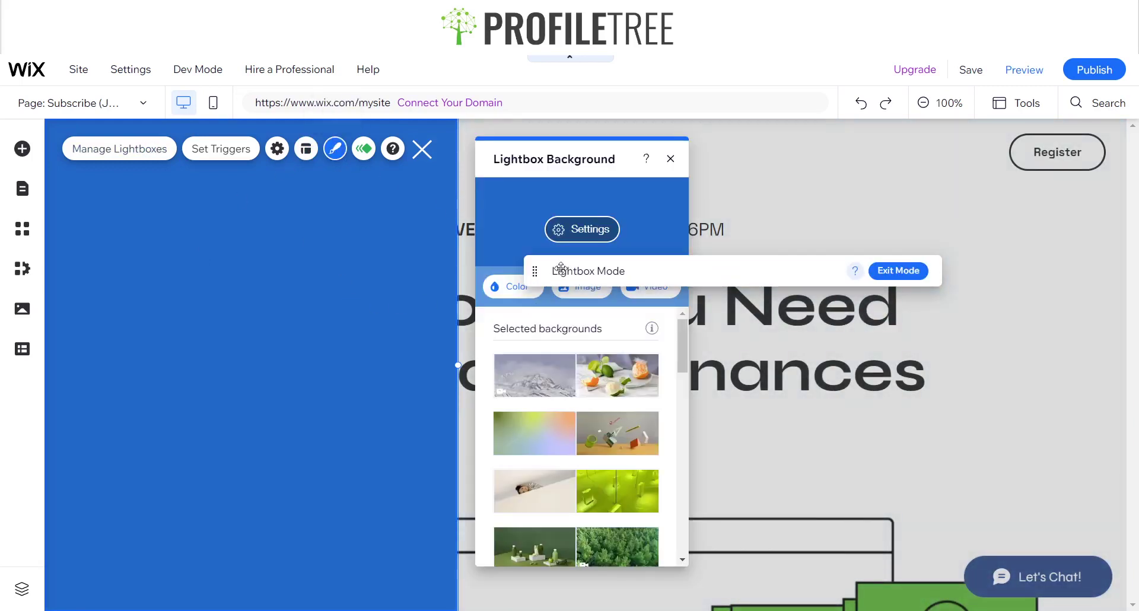
{"action": "left_click", "coordinate": [509, 287]}
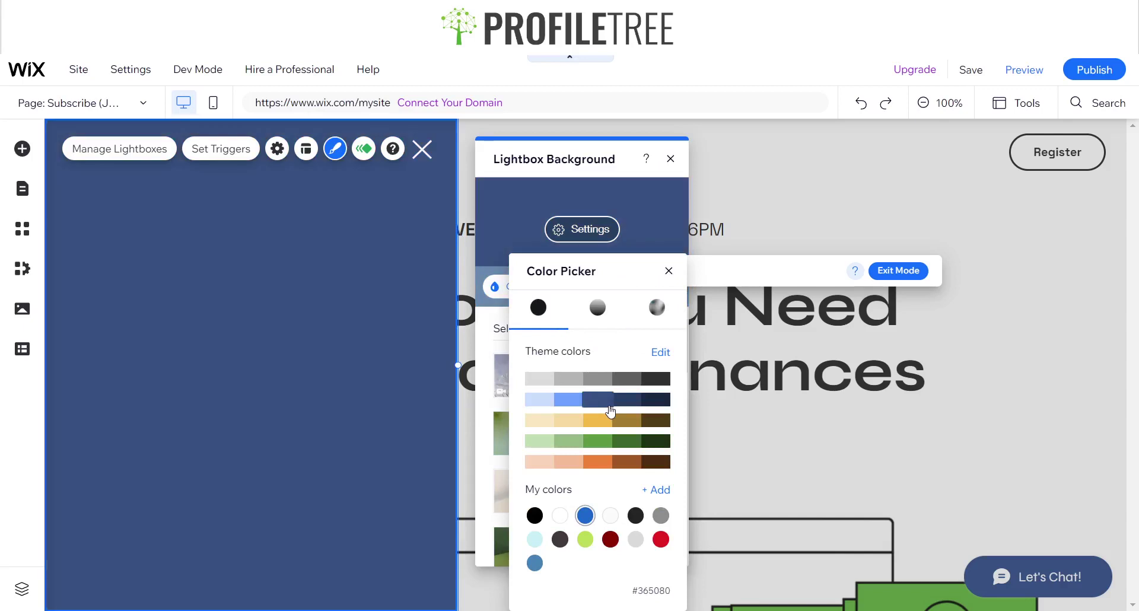
{"action": "left_click", "coordinate": [628, 404]}
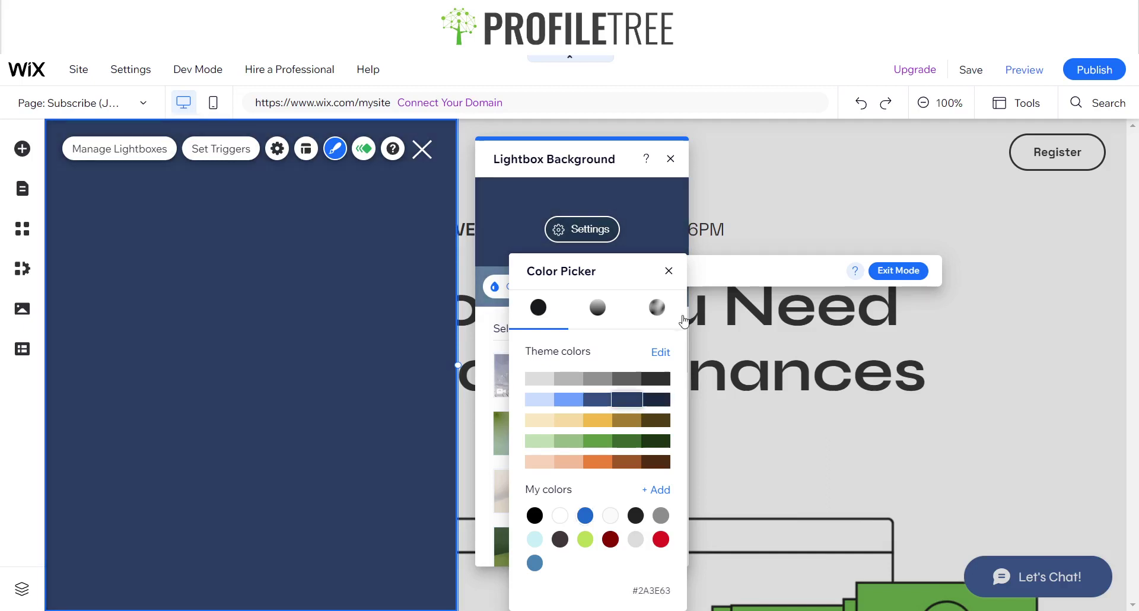
{"action": "left_click", "coordinate": [668, 270]}
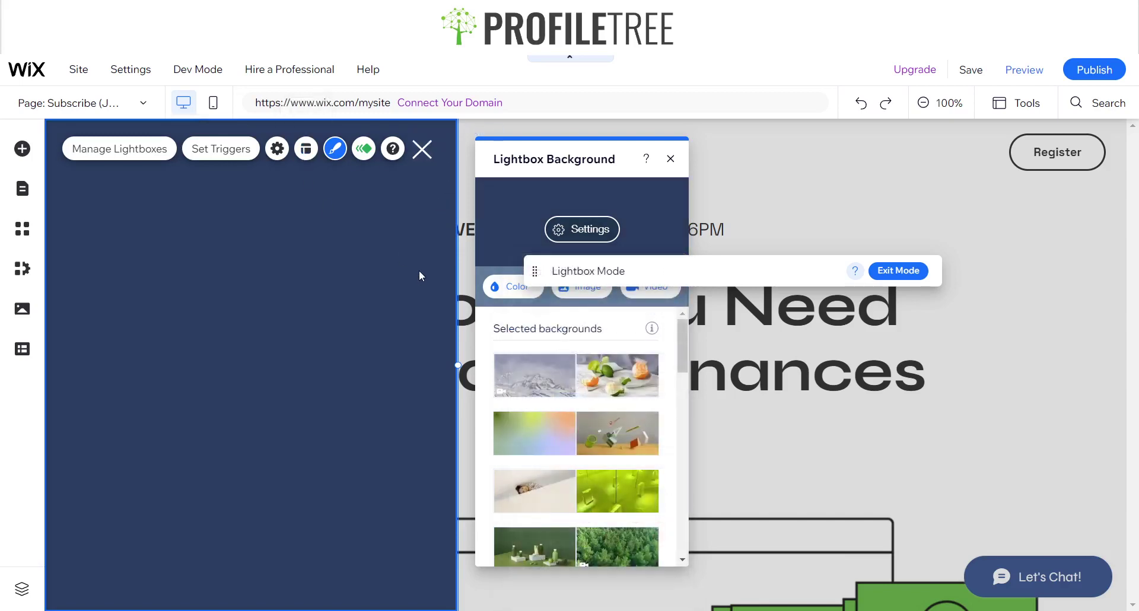
{"action": "left_click", "coordinate": [423, 150]}
{"action": "left_click_drag", "start_coordinate": [419, 150], "coordinate": [73, 149]}
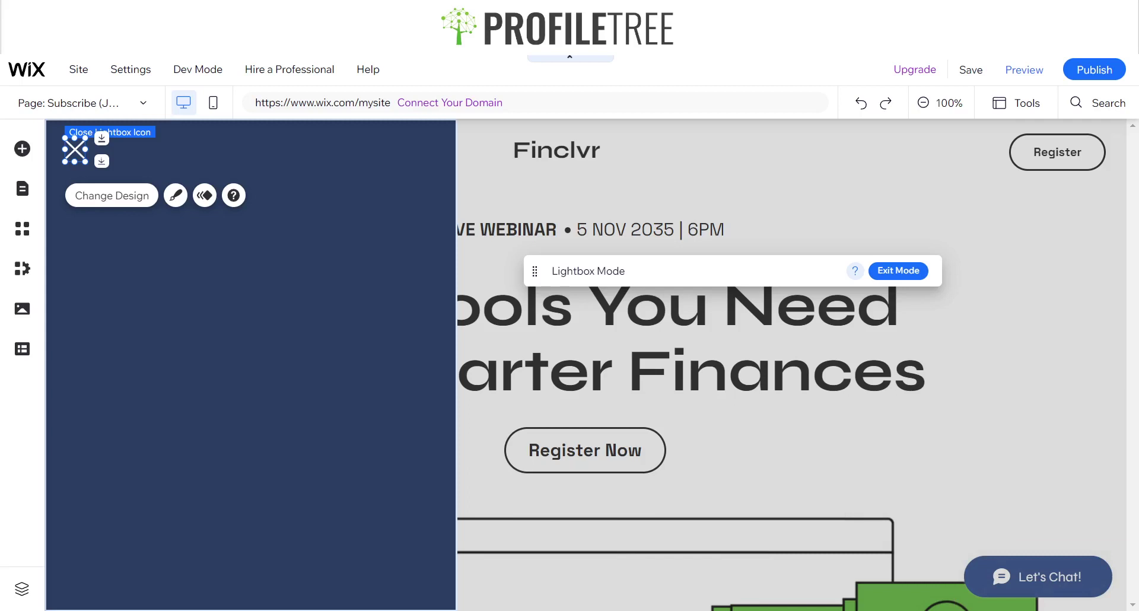
- Resize the Details and Events–About menu links text box to 304 by 510
{"action": "left_click", "coordinate": [250, 564]}
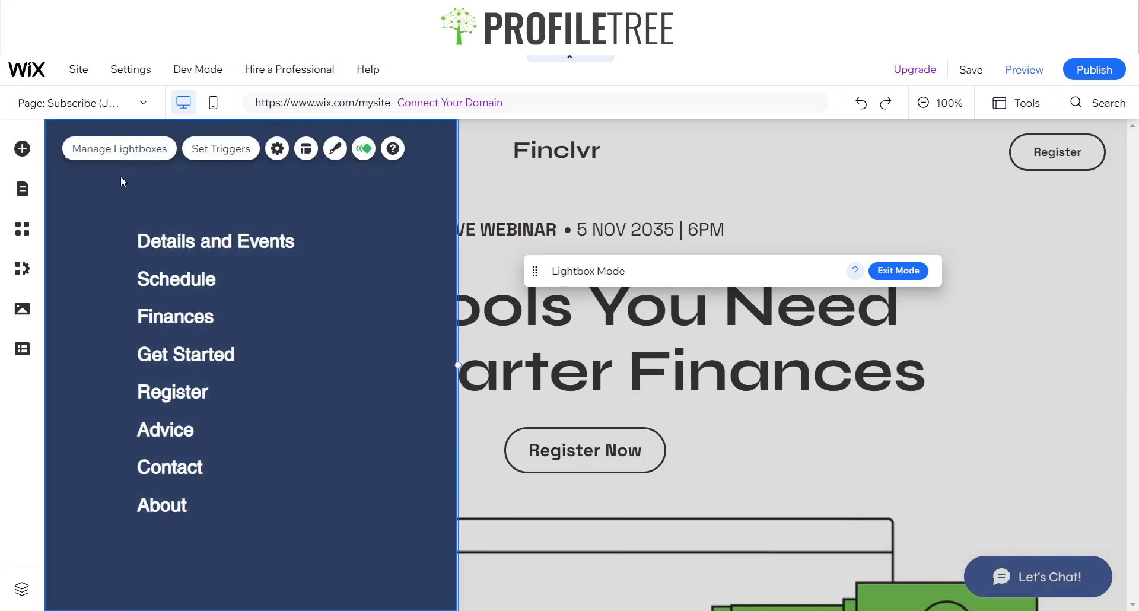
{"action": "left_click", "coordinate": [171, 391]}
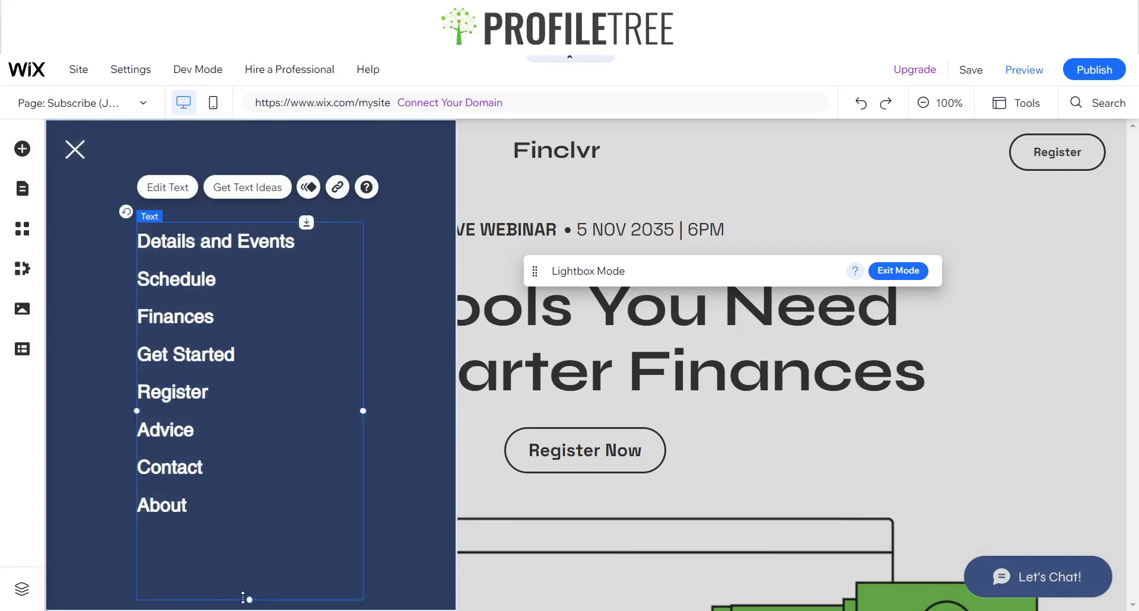
{"action": "mouse_move", "coordinate": [245, 584]}
{"action": "left_mouse_down"}
{"action": "mouse_move", "coordinate": [250, 530]}
{"action": "mouse_move", "coordinate": [249, 587]}
{"action": "left_mouse_up"}
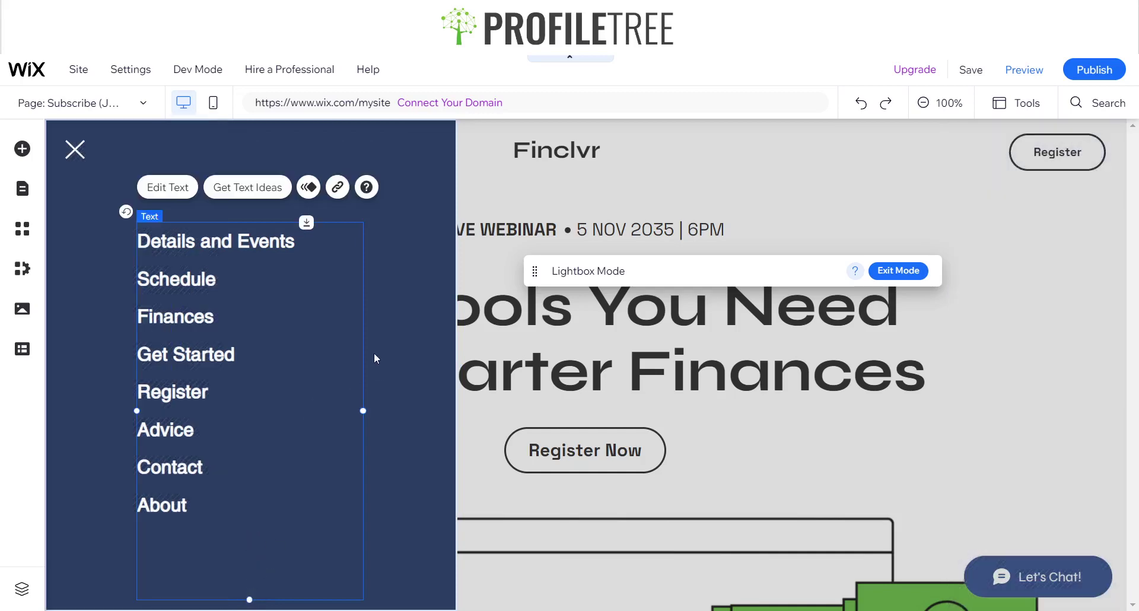
{"action": "left_click", "coordinate": [115, 233]}
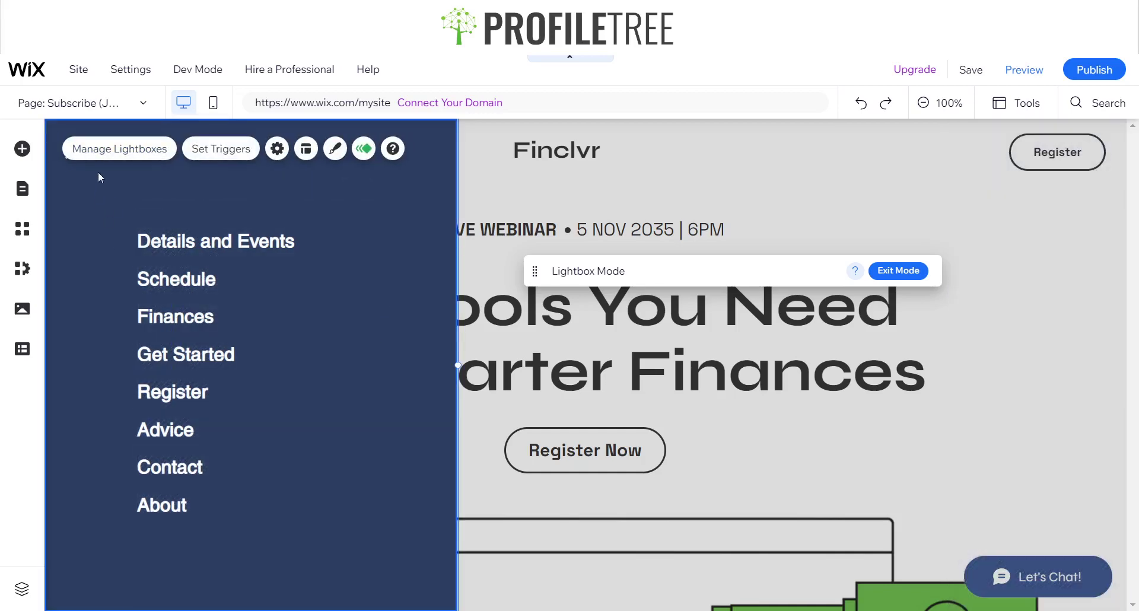
{"action": "left_click", "coordinate": [265, 288]}
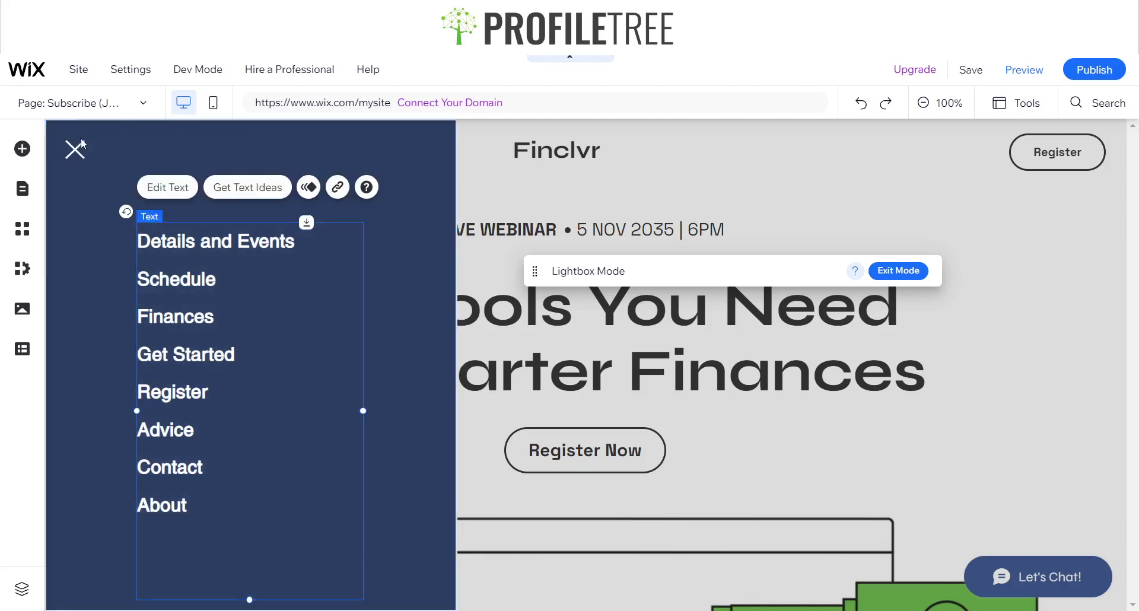
{"action": "left_click", "coordinate": [165, 201]}
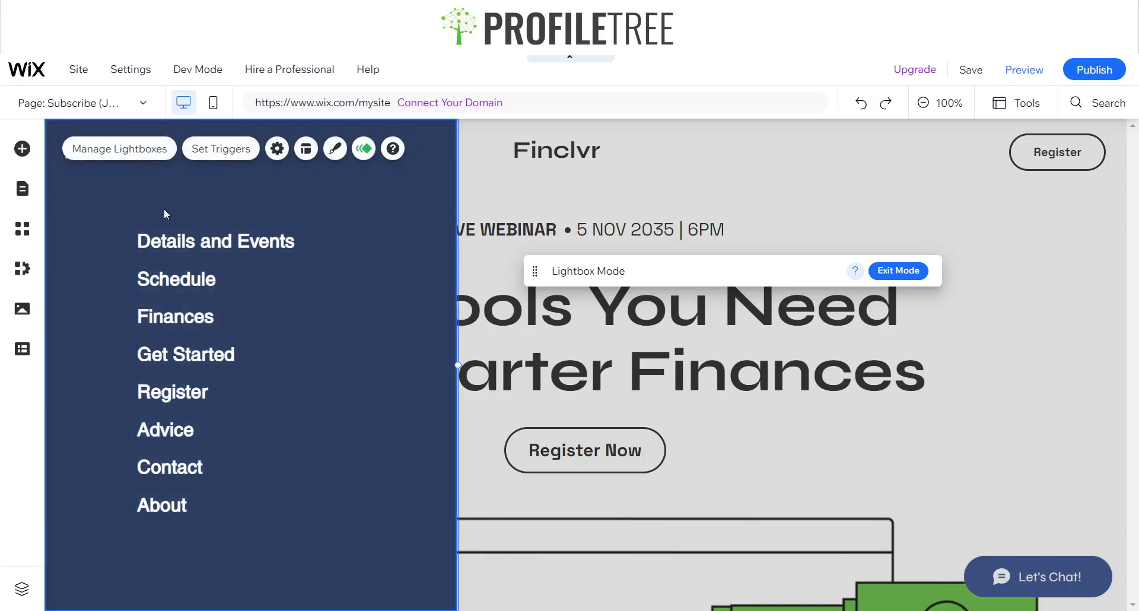
{"action": "left_click", "coordinate": [174, 280]}
{"action": "key", "text": "Escape"}
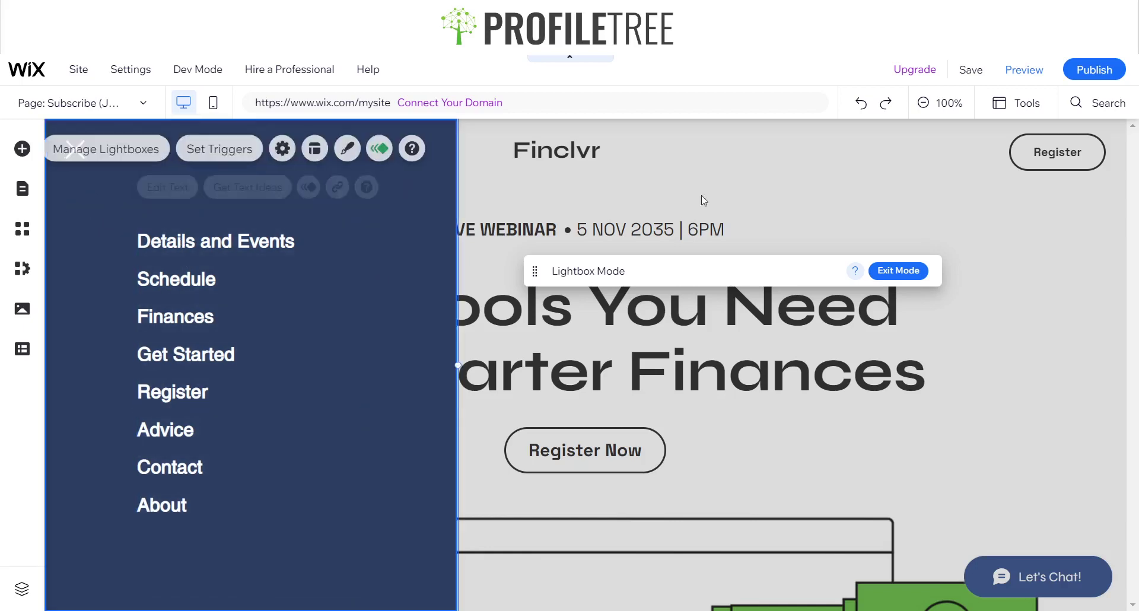
- Preview the site and close the menu lightbox with its X
{"action": "left_click", "coordinate": [1025, 71]}
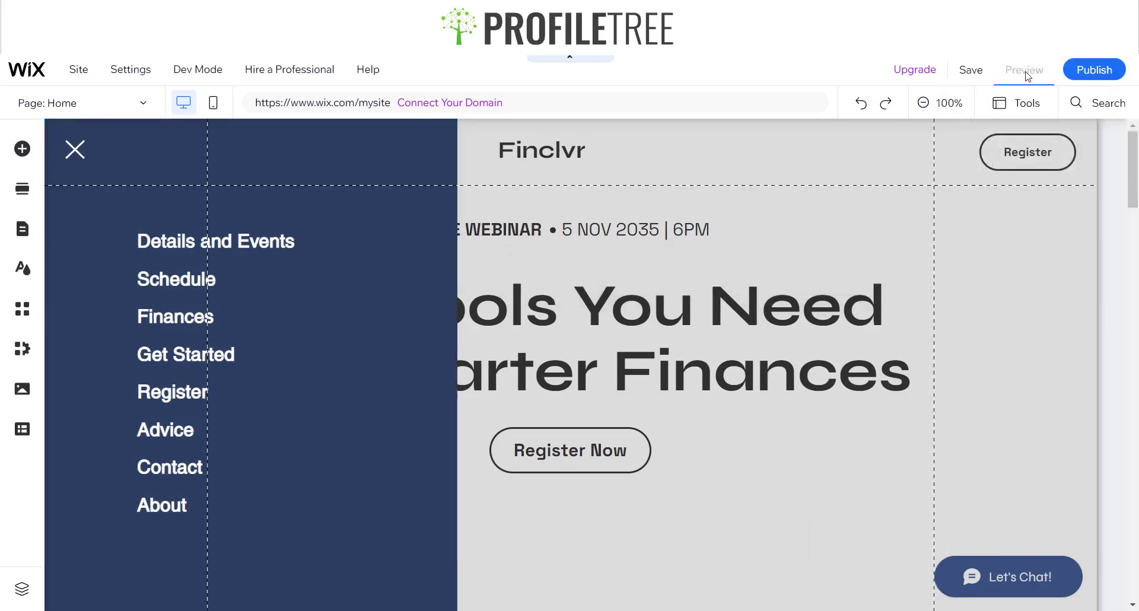
{"action": "left_click", "coordinate": [742, 166]}
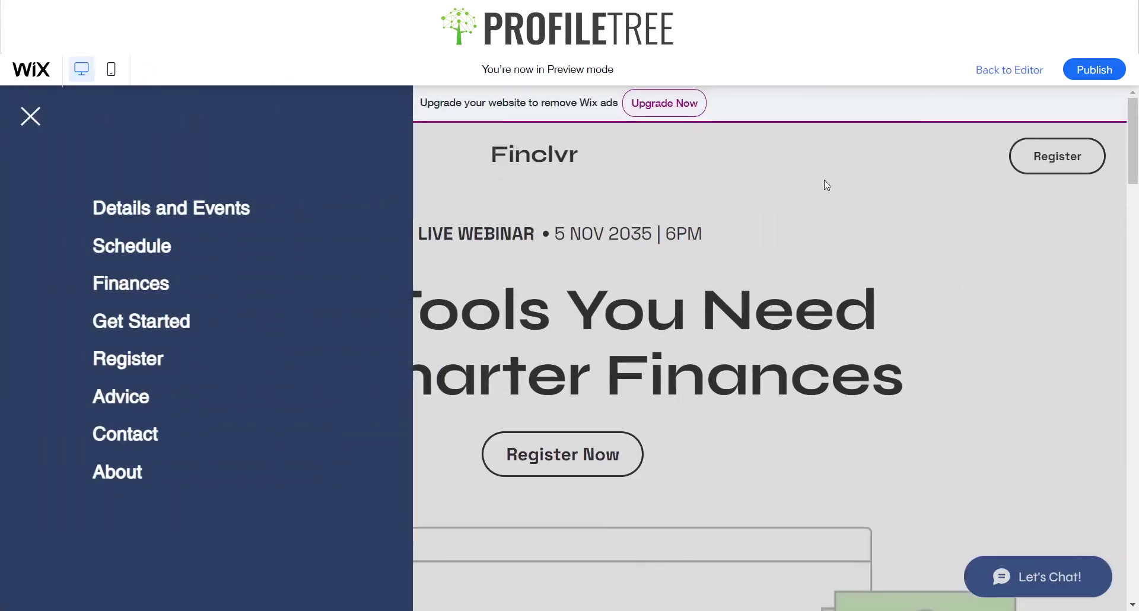
{"action": "left_click", "coordinate": [613, 192]}
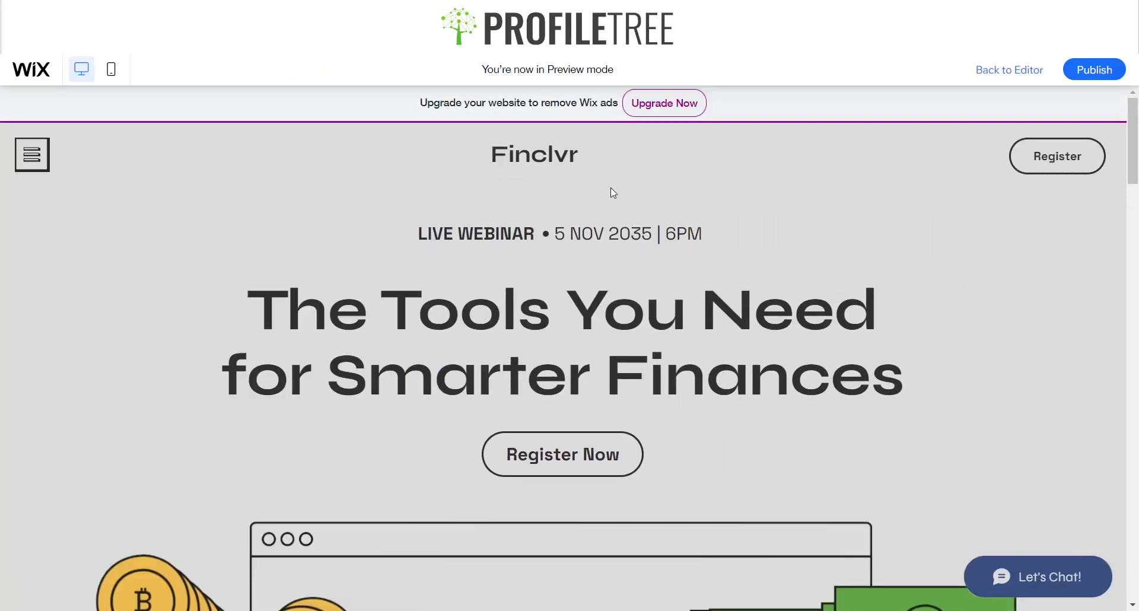
- Scroll the preview page up and down to check the pinned header stays visible
{"action": "scroll", "coordinate": [589, 182], "scroll_direction": "down", "scroll_amount": 5}
{"action": "scroll", "coordinate": [84, 183], "scroll_direction": "up", "scroll_amount": 7}
{"action": "scroll", "coordinate": [49, 169], "scroll_direction": "down", "scroll_amount": 9}
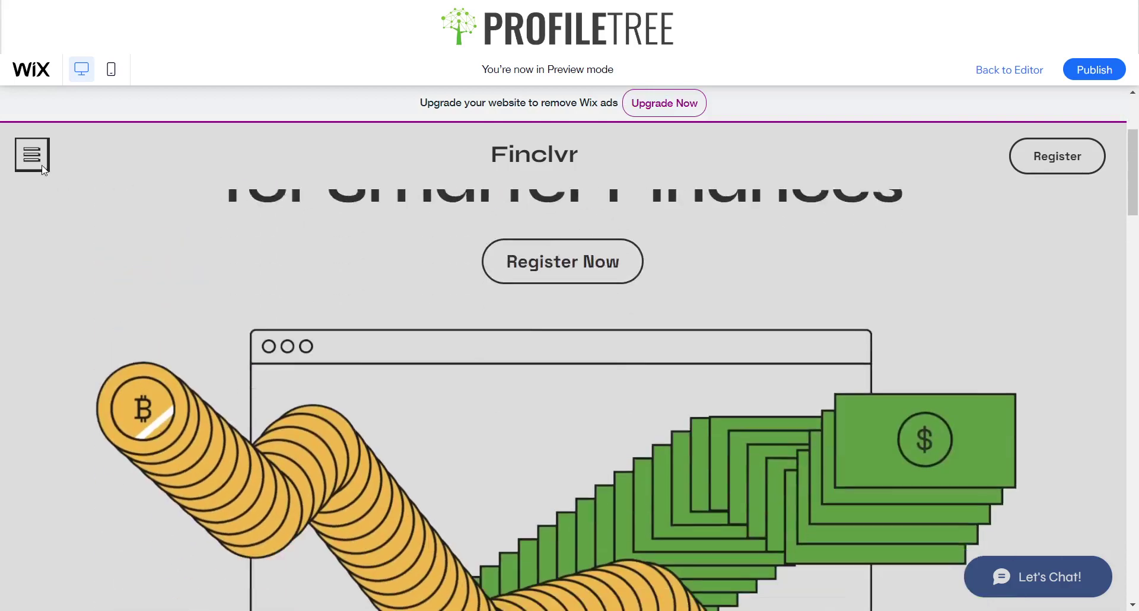
{"action": "scroll", "coordinate": [48, 169], "scroll_direction": "up", "scroll_amount": 5}
{"action": "scroll", "coordinate": [48, 169], "scroll_direction": "up", "scroll_amount": 2}
{"action": "scroll", "coordinate": [49, 169], "scroll_direction": "down", "scroll_amount": 8}
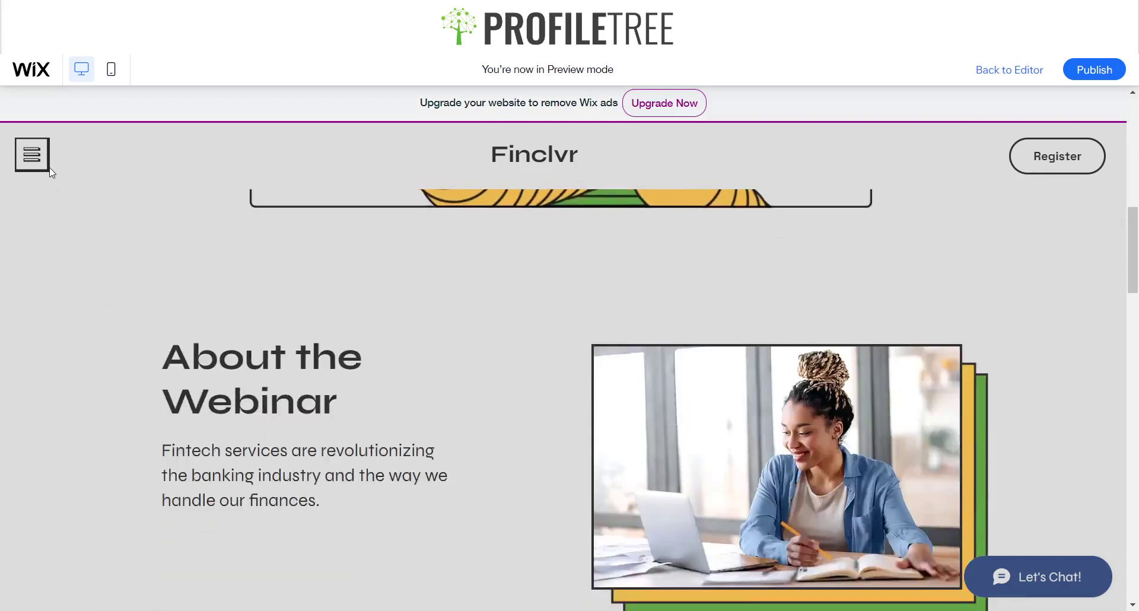
{"action": "scroll", "coordinate": [49, 169], "scroll_direction": "up", "scroll_amount": 10}
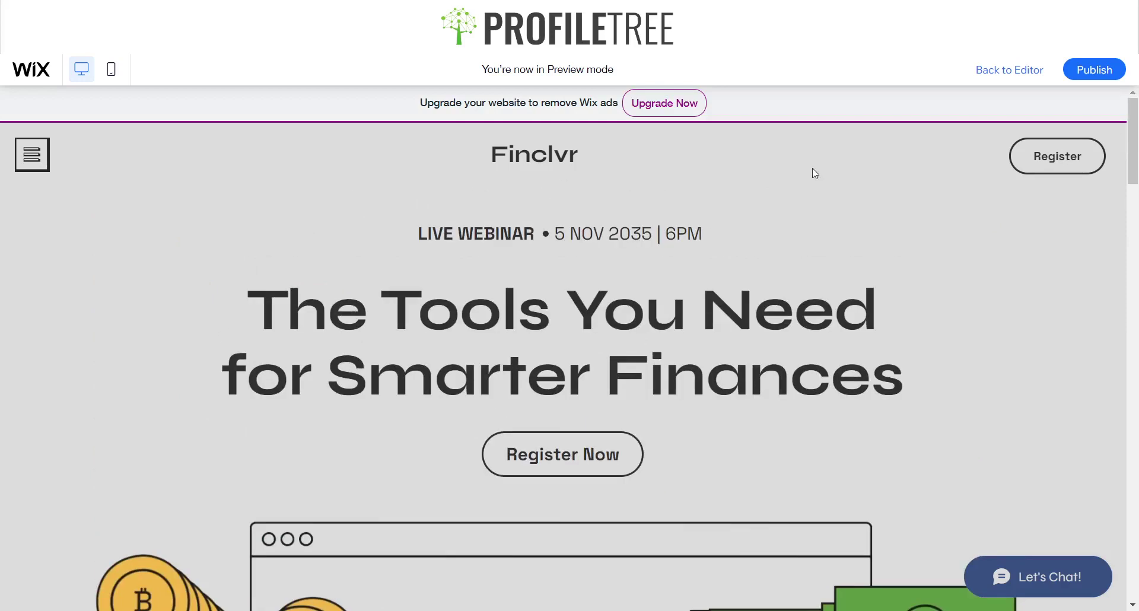
- Back in the editor, set the header's scroll behaviour to Fades out
{"action": "left_click", "coordinate": [985, 72]}
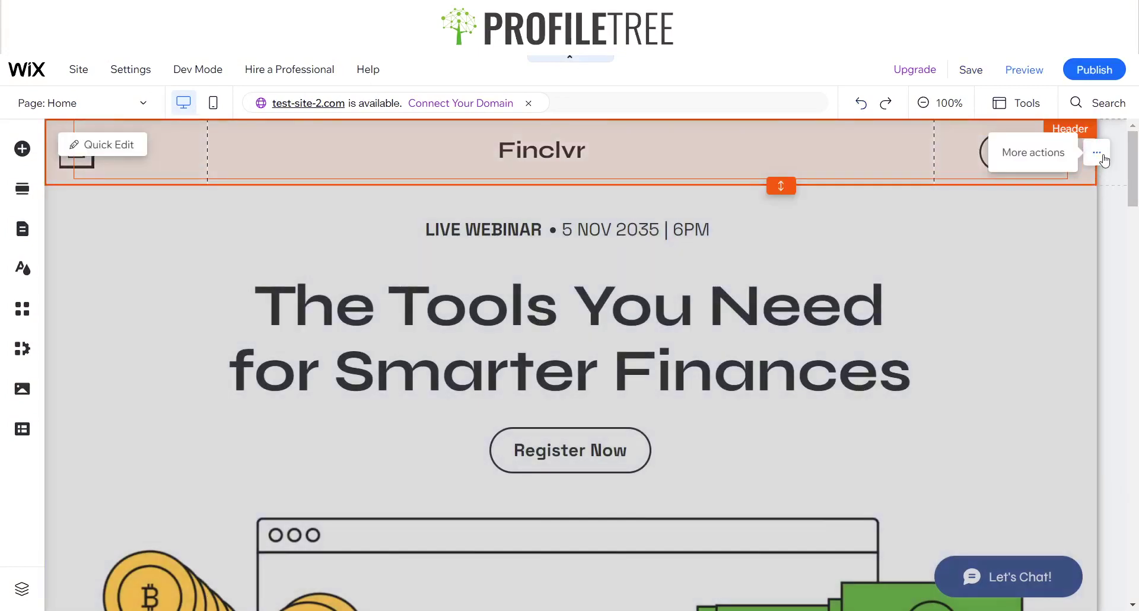
{"action": "left_click", "coordinate": [1104, 160]}
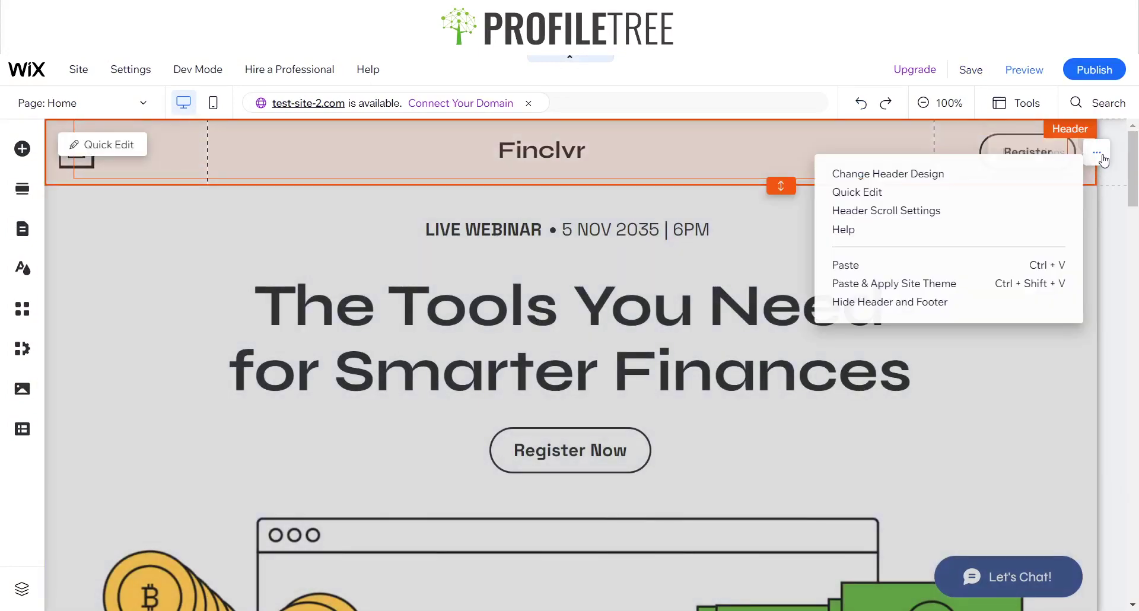
{"action": "left_click", "coordinate": [870, 213]}
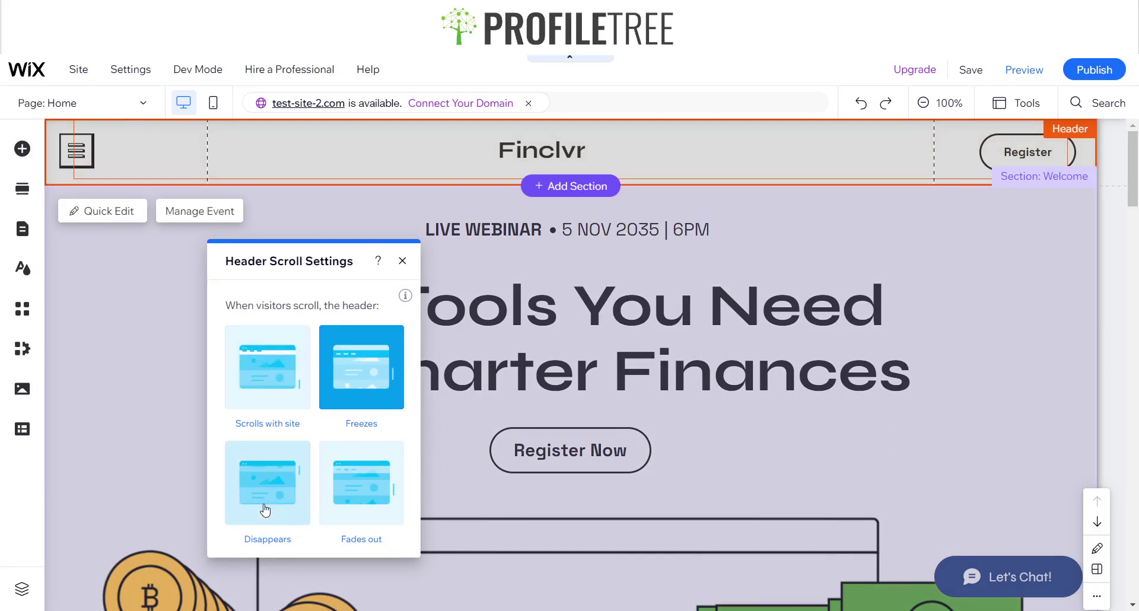
{"action": "left_click", "coordinate": [342, 504]}
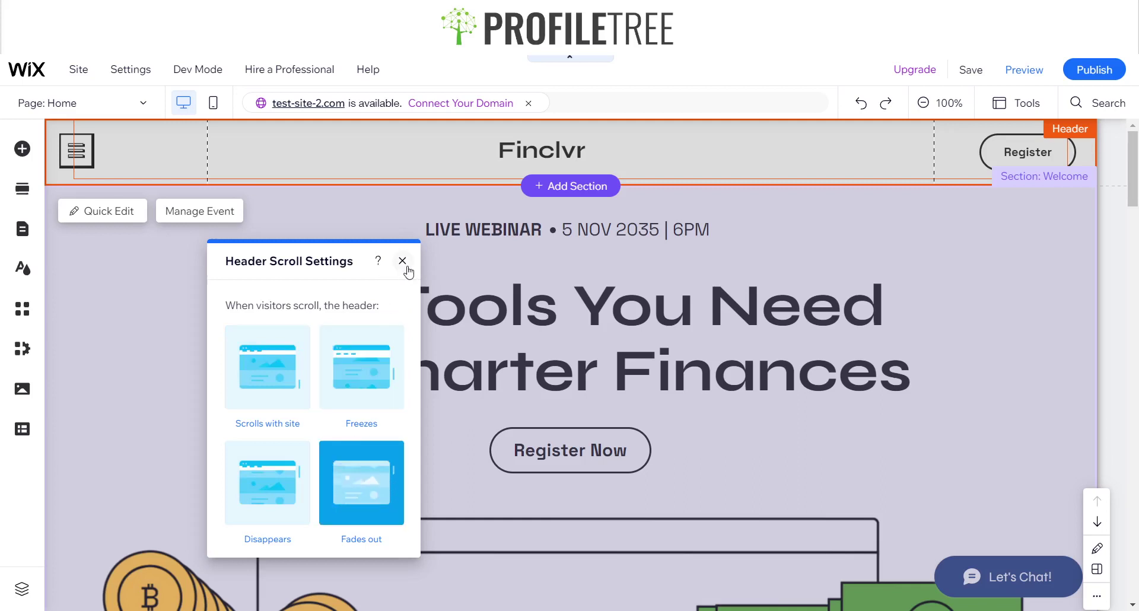
{"action": "left_click", "coordinate": [402, 260]}
{"action": "left_click", "coordinate": [399, 144]}
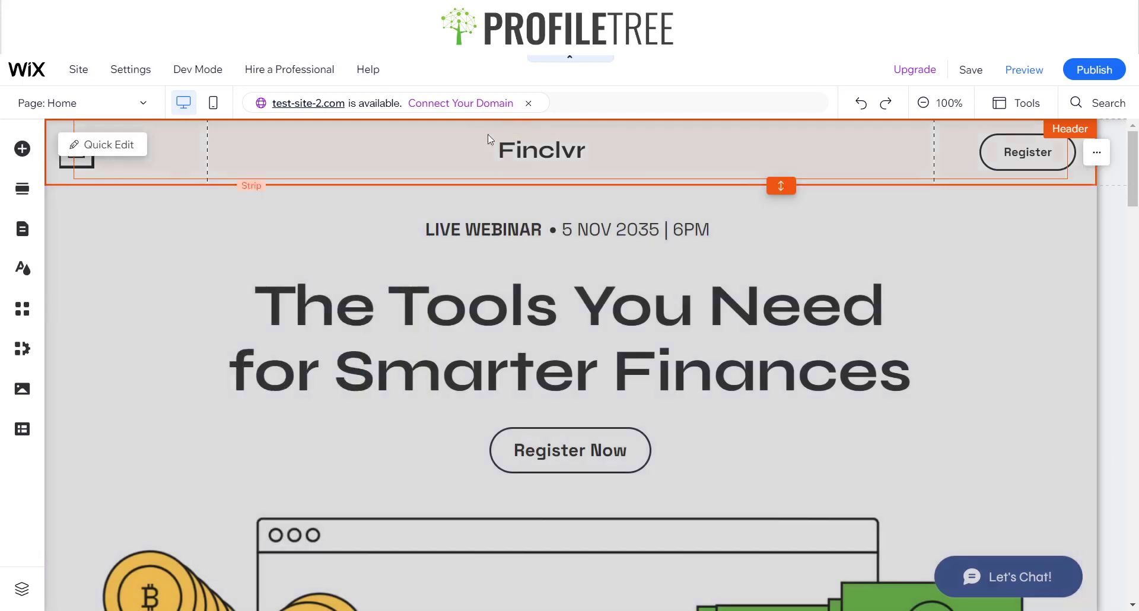
- Give header Column 1 the scattered gold coins photo from a 'Bitcoin' image search
{"action": "left_click", "coordinate": [375, 163]}
{"action": "left_click", "coordinate": [374, 163]}
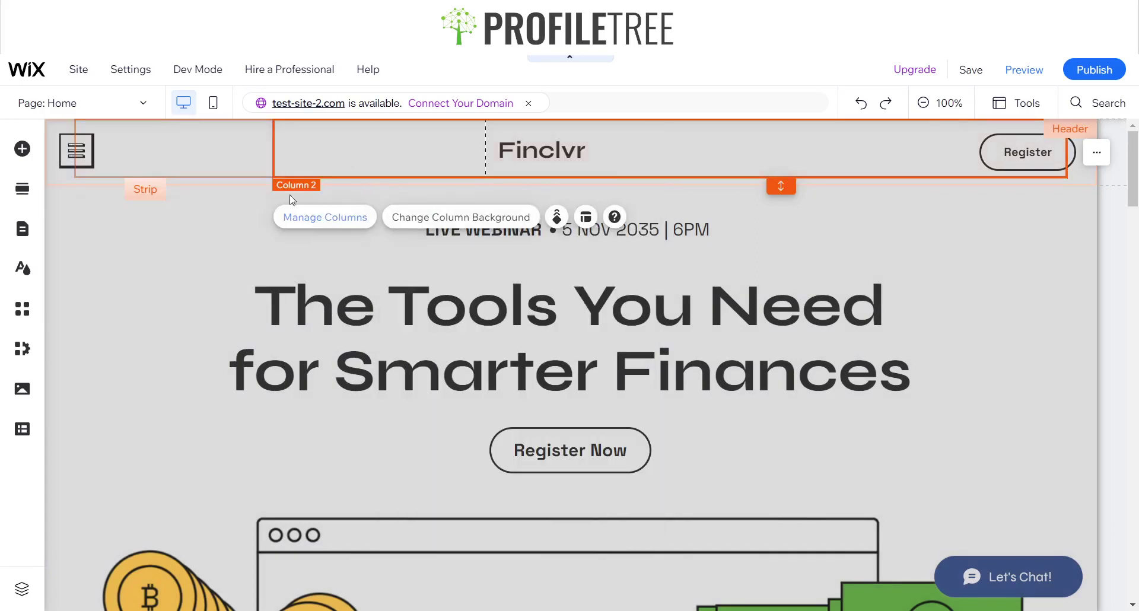
{"action": "left_click", "coordinate": [250, 151]}
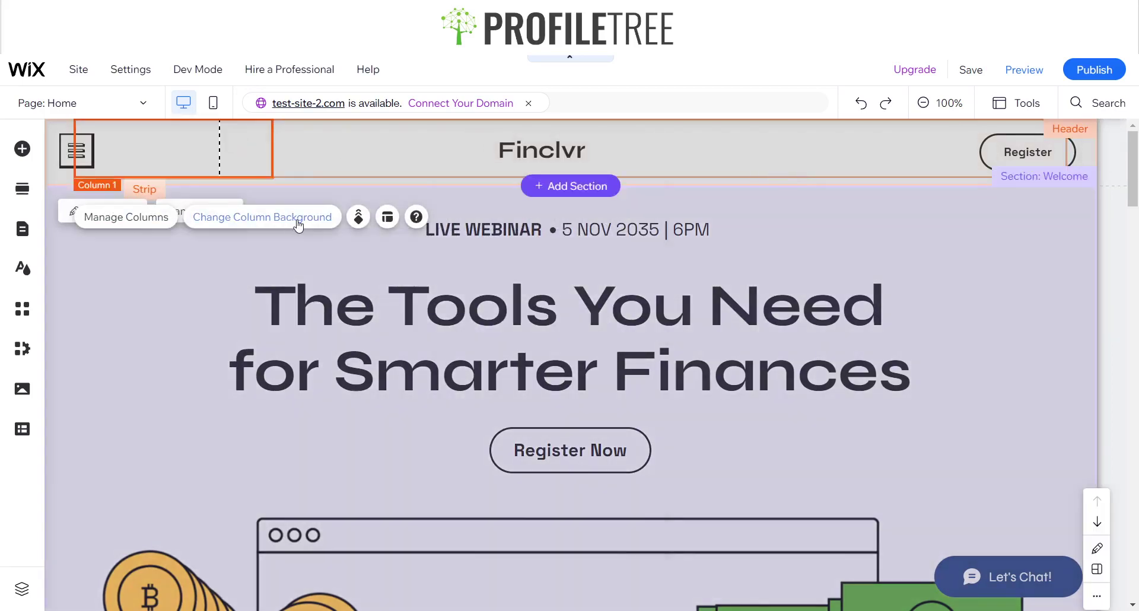
{"action": "left_click", "coordinate": [299, 225]}
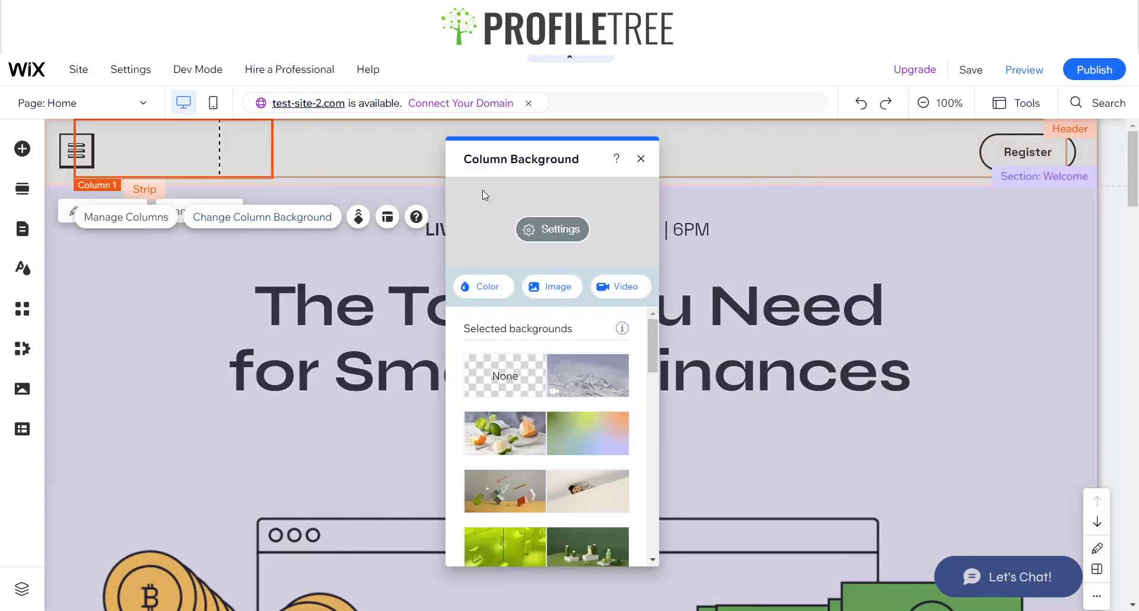
{"action": "left_click", "coordinate": [551, 286]}
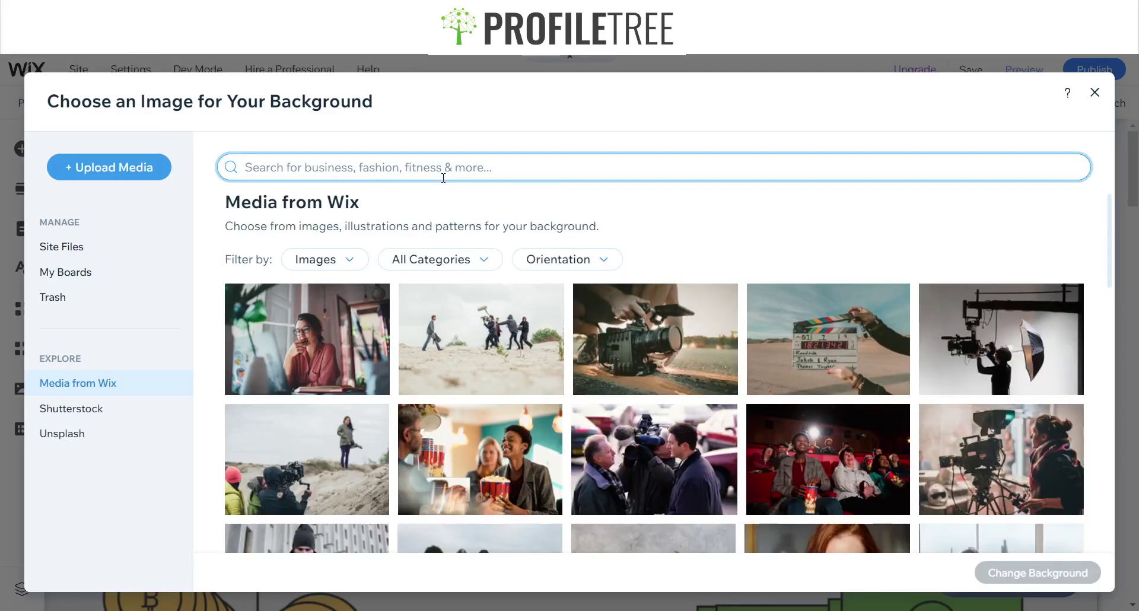
{"action": "type", "text": "Bit"}
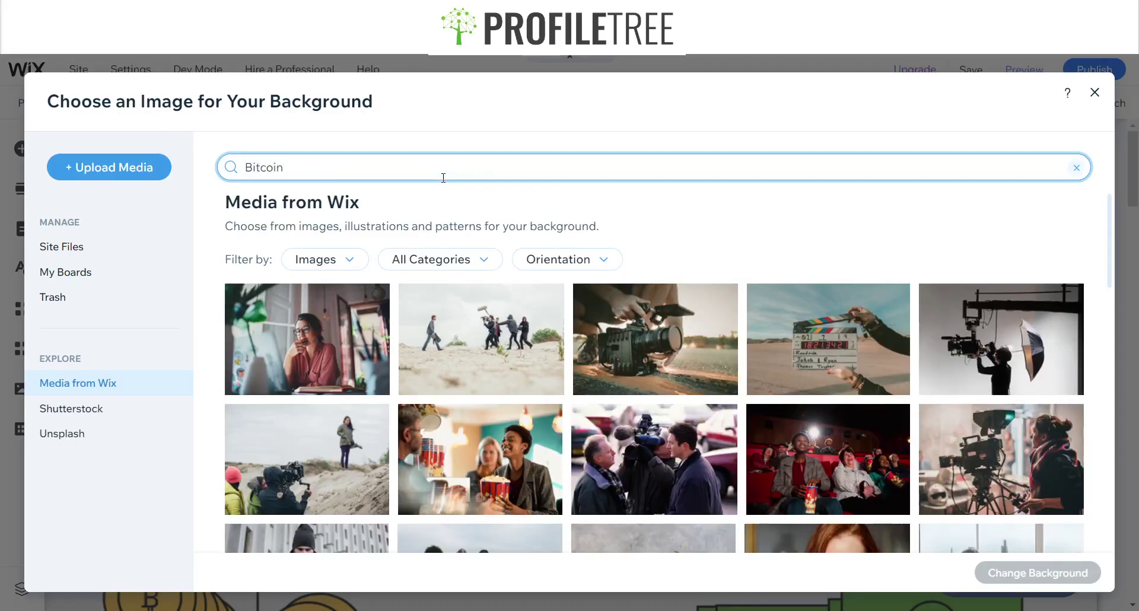
{"action": "type", "text": "coin"}
{"action": "key", "text": "Return"}
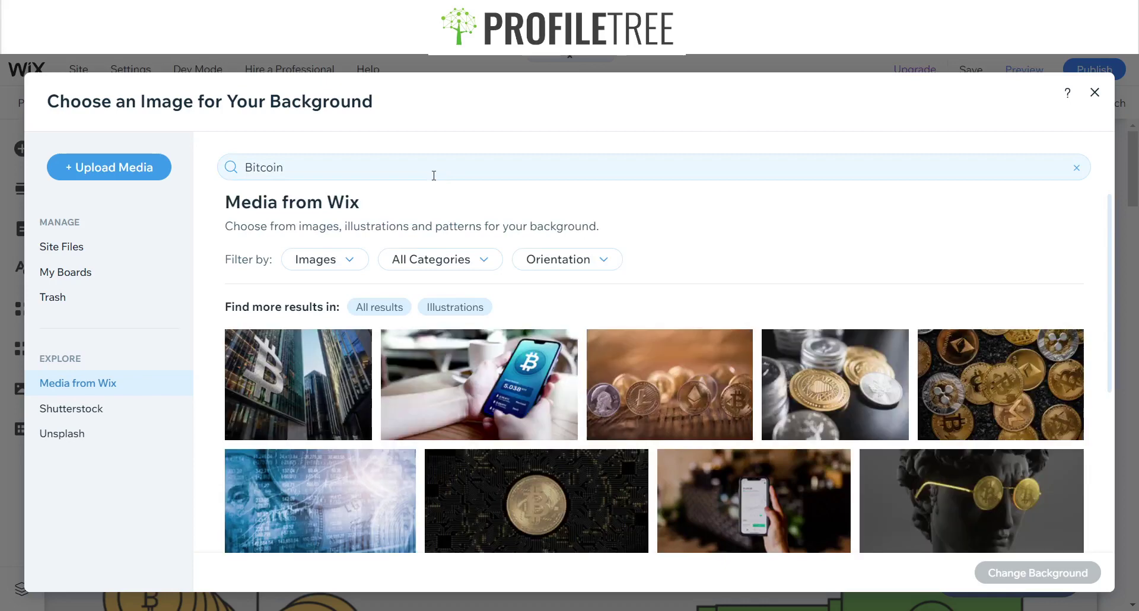
{"action": "left_click", "coordinate": [943, 389]}
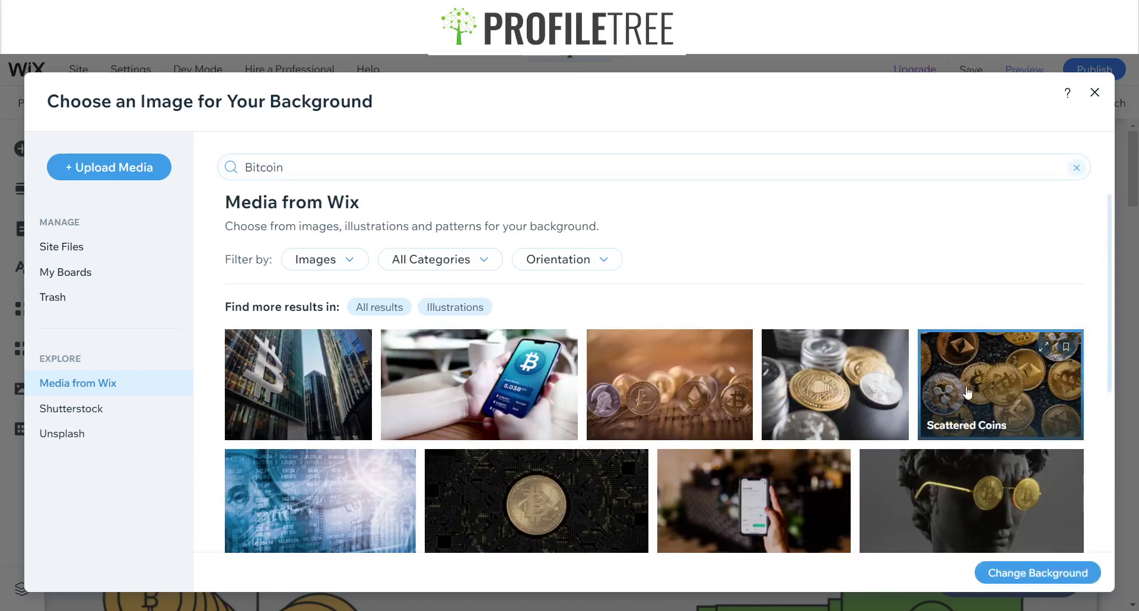
{"action": "left_click", "coordinate": [1055, 572]}
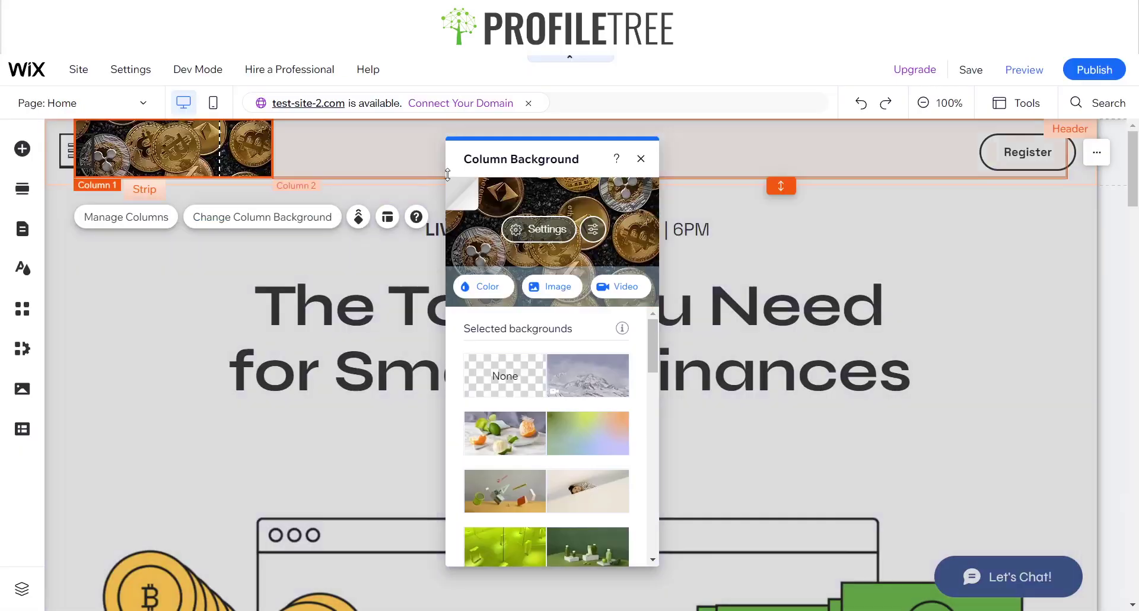
{"action": "left_click", "coordinate": [641, 159]}
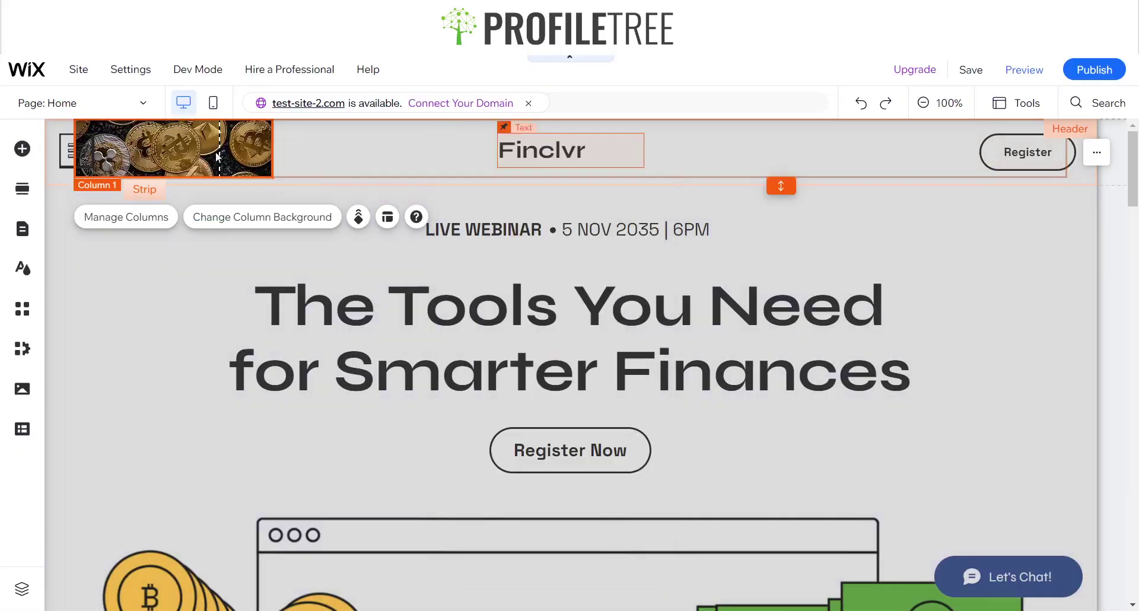
- Switch selection between the header's middle and left columns
{"action": "left_click", "coordinate": [374, 159]}
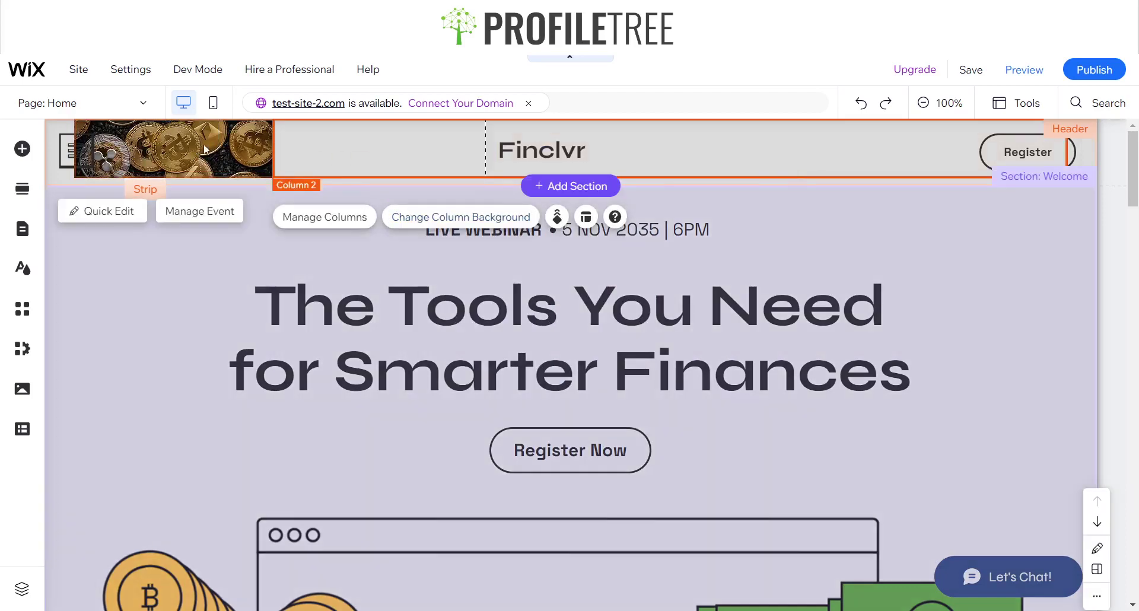
{"action": "left_click", "coordinate": [208, 147]}
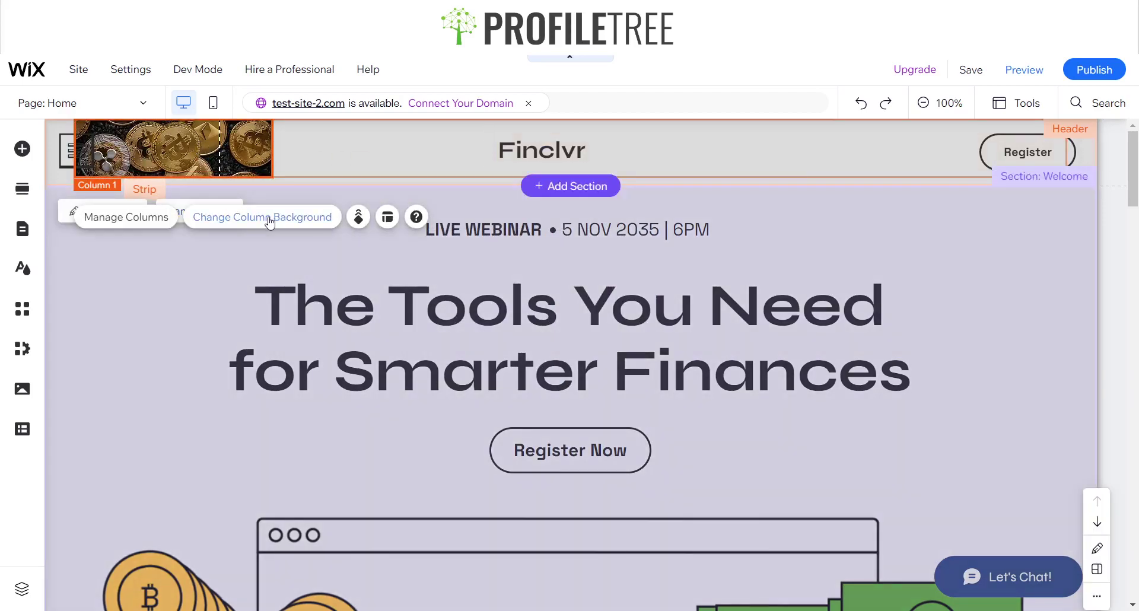
{"action": "left_click", "coordinate": [348, 138]}
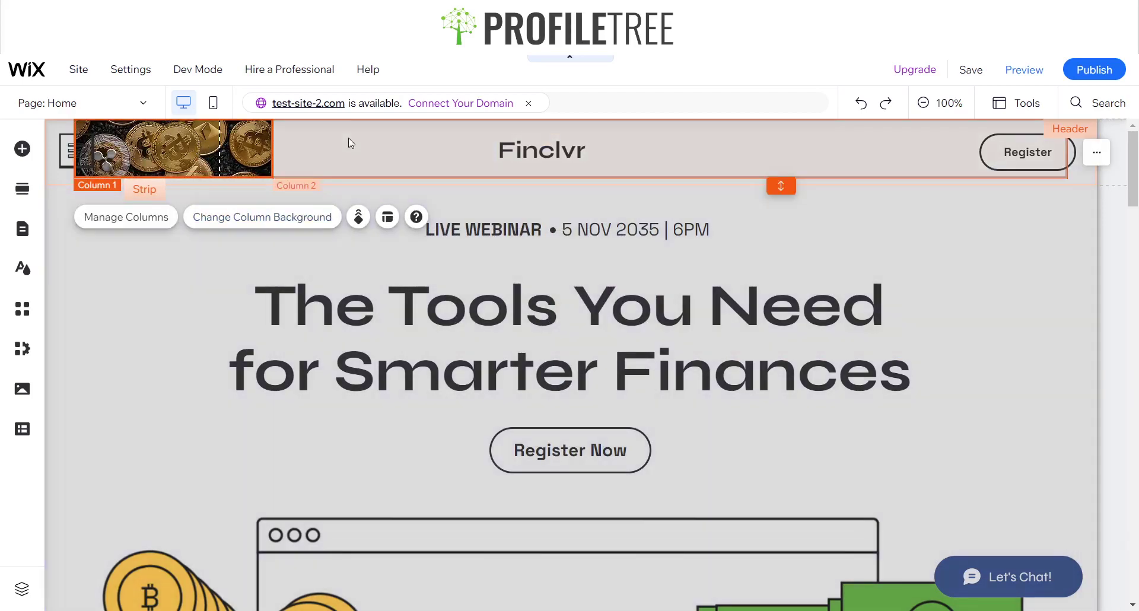
{"action": "left_click", "coordinate": [187, 144]}
- Select the whole header strip and open its background options for the gold coin photo
{"action": "left_click_drag", "start_coordinate": [191, 146], "coordinate": [267, 146]}
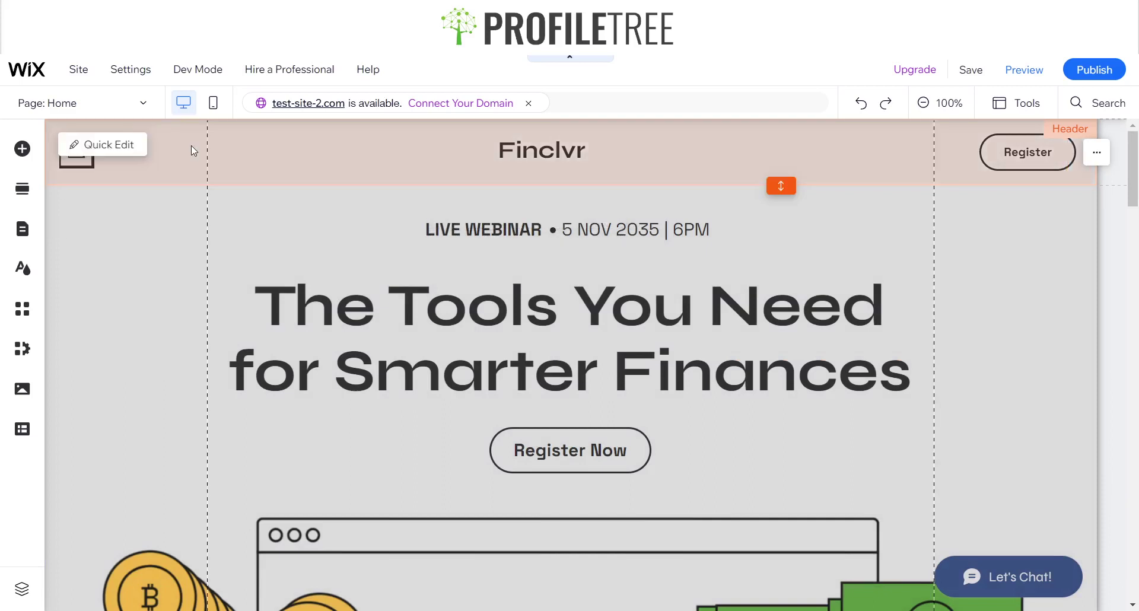
{"action": "left_click", "coordinate": [408, 146]}
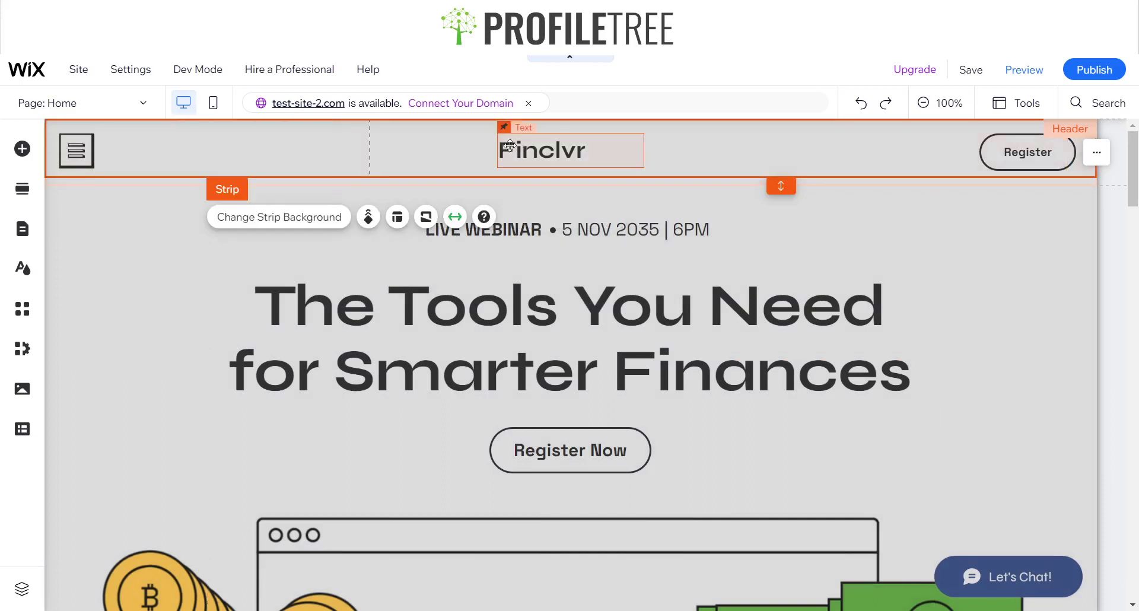
{"action": "left_click", "coordinate": [294, 218]}
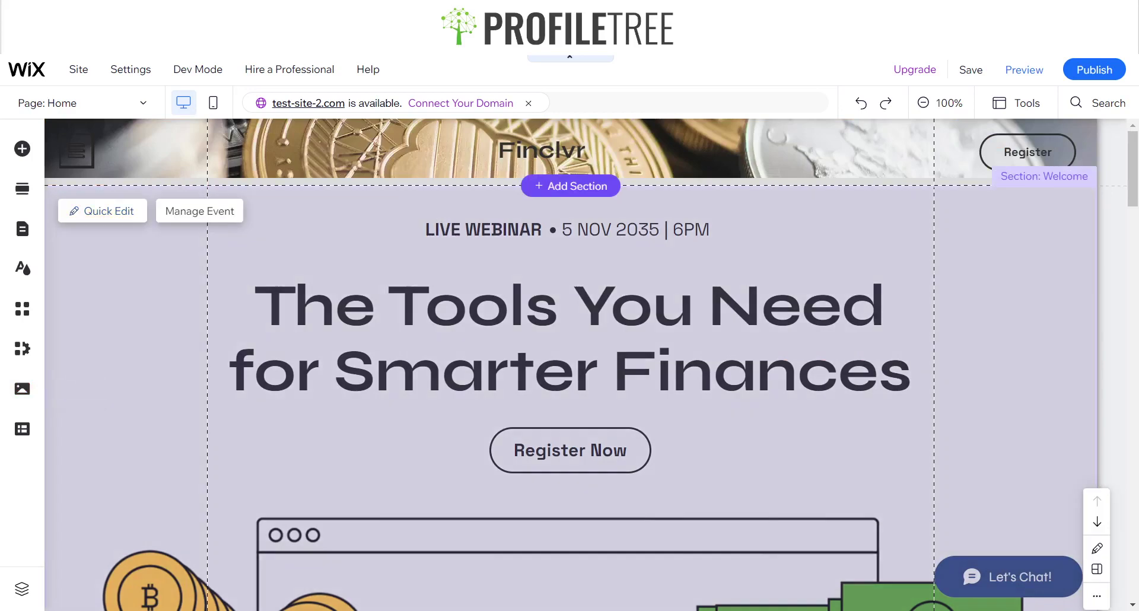
{"action": "left_click", "coordinate": [1021, 155]}
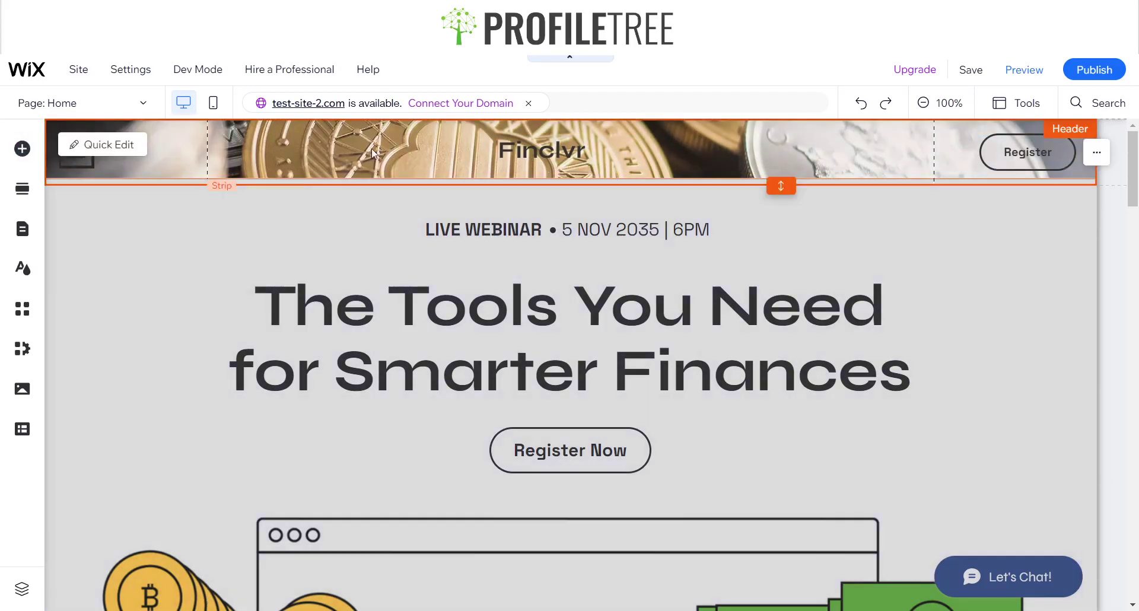
{"action": "left_click", "coordinate": [371, 148]}
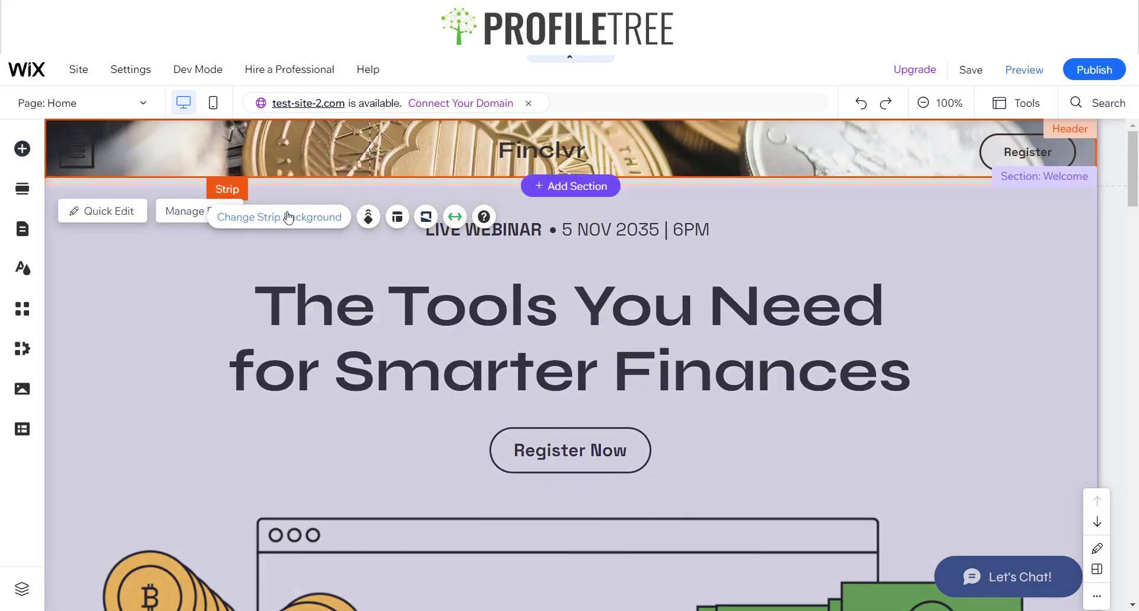
{"action": "left_click", "coordinate": [289, 217]}
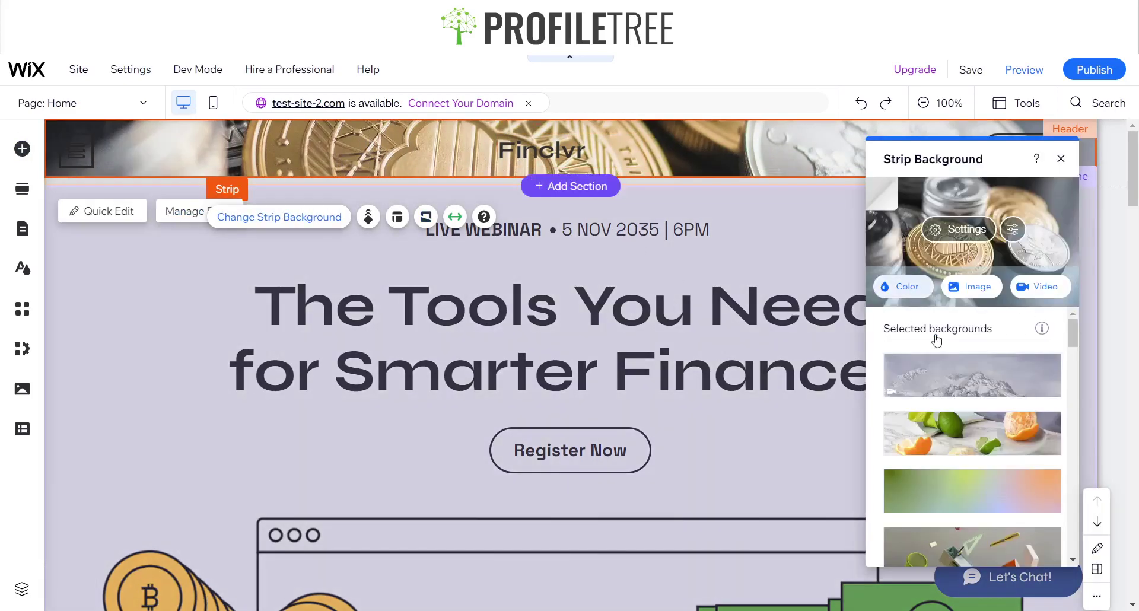
- Close the strip colour picker and background panel without changes, then select the Finclvr title
{"action": "left_click", "coordinate": [901, 287]}
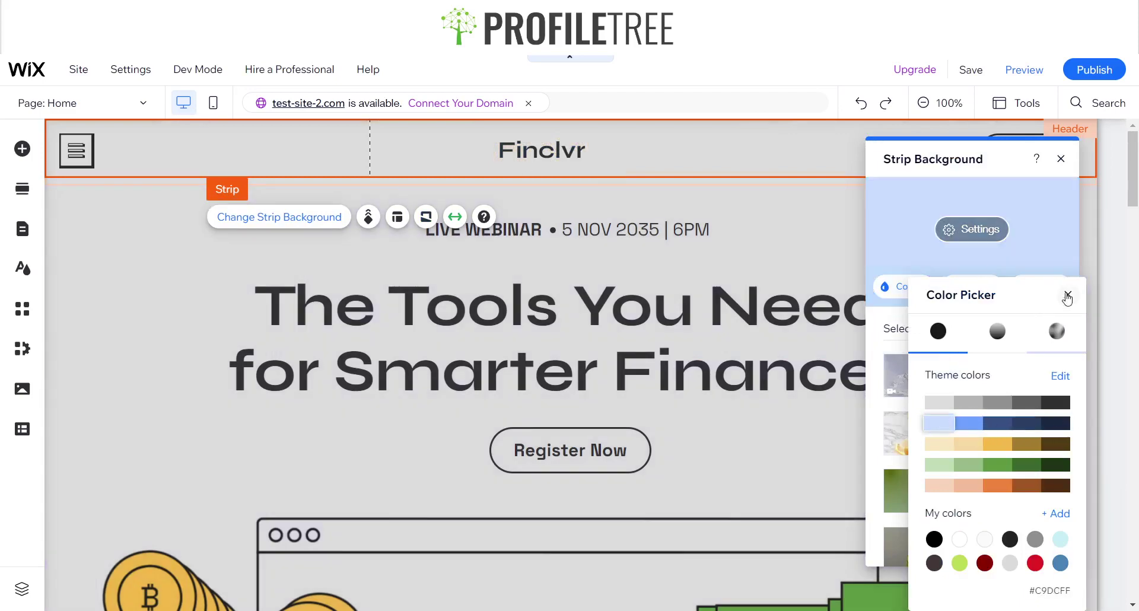
{"action": "left_click", "coordinate": [1067, 295]}
{"action": "left_click", "coordinate": [1060, 158]}
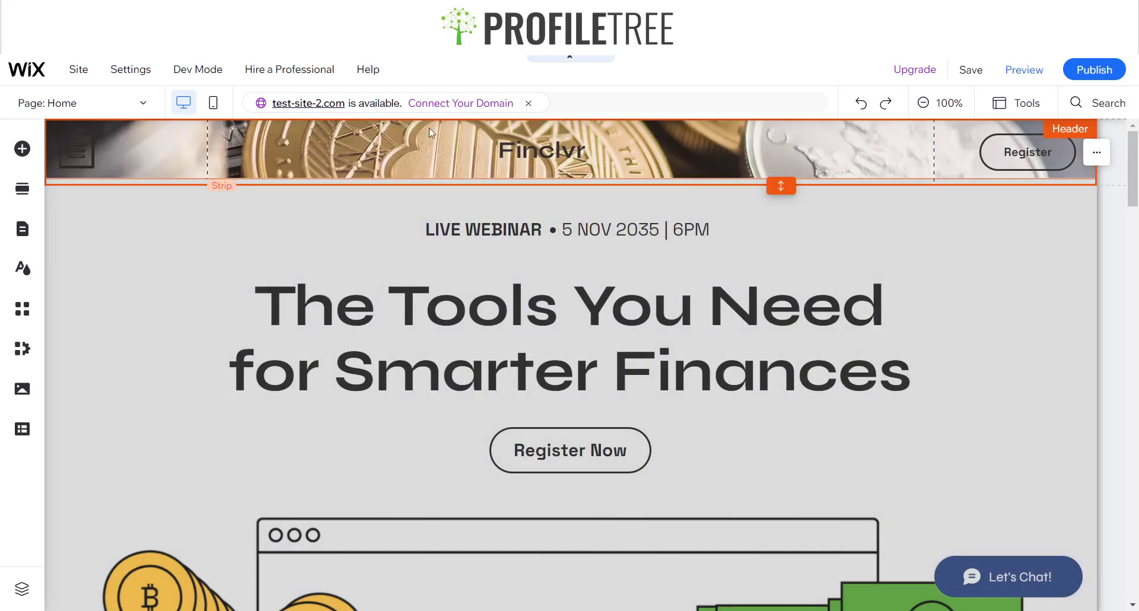
{"action": "left_click", "coordinate": [564, 158]}
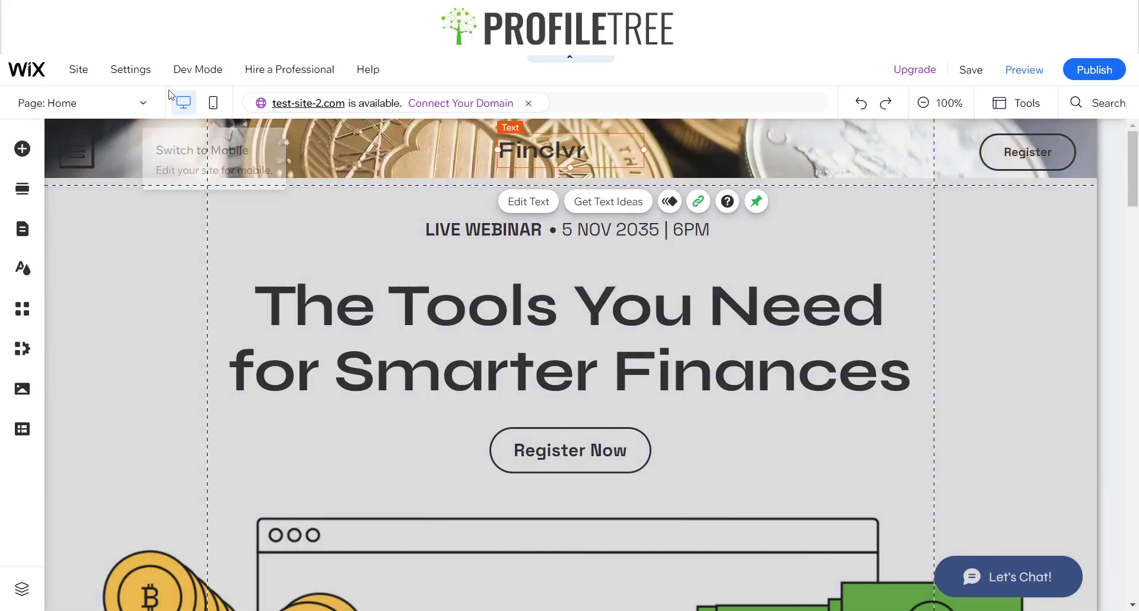
{"action": "left_click", "coordinate": [115, 111]}
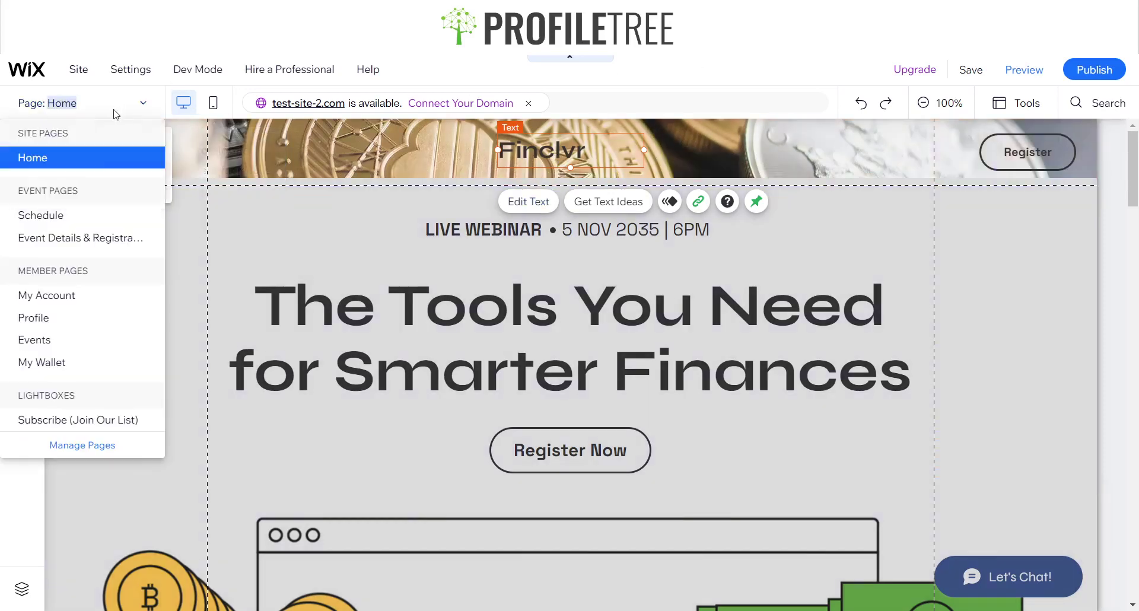
{"action": "left_click", "coordinate": [54, 214]}
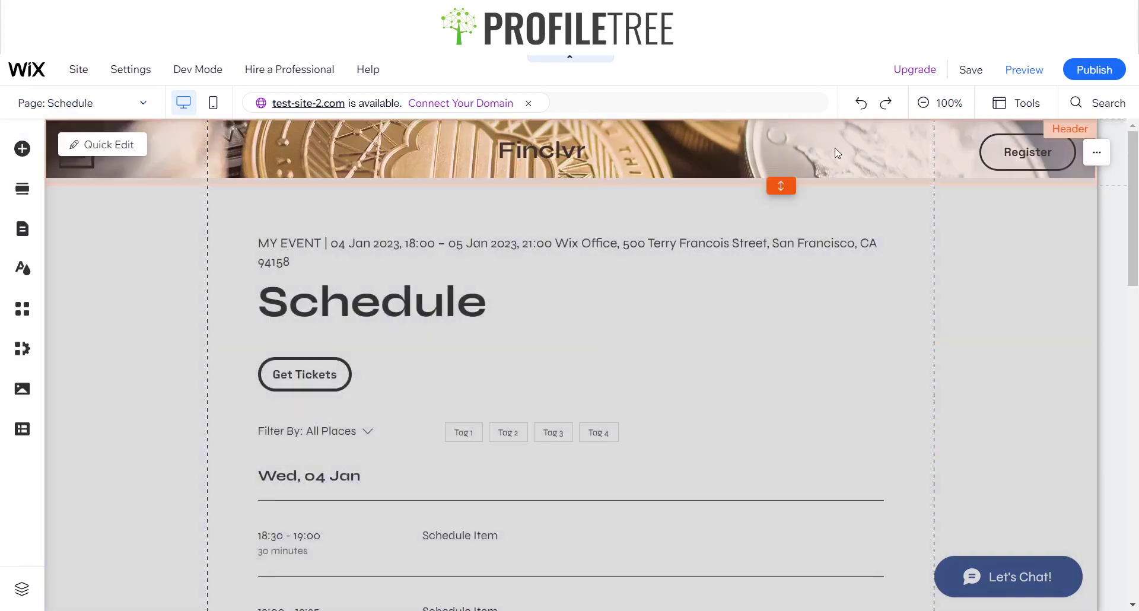
{"action": "left_click", "coordinate": [119, 104]}
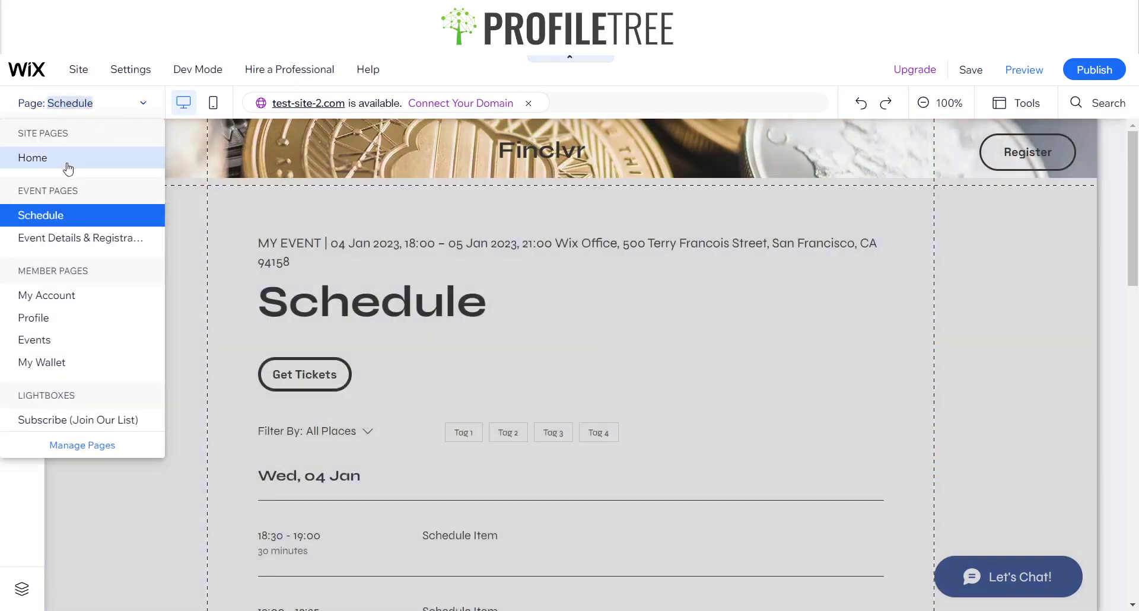
{"action": "left_click", "coordinate": [36, 158]}
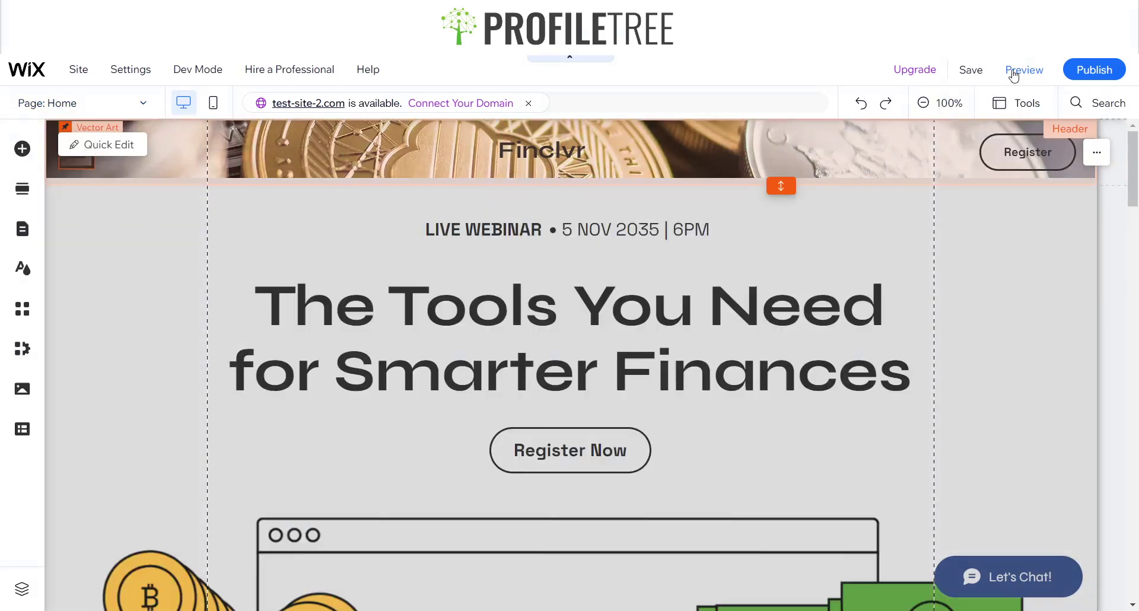
- Preview the site down to the newsletter footer, then return to editing with Ctrl+Shift+P
{"action": "left_click", "coordinate": [1014, 72]}
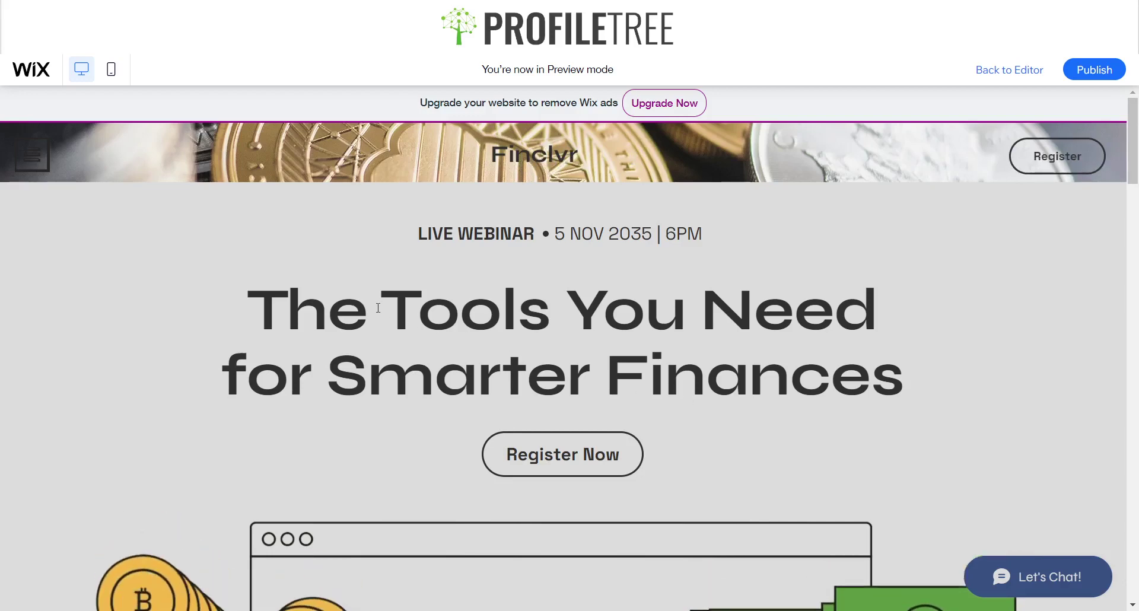
{"action": "scroll", "coordinate": [372, 307], "scroll_direction": "down", "scroll_amount": 10}
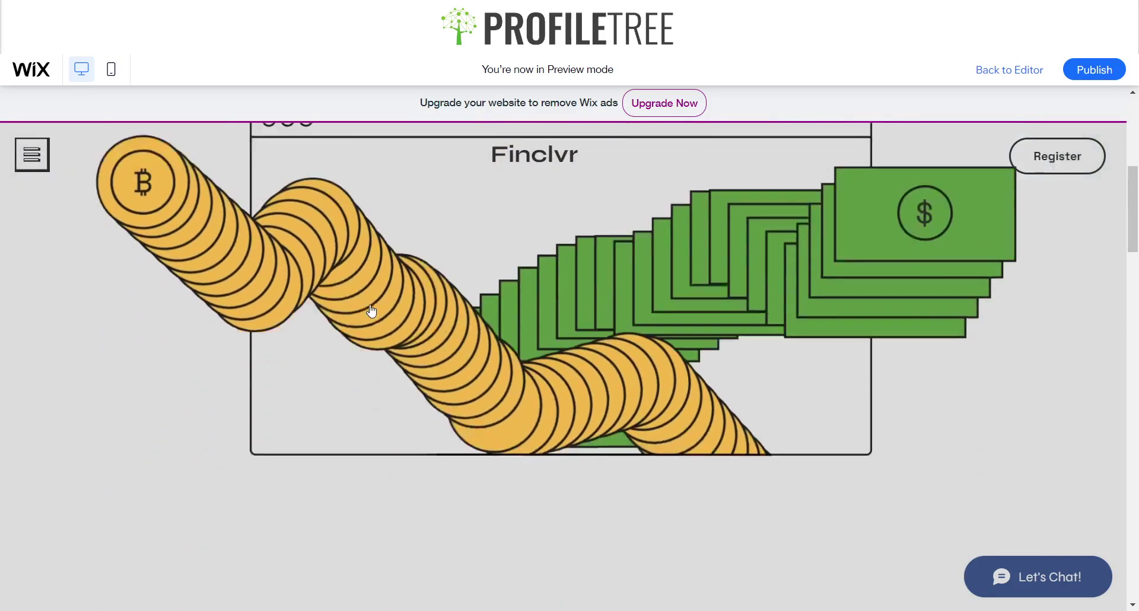
{"action": "scroll", "coordinate": [369, 304], "scroll_direction": "down", "scroll_amount": 10}
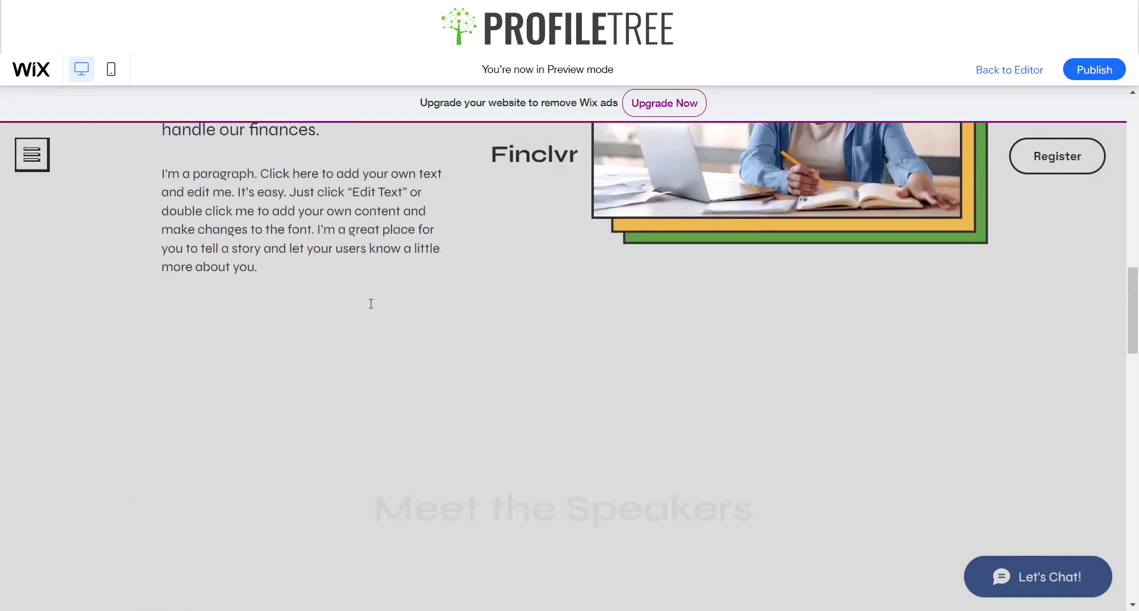
{"action": "scroll", "coordinate": [370, 304], "scroll_direction": "down", "scroll_amount": 10}
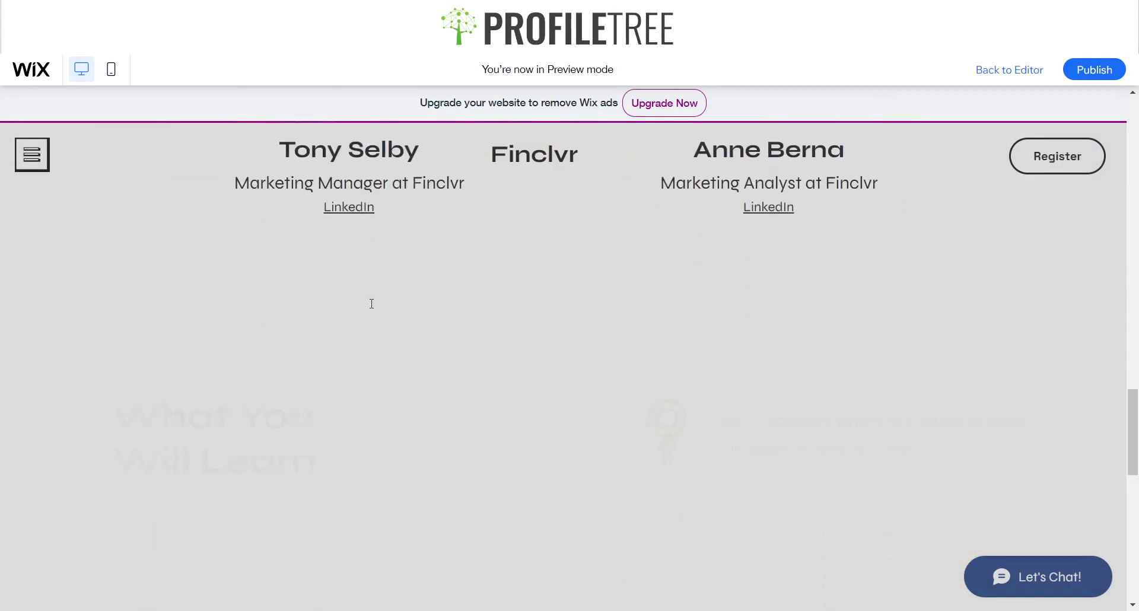
{"action": "scroll", "coordinate": [371, 301], "scroll_direction": "down", "scroll_amount": 10}
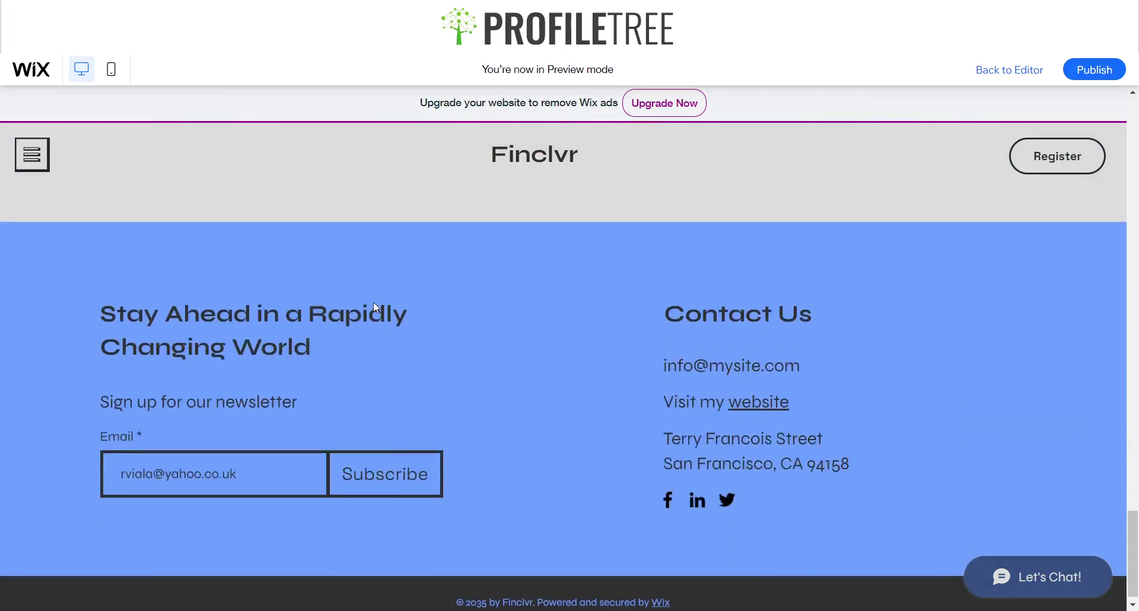
{"action": "scroll", "coordinate": [373, 302], "scroll_direction": "up", "scroll_amount": 5}
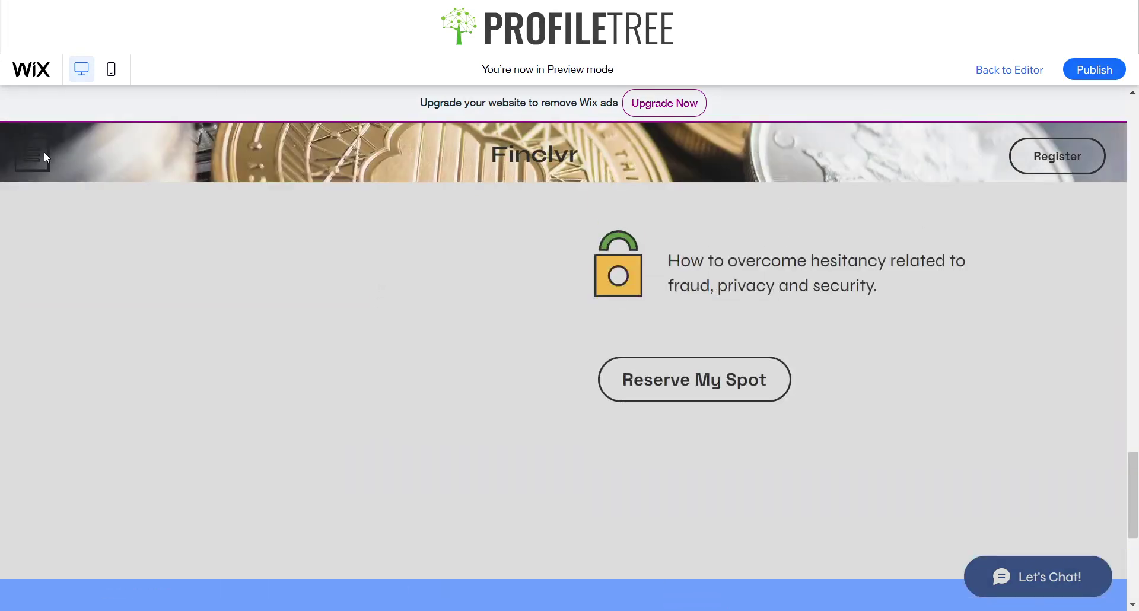
{"action": "scroll", "coordinate": [567, 213], "scroll_direction": "down", "scroll_amount": 6}
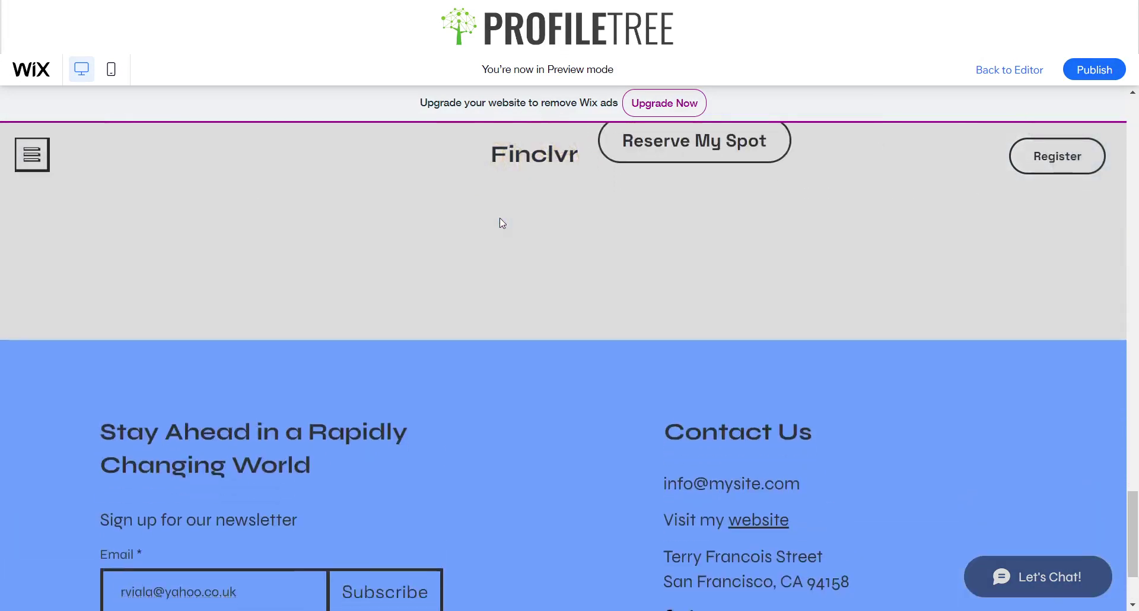
{"action": "scroll", "coordinate": [499, 221], "scroll_direction": "down", "scroll_amount": 2}
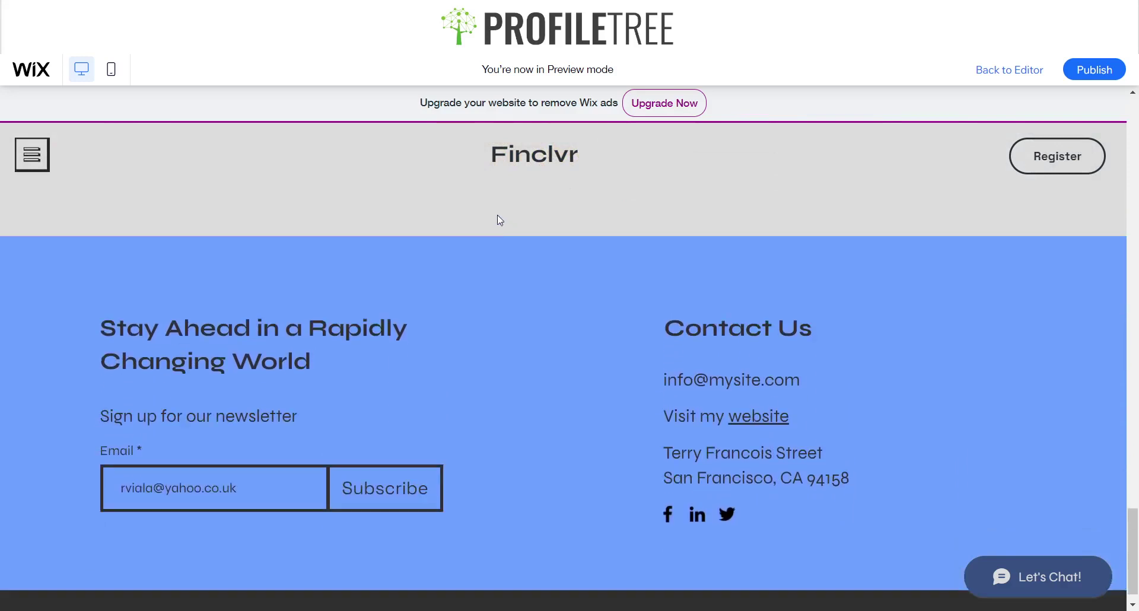
{"action": "scroll", "coordinate": [497, 220], "scroll_direction": "up", "scroll_amount": 1}
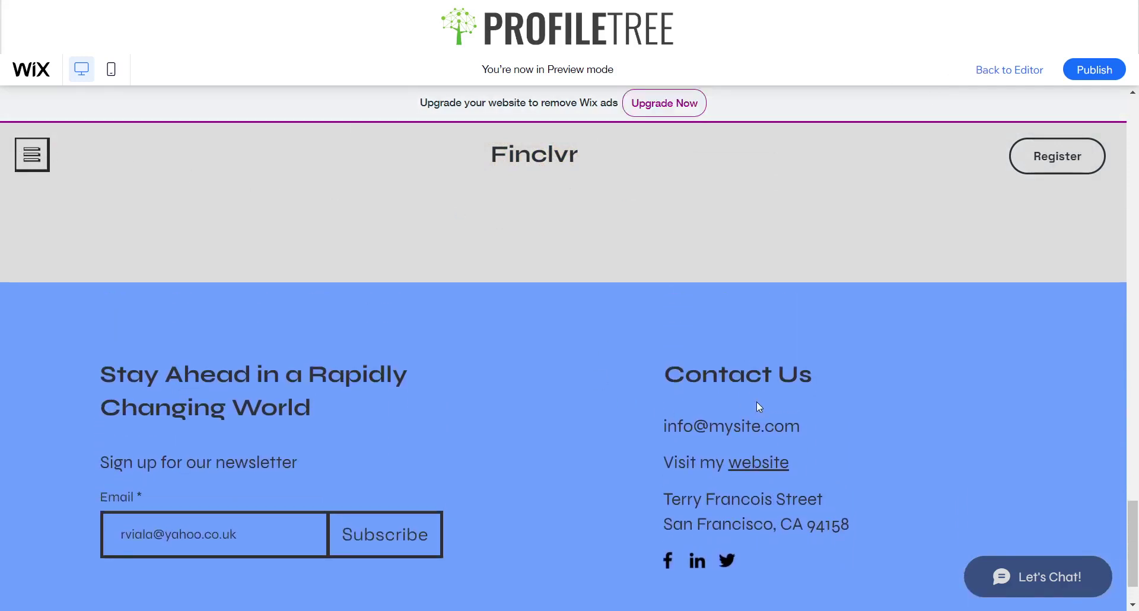
{"action": "key", "text": "ctrl+shift+p"}
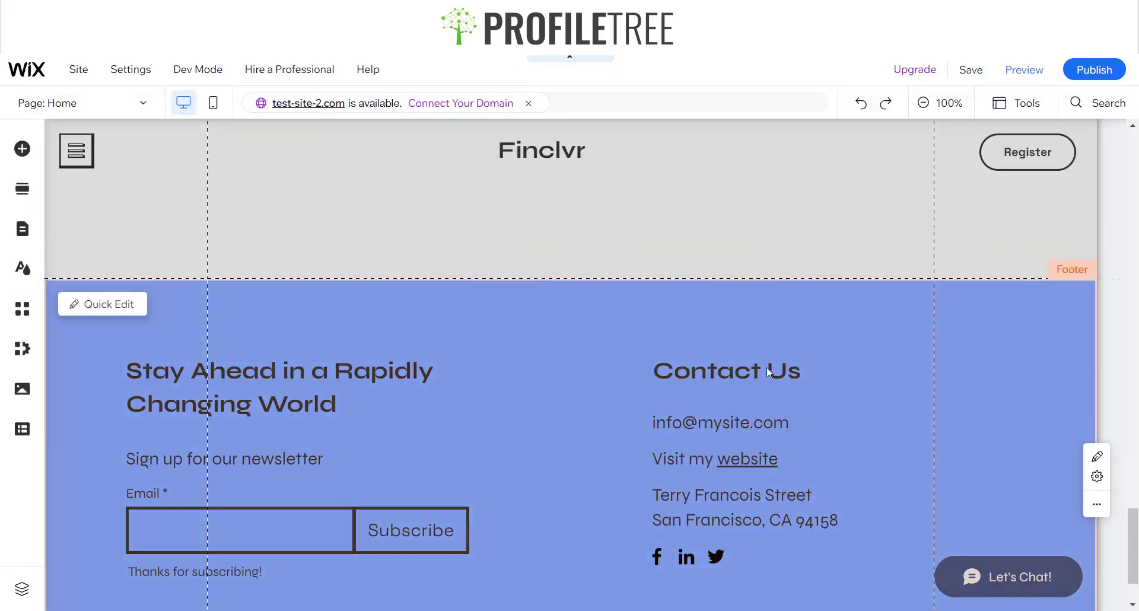
- Set the header's scroll behaviour to Scrolls with site after briefly trying Disappears
{"action": "scroll", "coordinate": [742, 249], "scroll_direction": "up", "scroll_amount": 15}
{"action": "scroll", "coordinate": [767, 270], "scroll_direction": "up", "scroll_amount": 12}
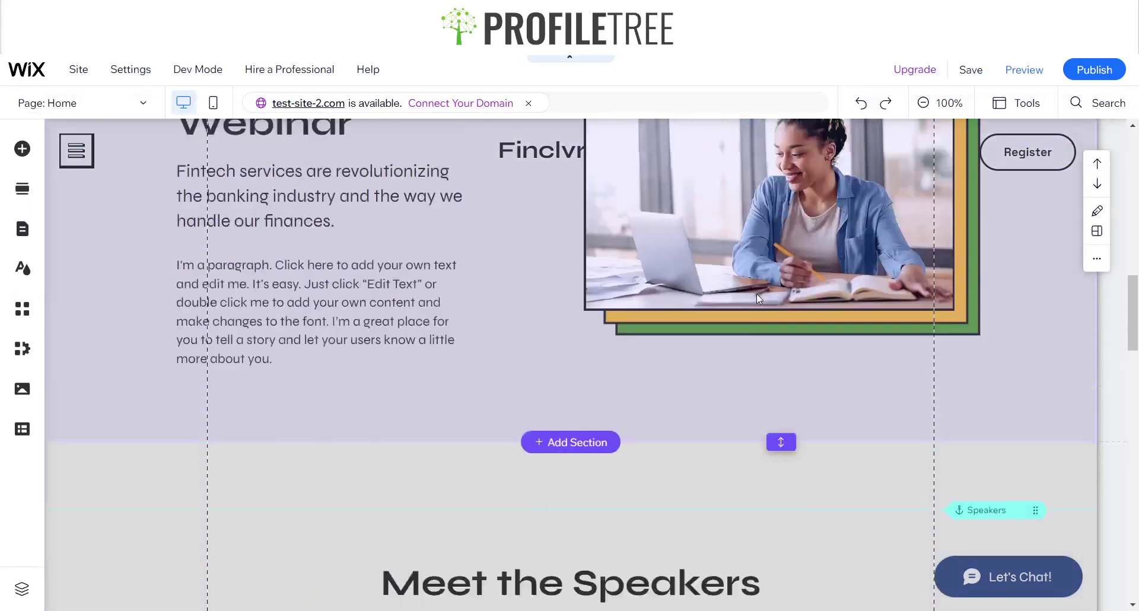
{"action": "scroll", "coordinate": [821, 236], "scroll_direction": "down", "scroll_amount": 7}
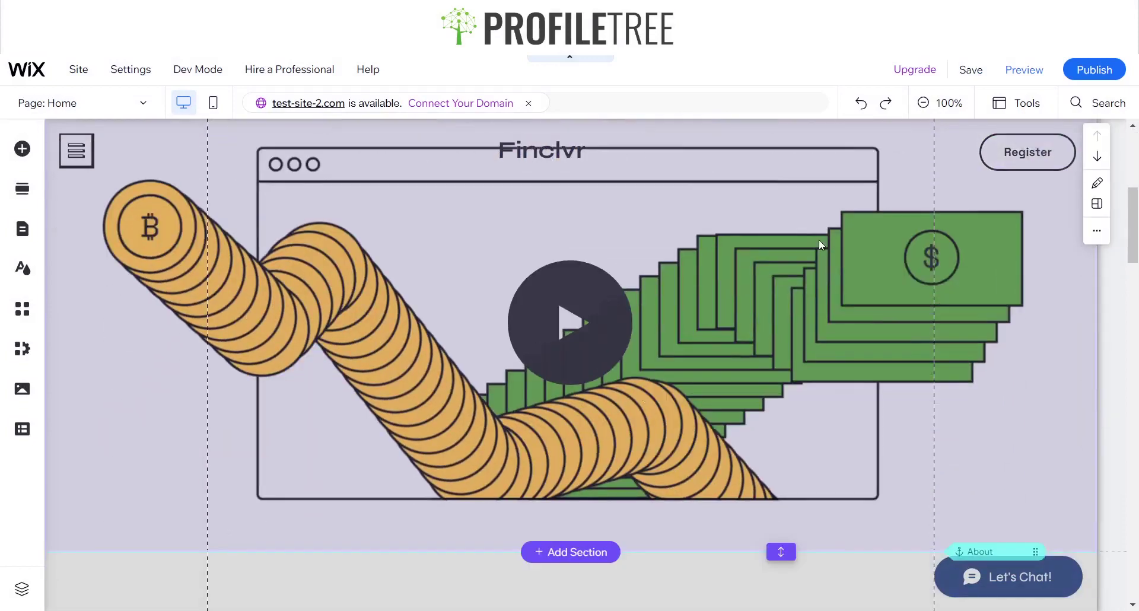
{"action": "scroll", "coordinate": [759, 229], "scroll_direction": "up", "scroll_amount": 4}
{"action": "scroll", "coordinate": [762, 232], "scroll_direction": "up", "scroll_amount": 4}
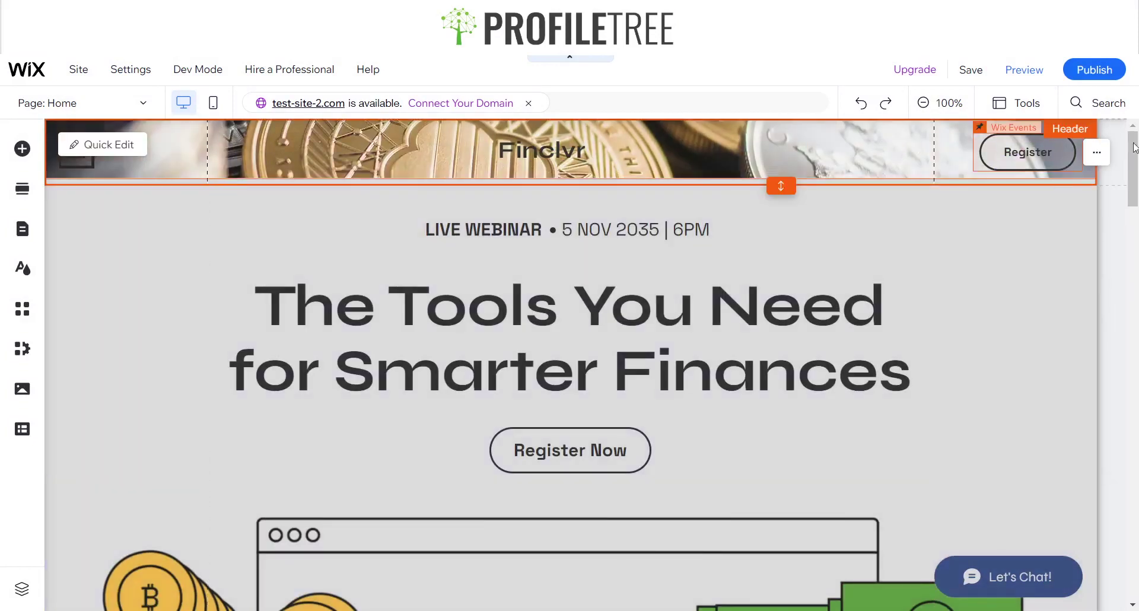
{"action": "left_click", "coordinate": [1097, 152]}
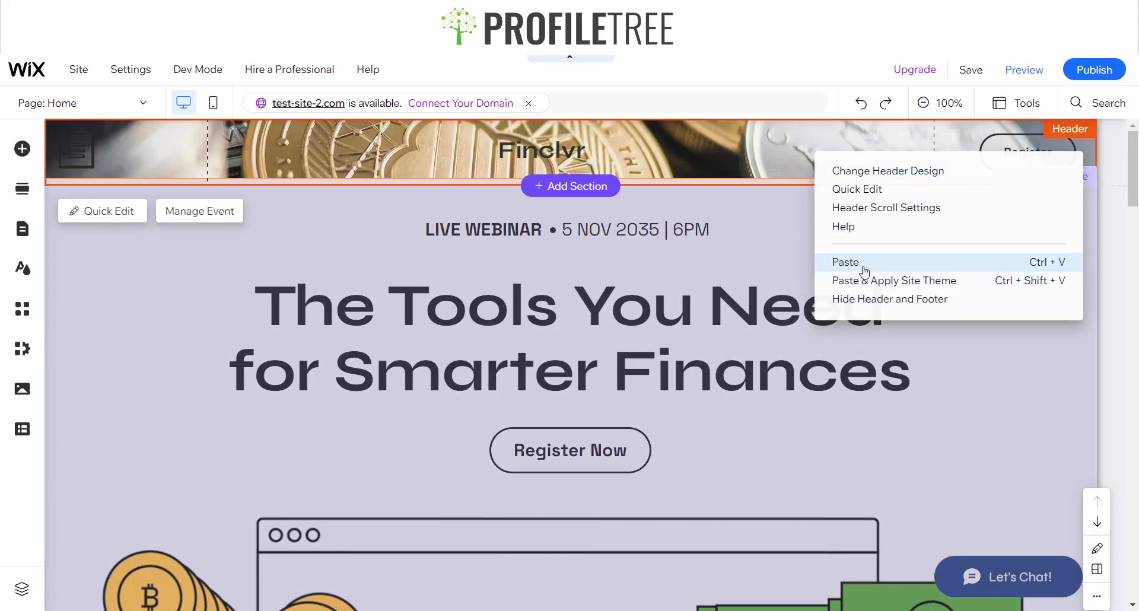
{"action": "left_click", "coordinate": [860, 207]}
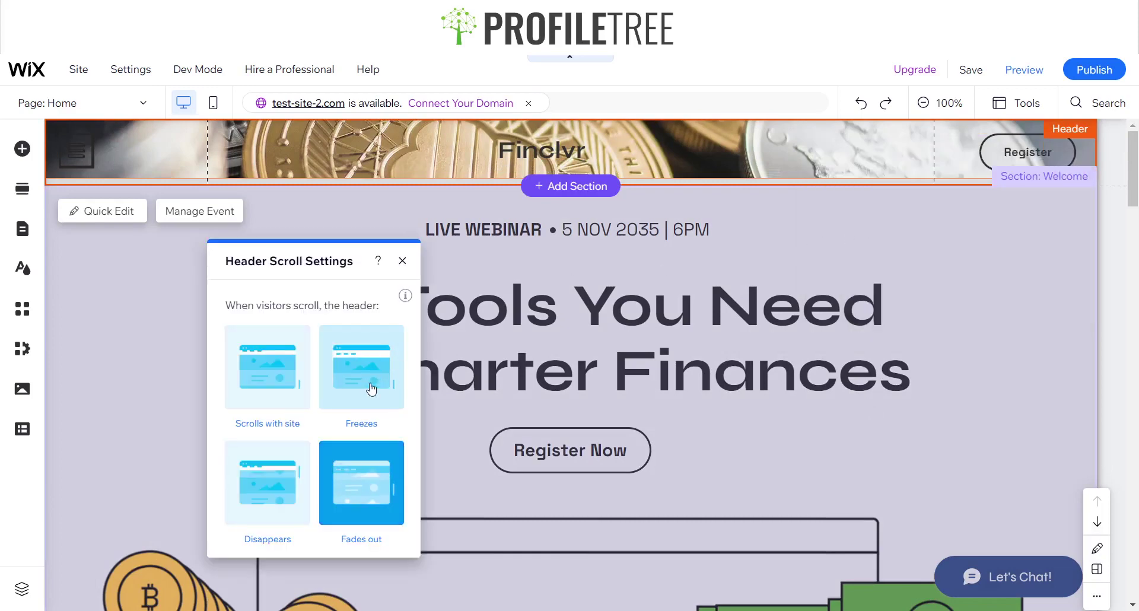
{"action": "left_click", "coordinate": [269, 512]}
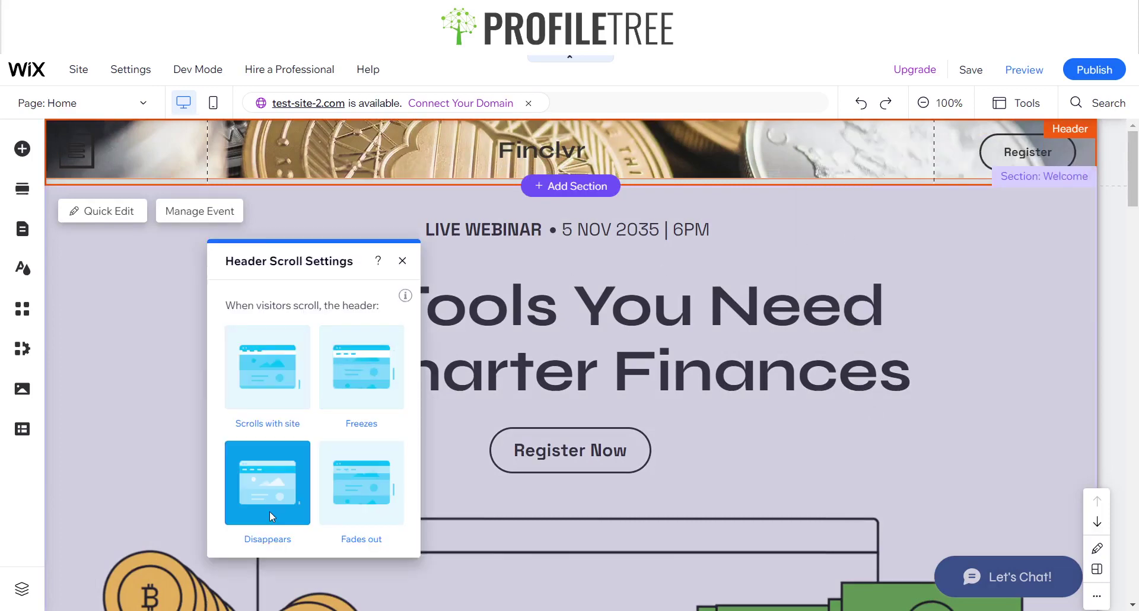
{"action": "left_click", "coordinate": [268, 382]}
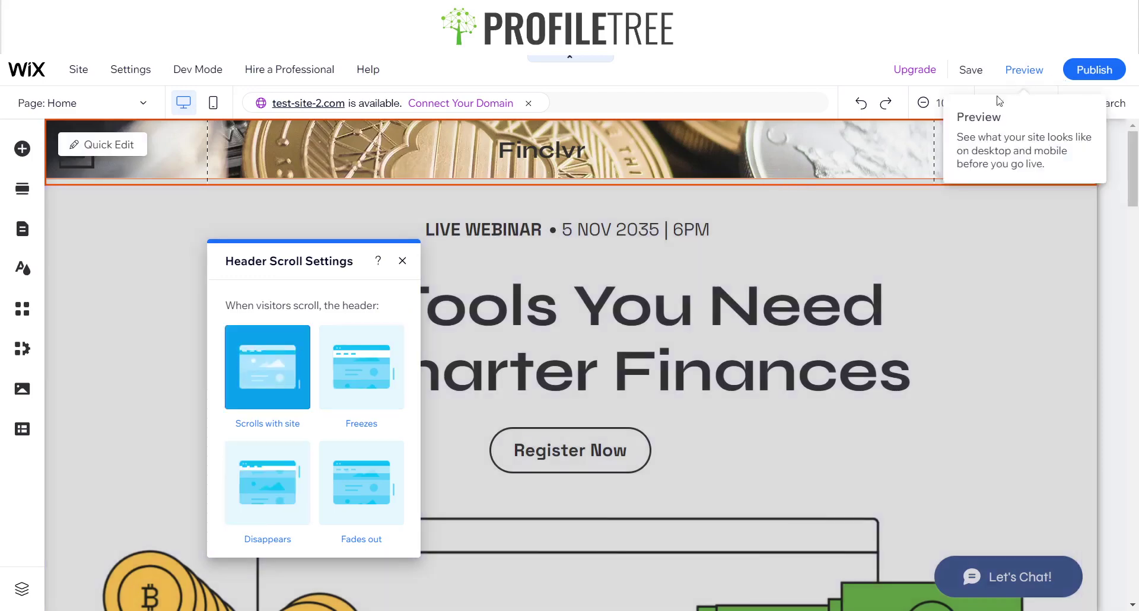
- Close the header scroll settings and scroll the preview to watch the coin-photo header scroll away
{"action": "key", "text": "Escape"}
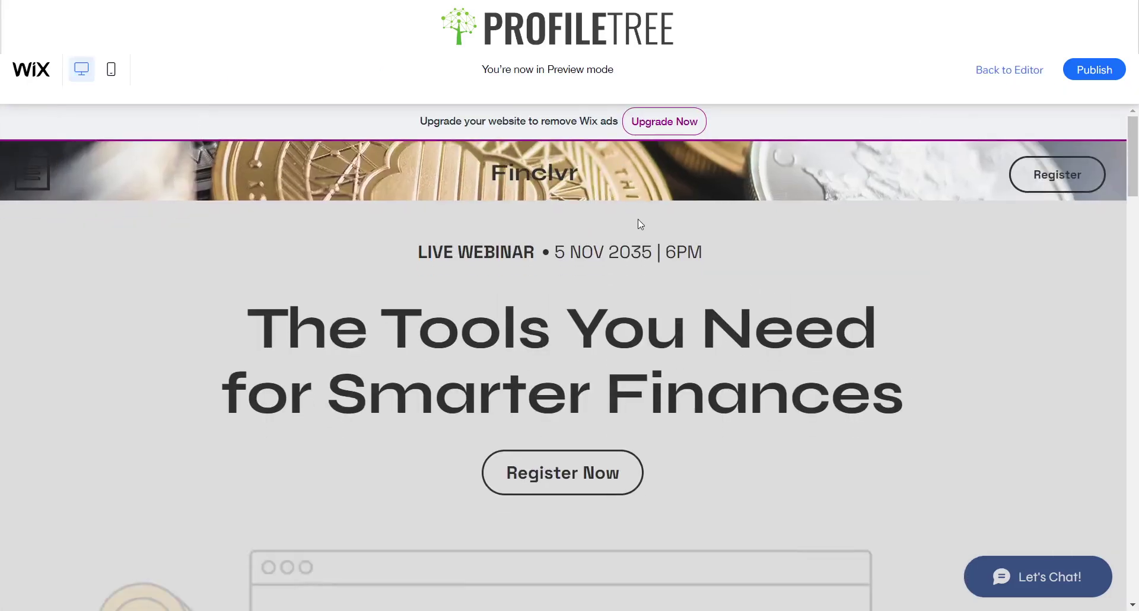
{"action": "scroll", "coordinate": [625, 236], "scroll_direction": "down", "scroll_amount": 5}
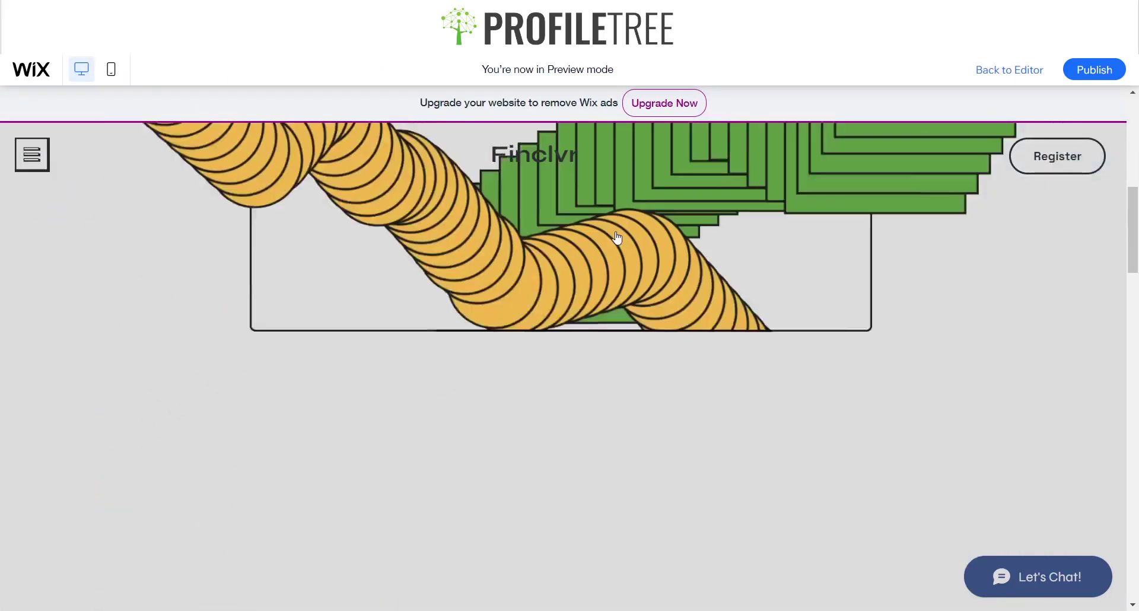
{"action": "scroll", "coordinate": [665, 216], "scroll_direction": "up", "scroll_amount": 5}
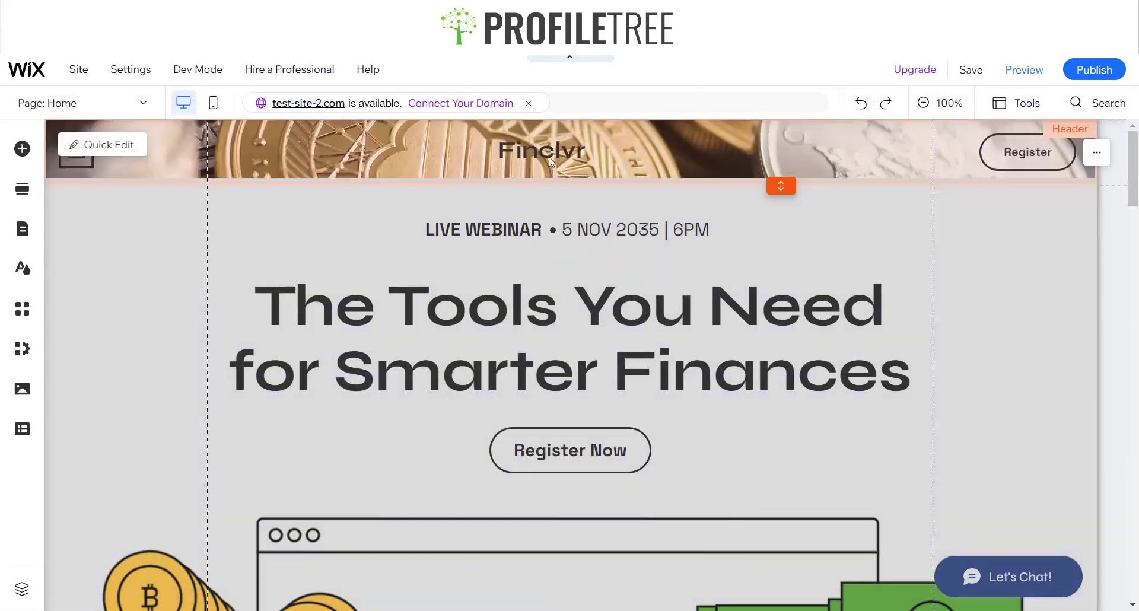
- Back in the editor, unpin the Finclvr title so it stays attached to the header
{"action": "left_click", "coordinate": [539, 142]}
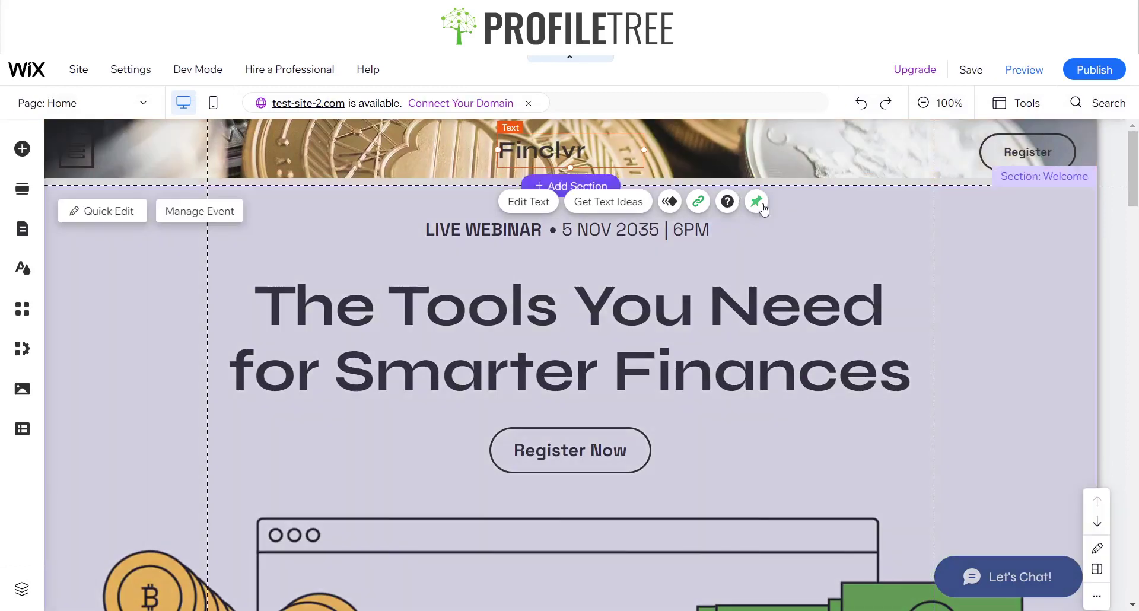
{"action": "left_click", "coordinate": [756, 202]}
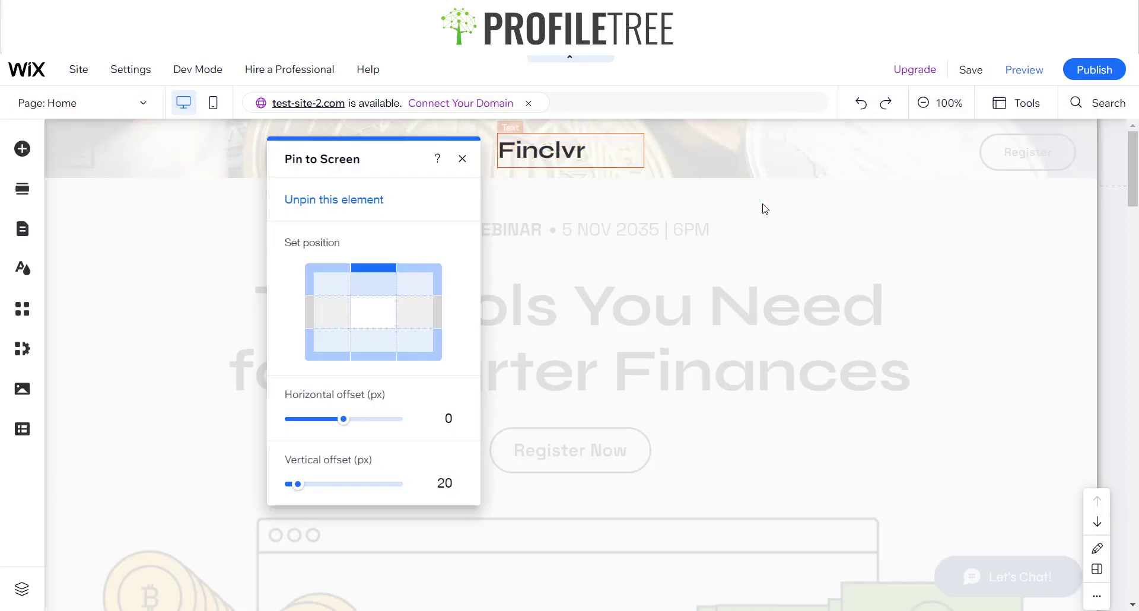
{"action": "left_click", "coordinate": [338, 200]}
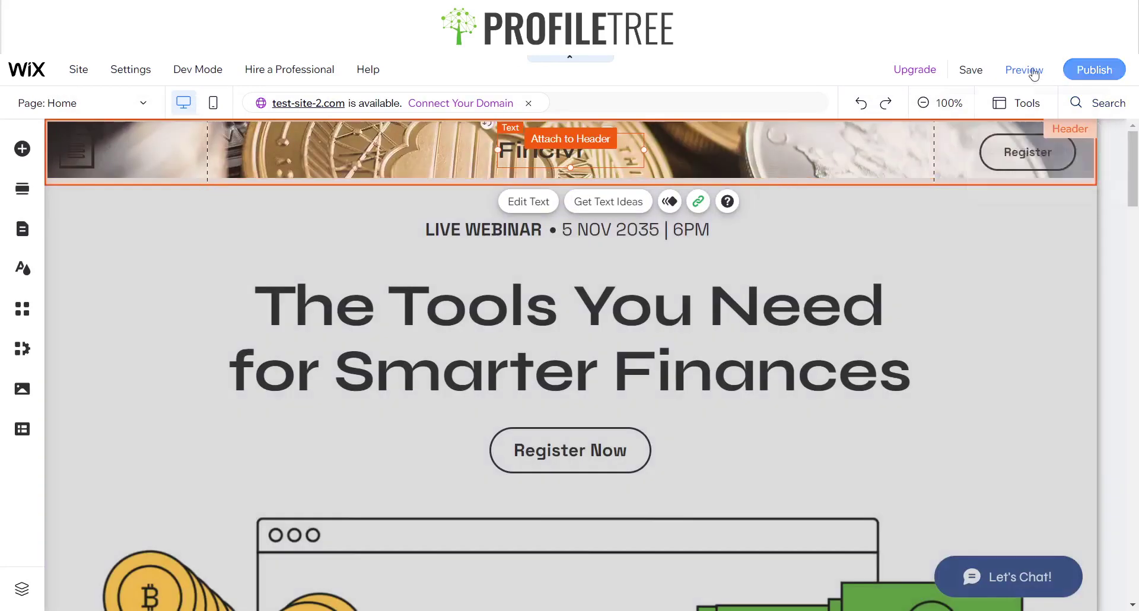
{"action": "left_click", "coordinate": [1024, 70]}
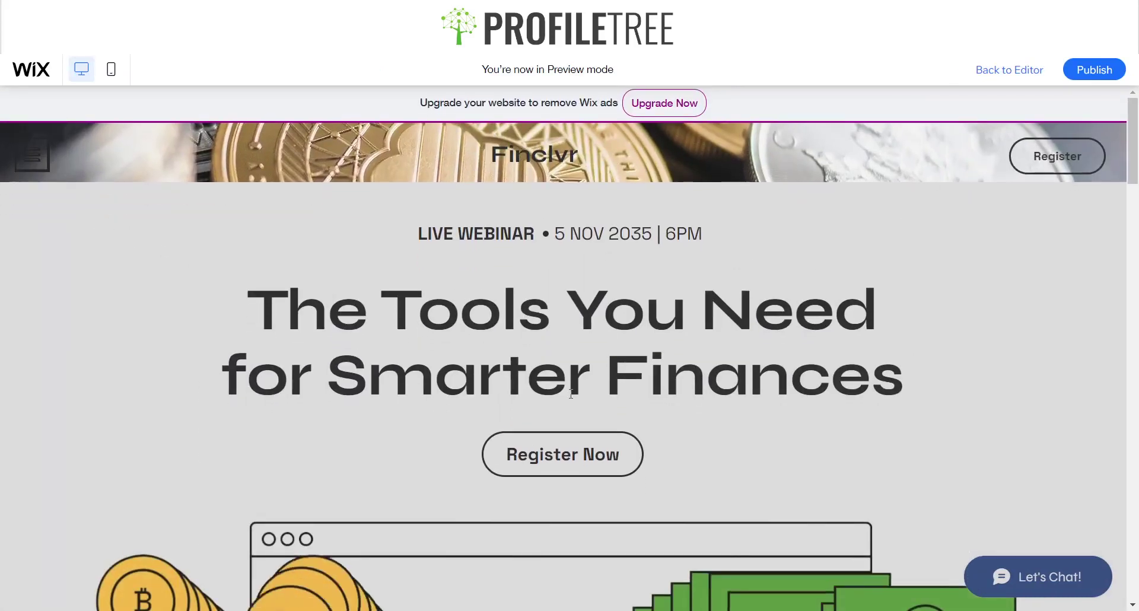
- Scroll the preview up and down to confirm the coin header and Finclvr title scroll away, while the hamburger icon and Register stay pinned
{"action": "scroll", "coordinate": [571, 394], "scroll_direction": "down", "scroll_amount": 7}
{"action": "scroll", "coordinate": [564, 394], "scroll_direction": "up", "scroll_amount": 7}
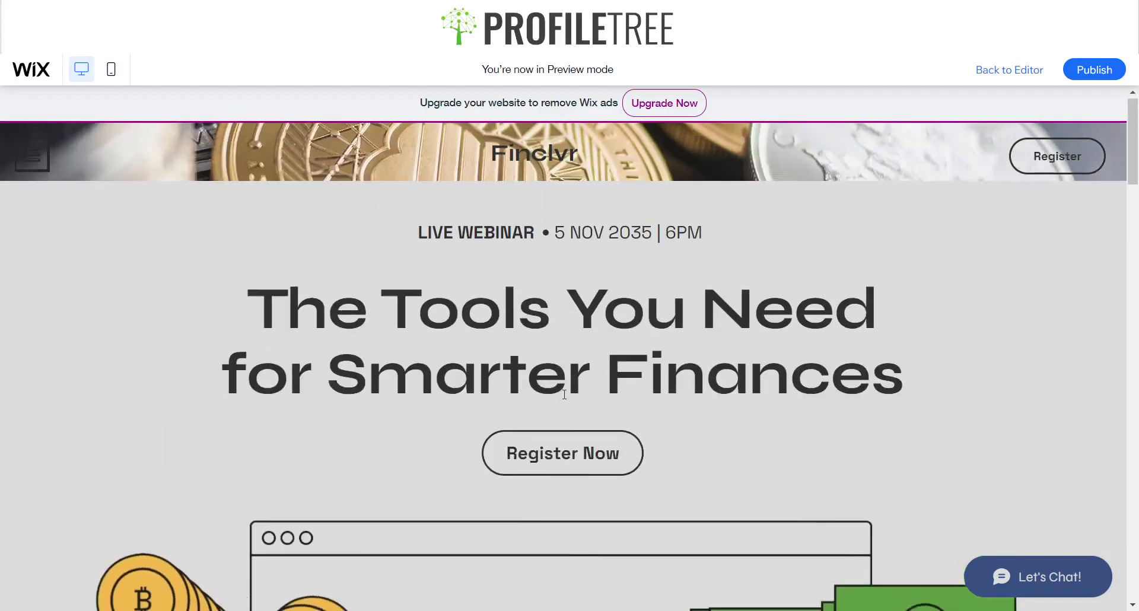
{"action": "scroll", "coordinate": [564, 394], "scroll_direction": "down", "scroll_amount": 7}
{"action": "scroll", "coordinate": [564, 394], "scroll_direction": "up", "scroll_amount": 6}
{"action": "scroll", "coordinate": [564, 394], "scroll_direction": "down", "scroll_amount": 7}
{"action": "scroll", "coordinate": [567, 395], "scroll_direction": "up", "scroll_amount": 7}
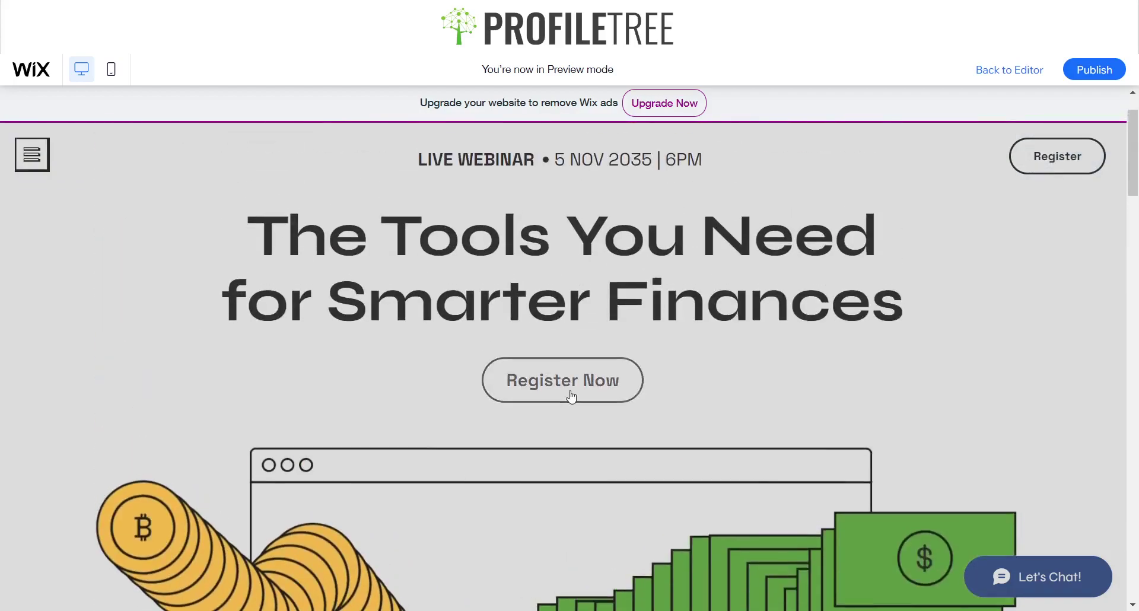
{"action": "scroll", "coordinate": [571, 396], "scroll_direction": "up", "scroll_amount": 1}
{"action": "scroll", "coordinate": [571, 392], "scroll_direction": "down", "scroll_amount": 7}
{"action": "scroll", "coordinate": [571, 389], "scroll_direction": "up", "scroll_amount": 7}
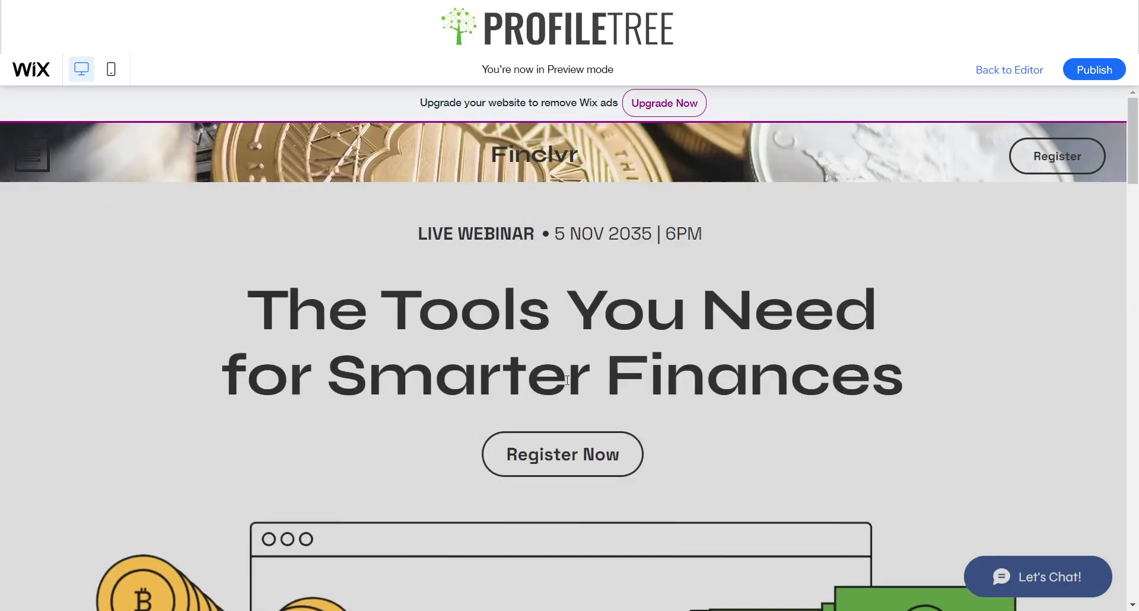
{"action": "scroll", "coordinate": [534, 386], "scroll_direction": "down", "scroll_amount": 4}
{"action": "scroll", "coordinate": [509, 389], "scroll_direction": "up", "scroll_amount": 4}
{"action": "scroll", "coordinate": [498, 397], "scroll_direction": "down", "scroll_amount": 3}
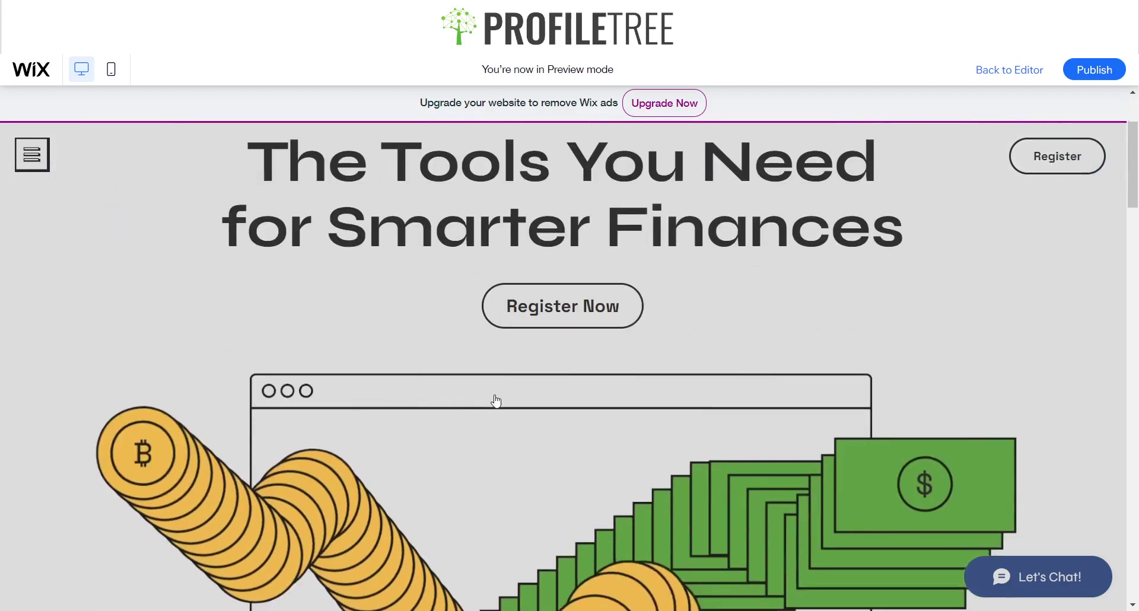